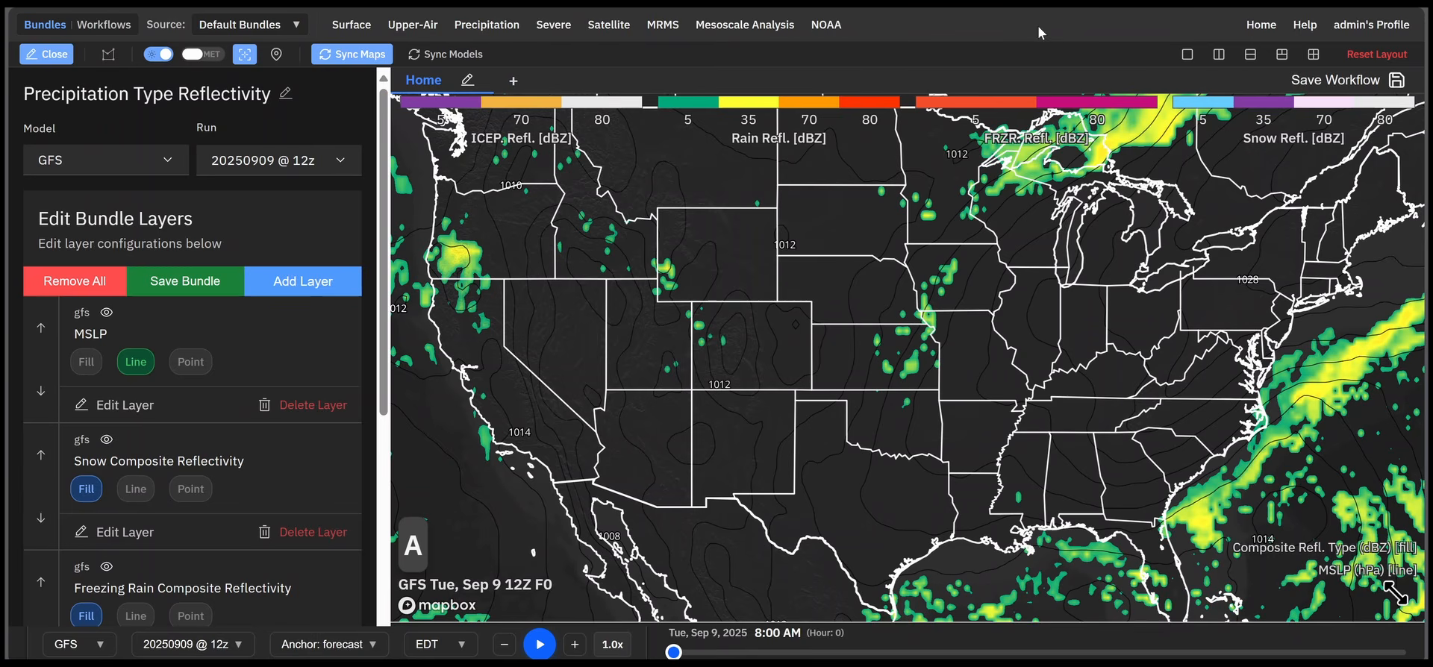
click(1298, 26)
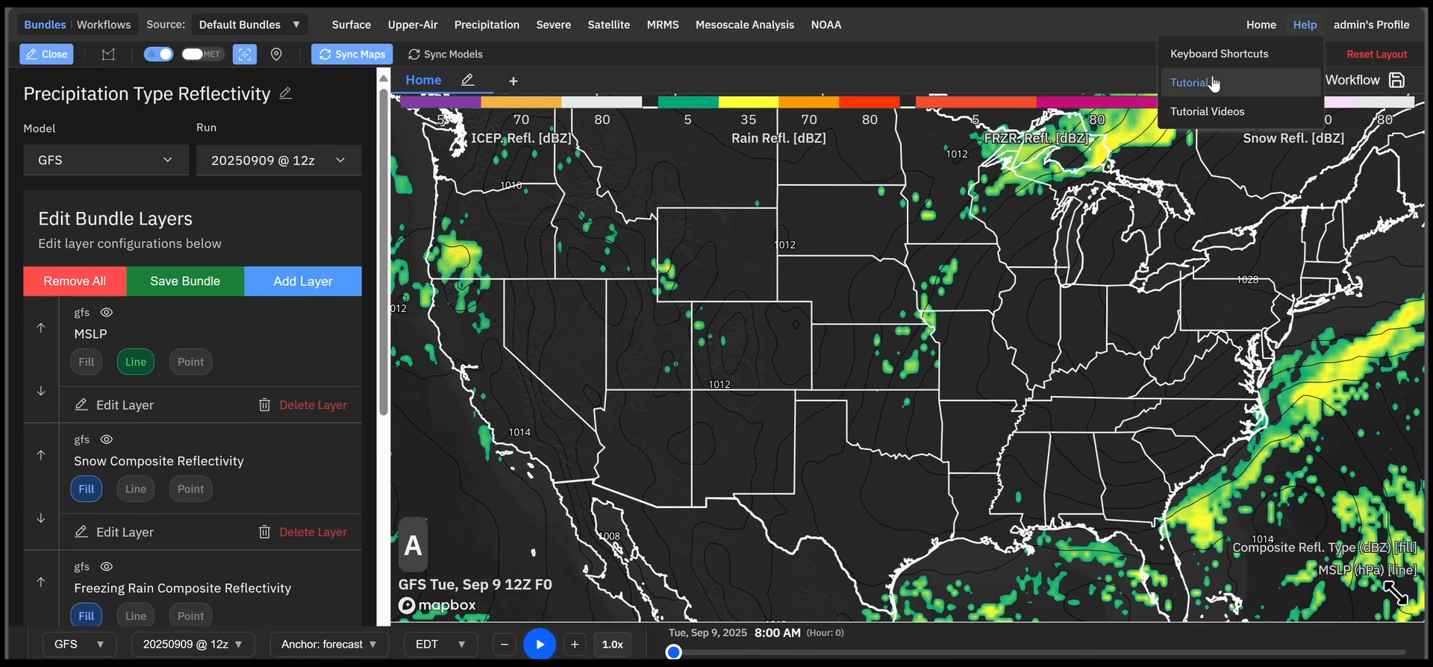
click(1072, 30)
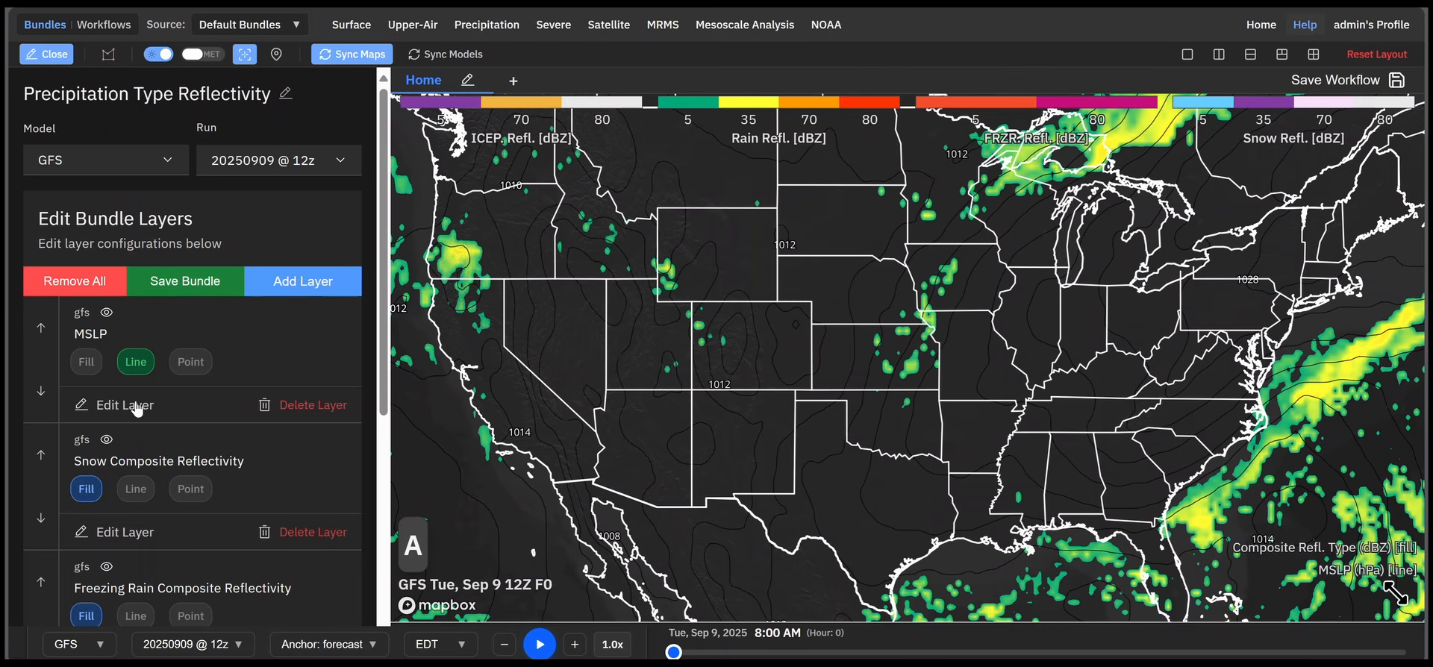
Review the layers that make up the Precipitation Type Reflectivity bundle, from MSLP down to Rain Composite Reflectivity.
scroll(231, 321, down, 1)
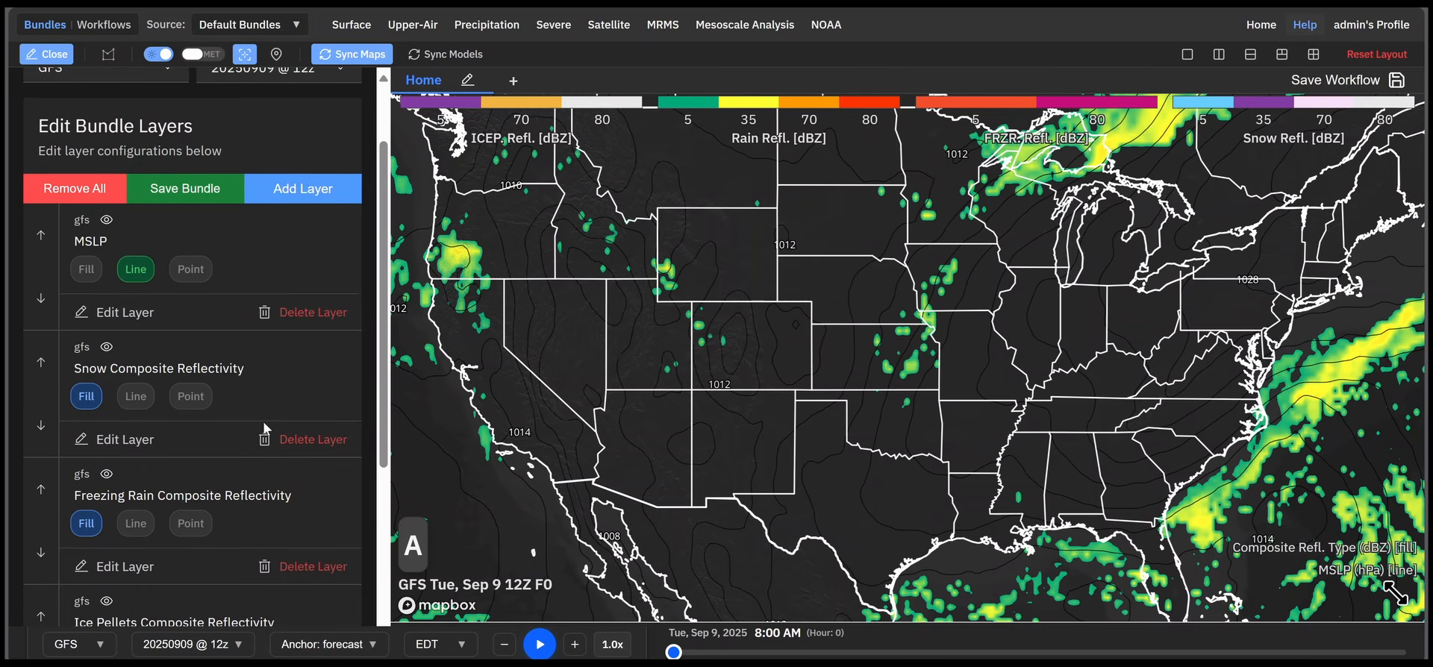
scroll(262, 422, down, 2)
scroll(160, 472, down, 1)
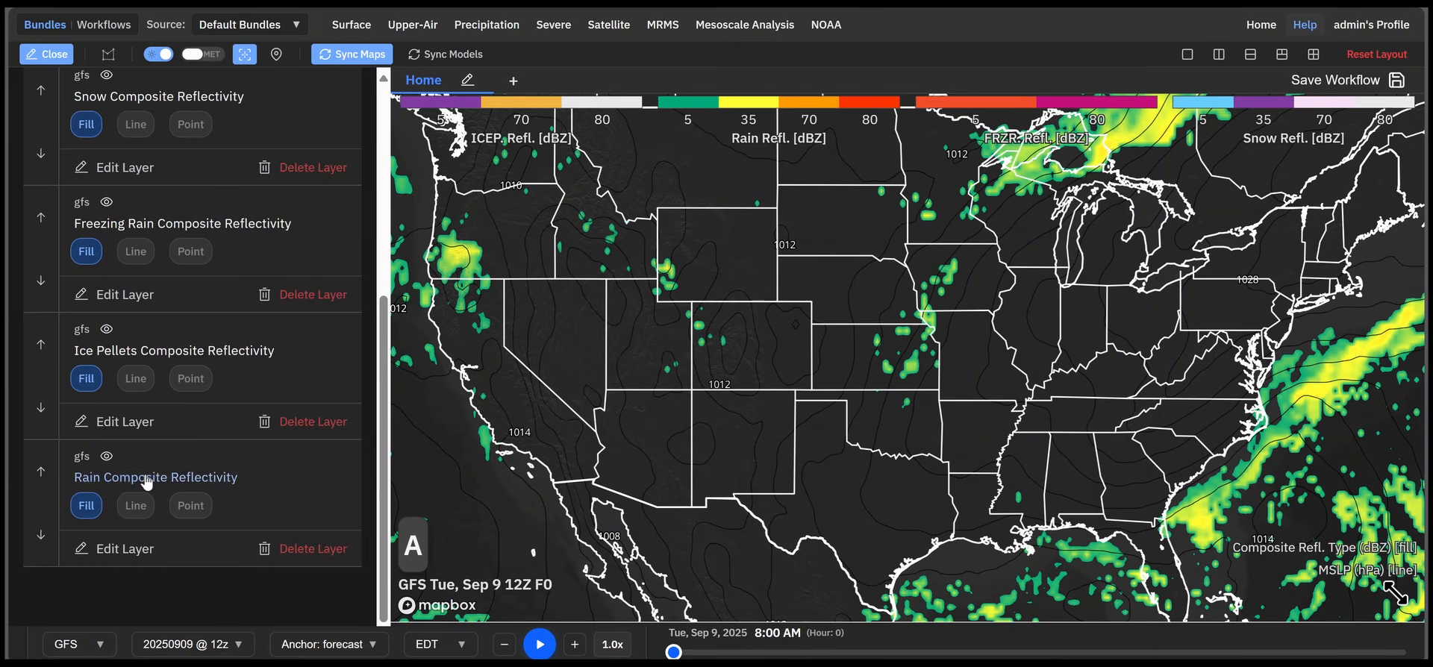
scroll(191, 333, up, 3)
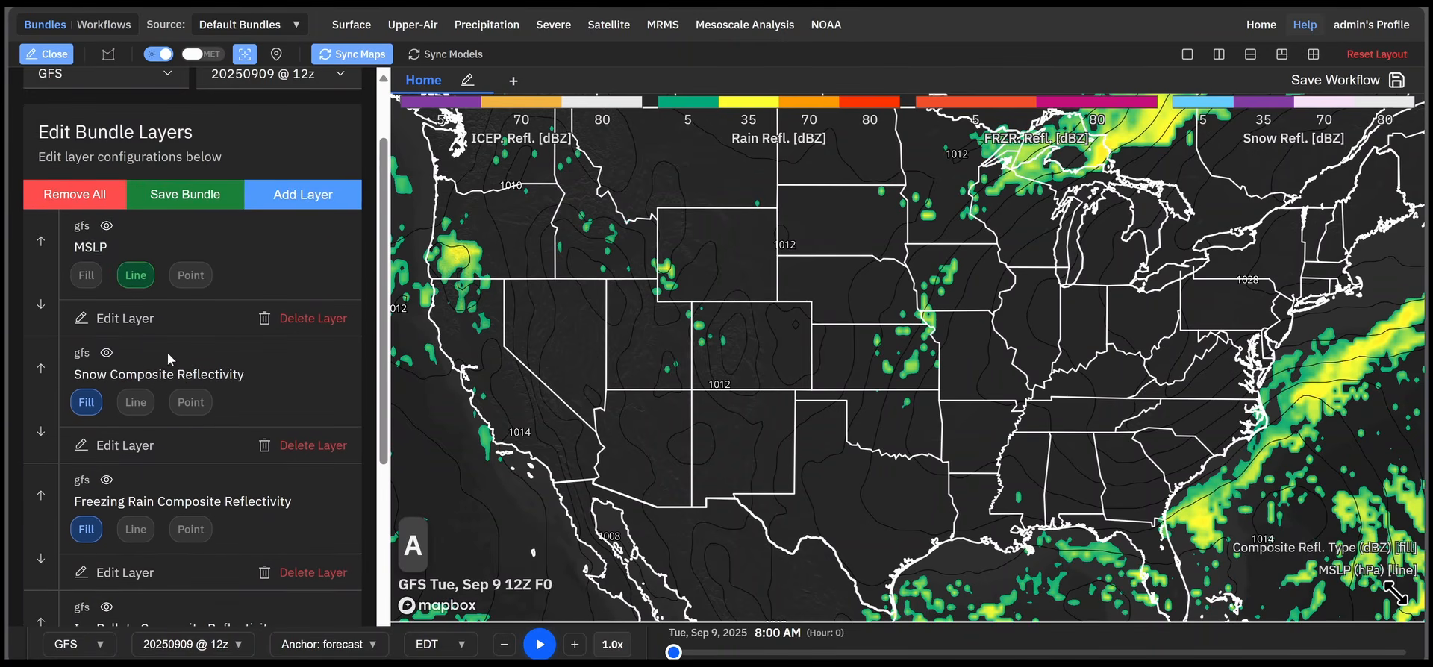
scroll(185, 306, up, 1)
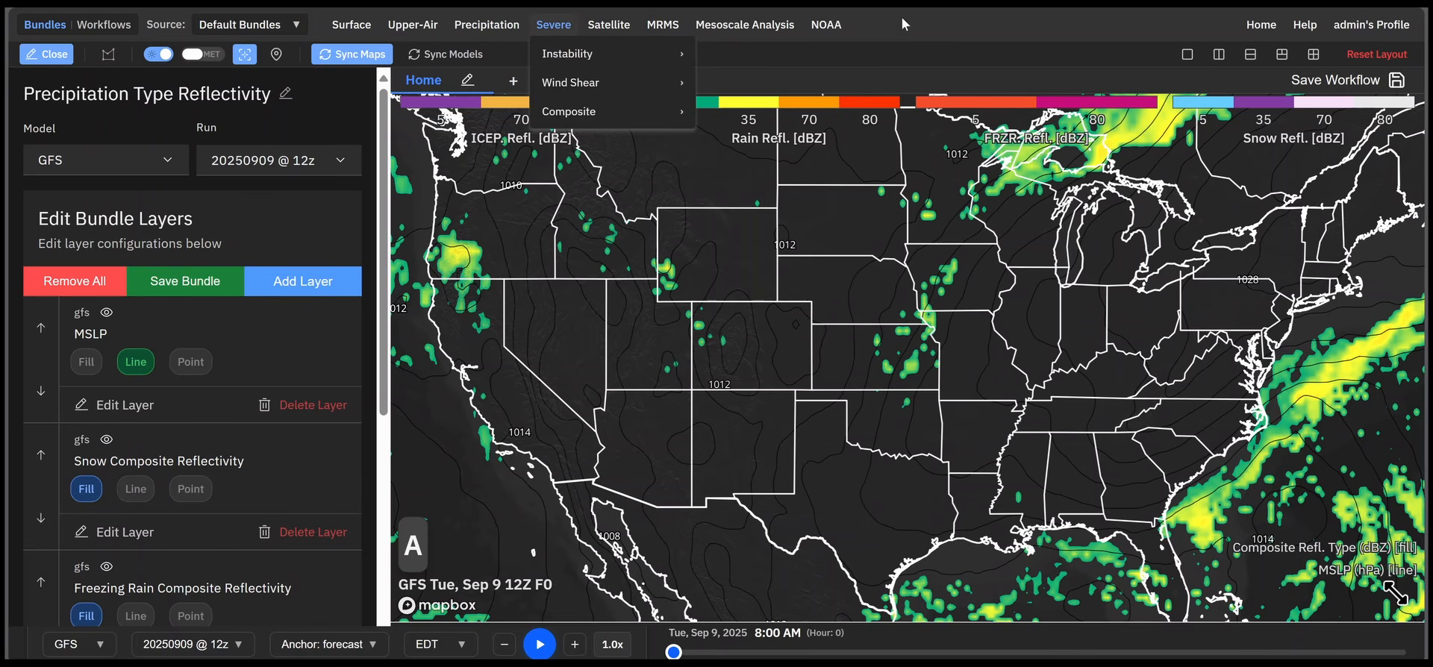
mouse_move(222, 33)
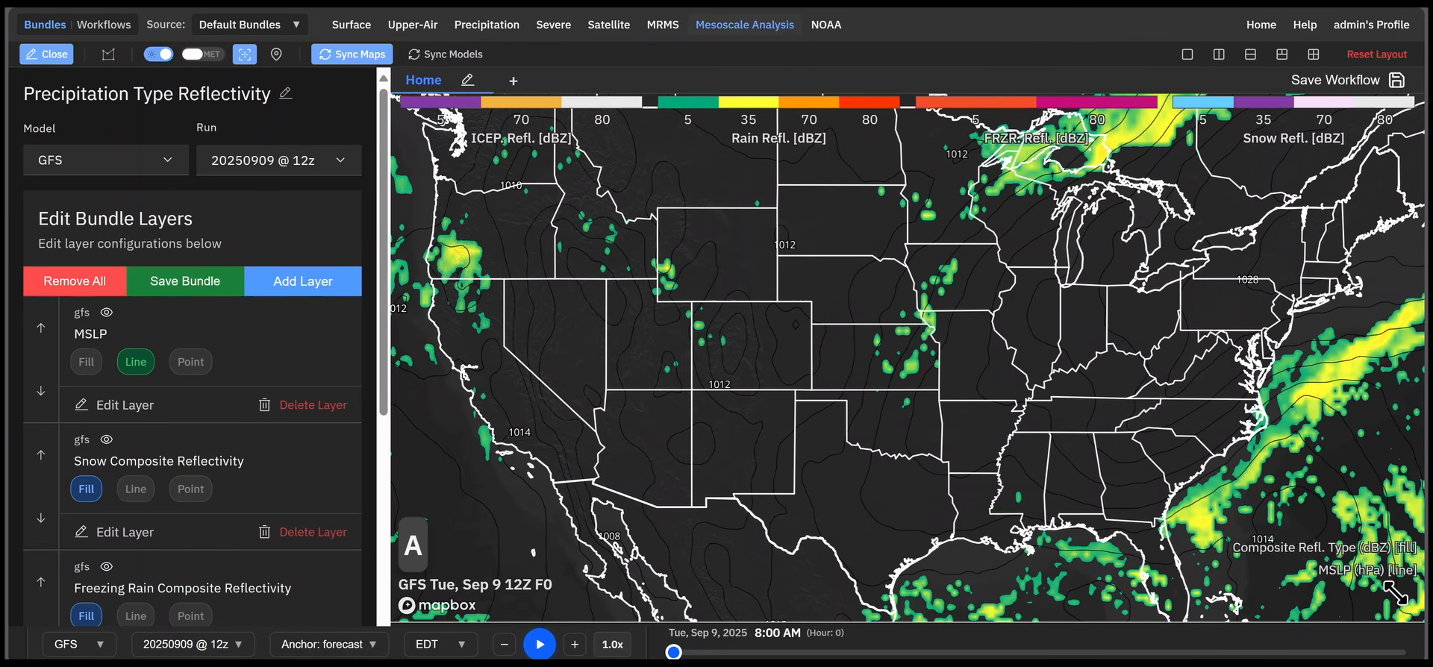
scroll(222, 339, down, 4)
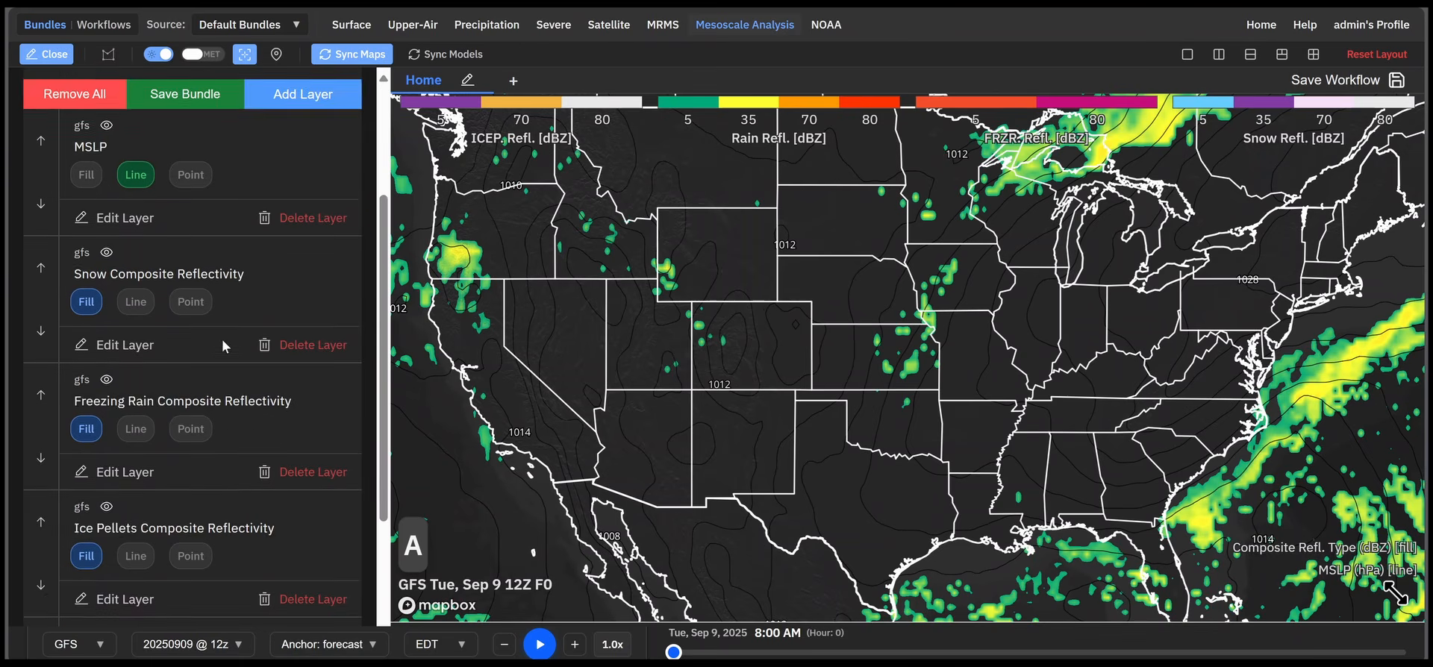
scroll(256, 344, up, 4)
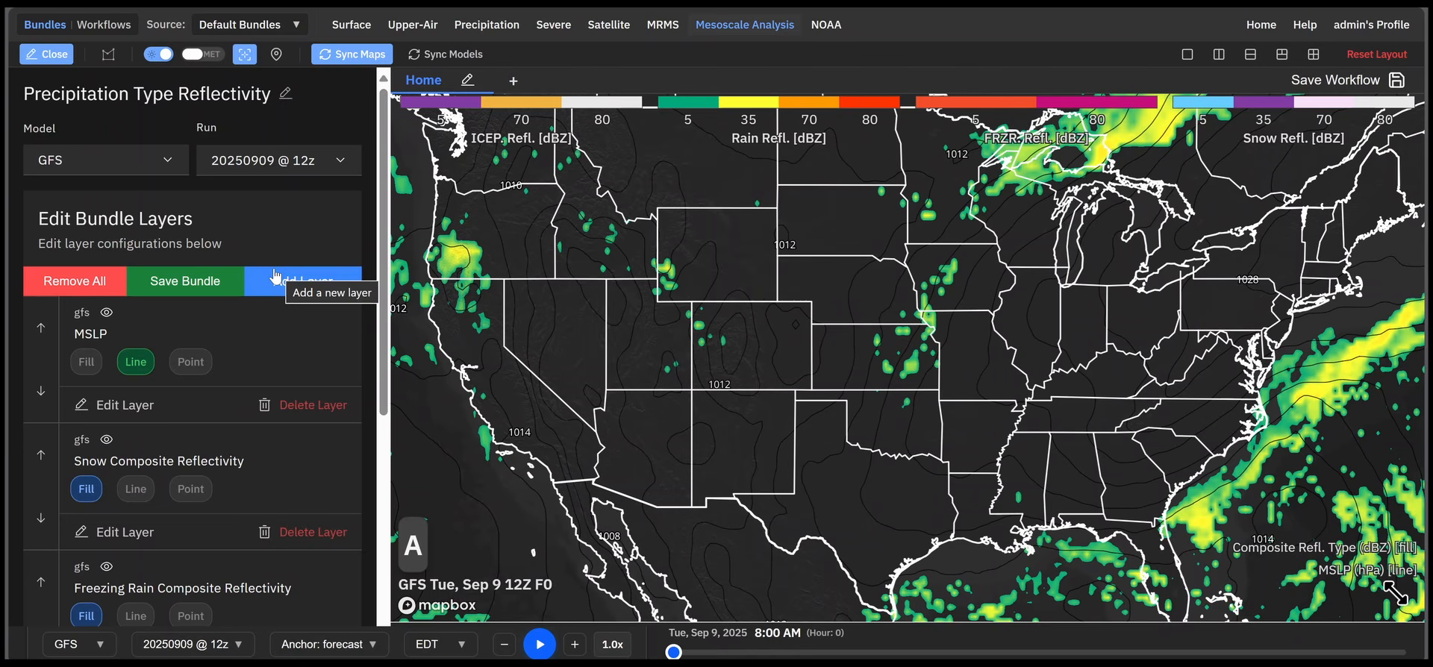
Load the Surface Based CAPE bundle from the severe-weather instability products.
click(351, 27)
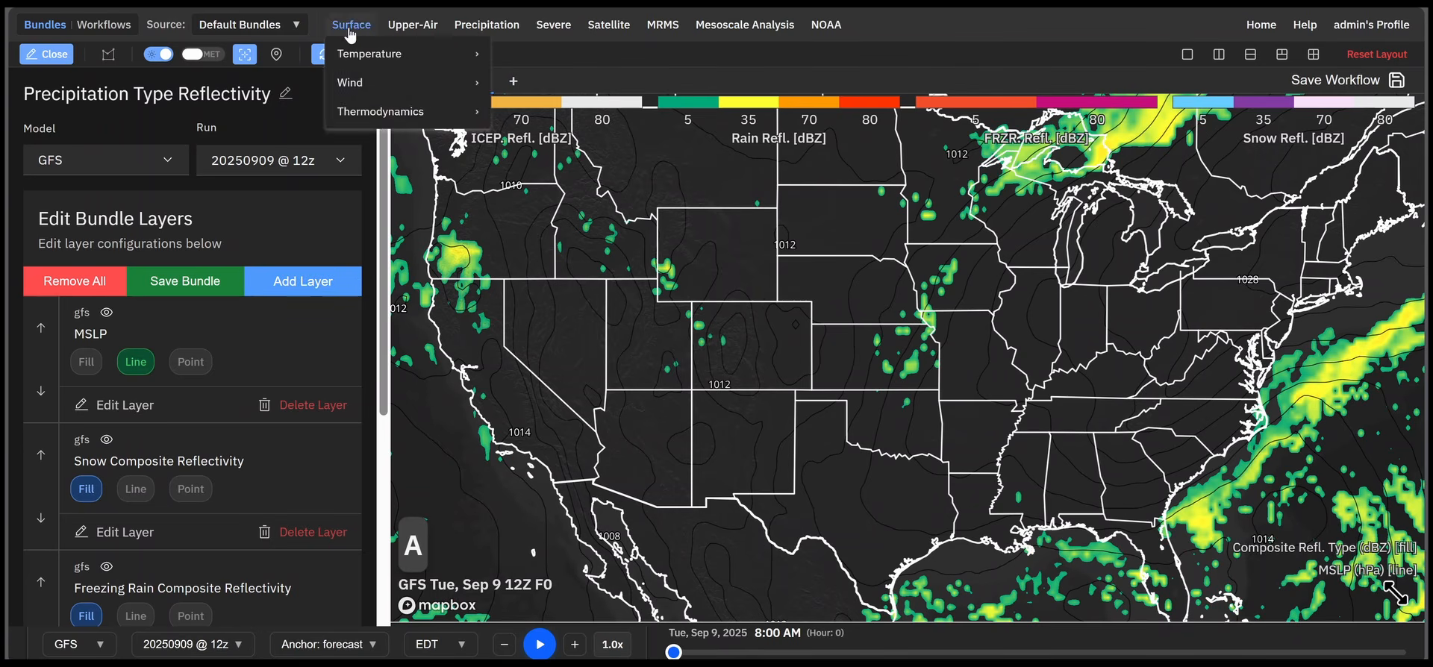
mouse_move(487, 30)
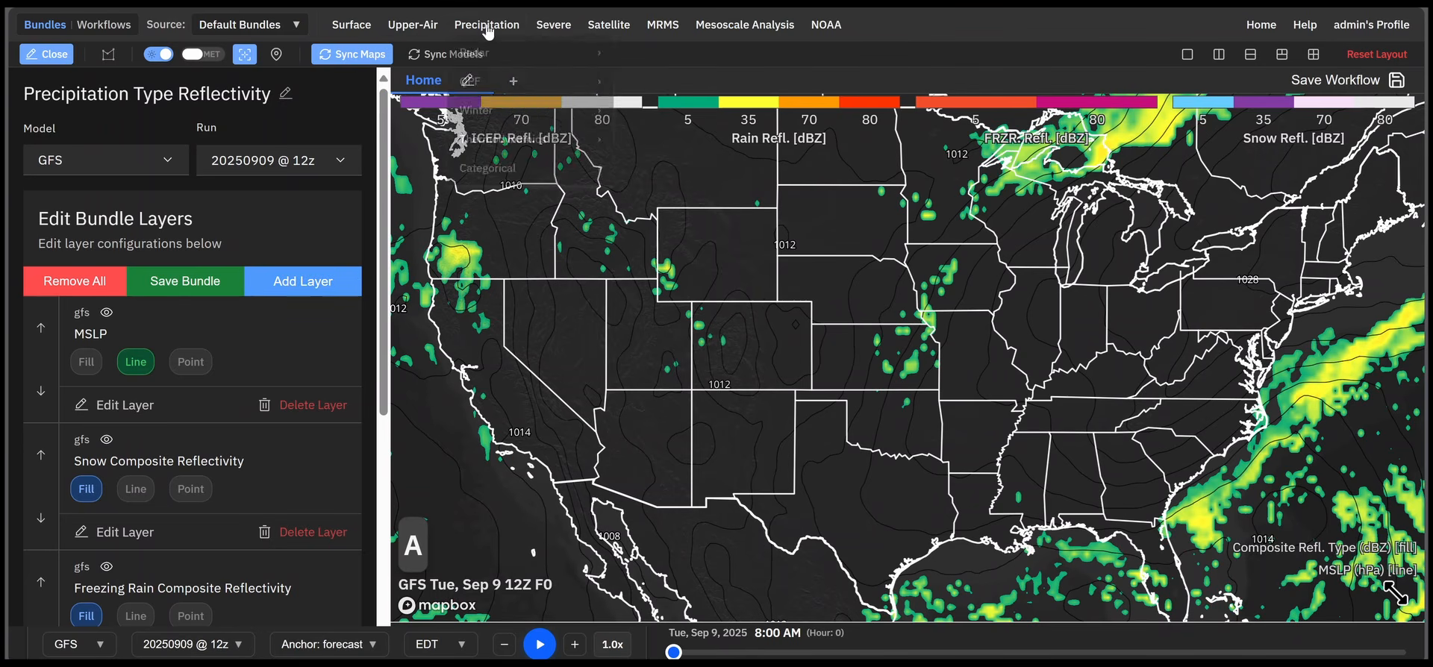
mouse_move(556, 28)
mouse_move(597, 54)
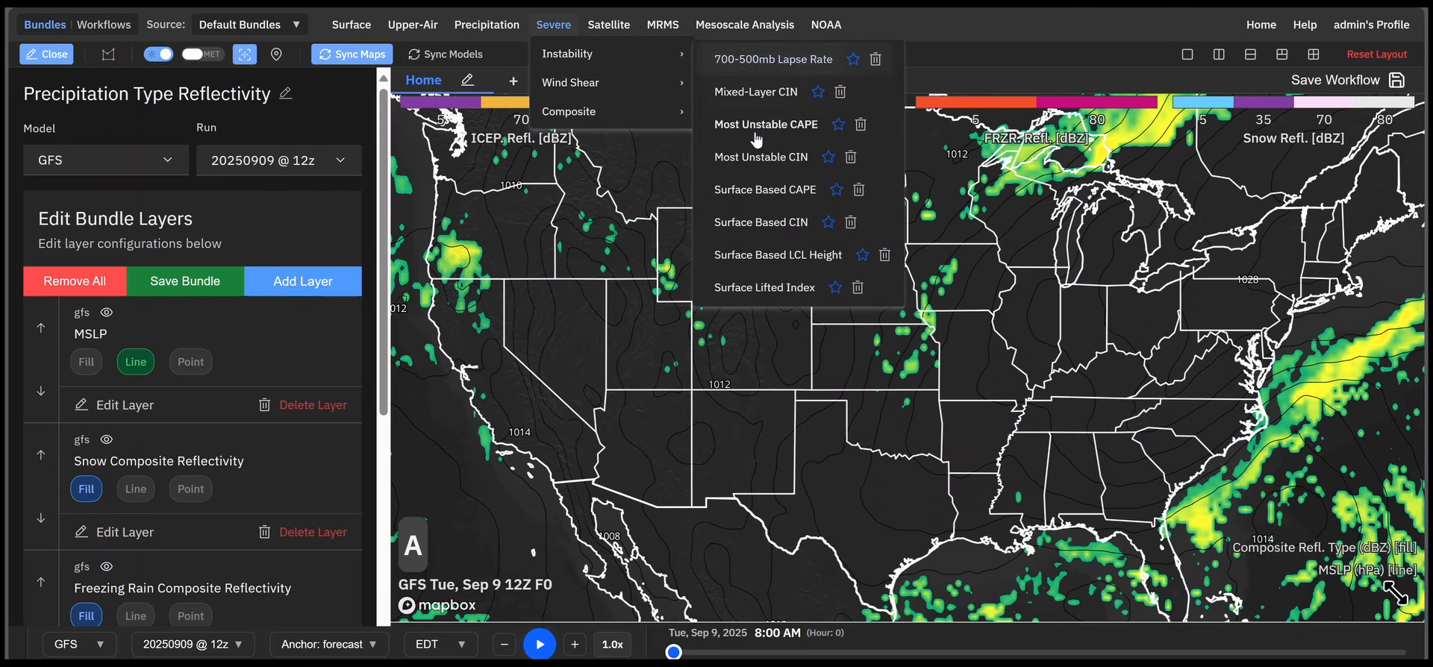
click(762, 195)
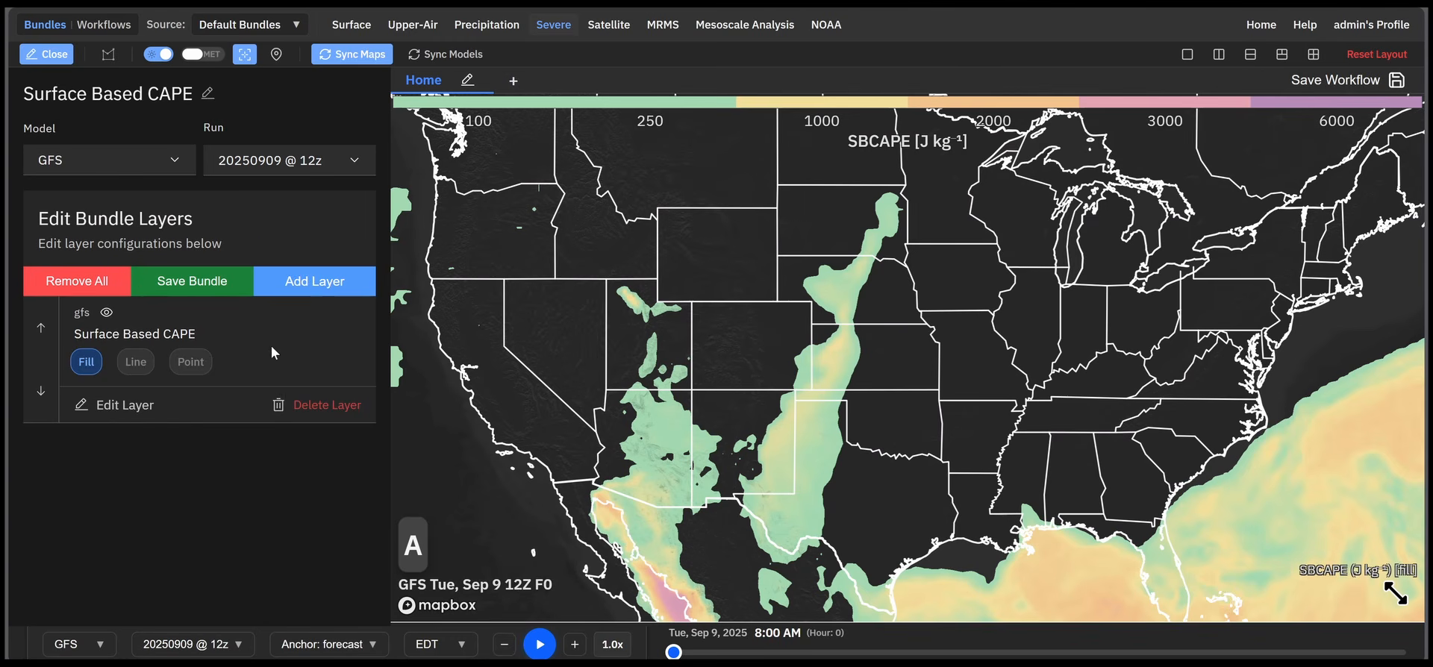
click(134, 333)
Load the GOES-East Visible satellite bundle and scrub the timeline back and forth, ending on its latest frame.
click(413, 25)
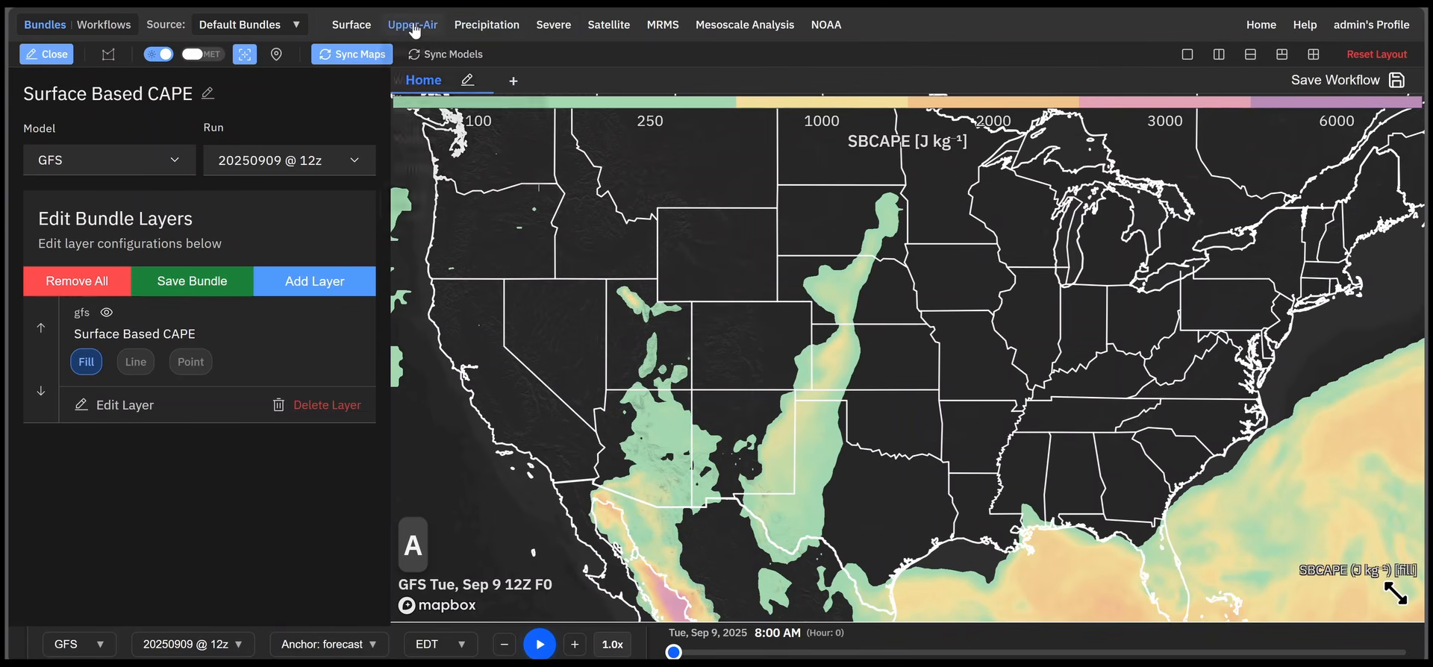
mouse_move(435, 53)
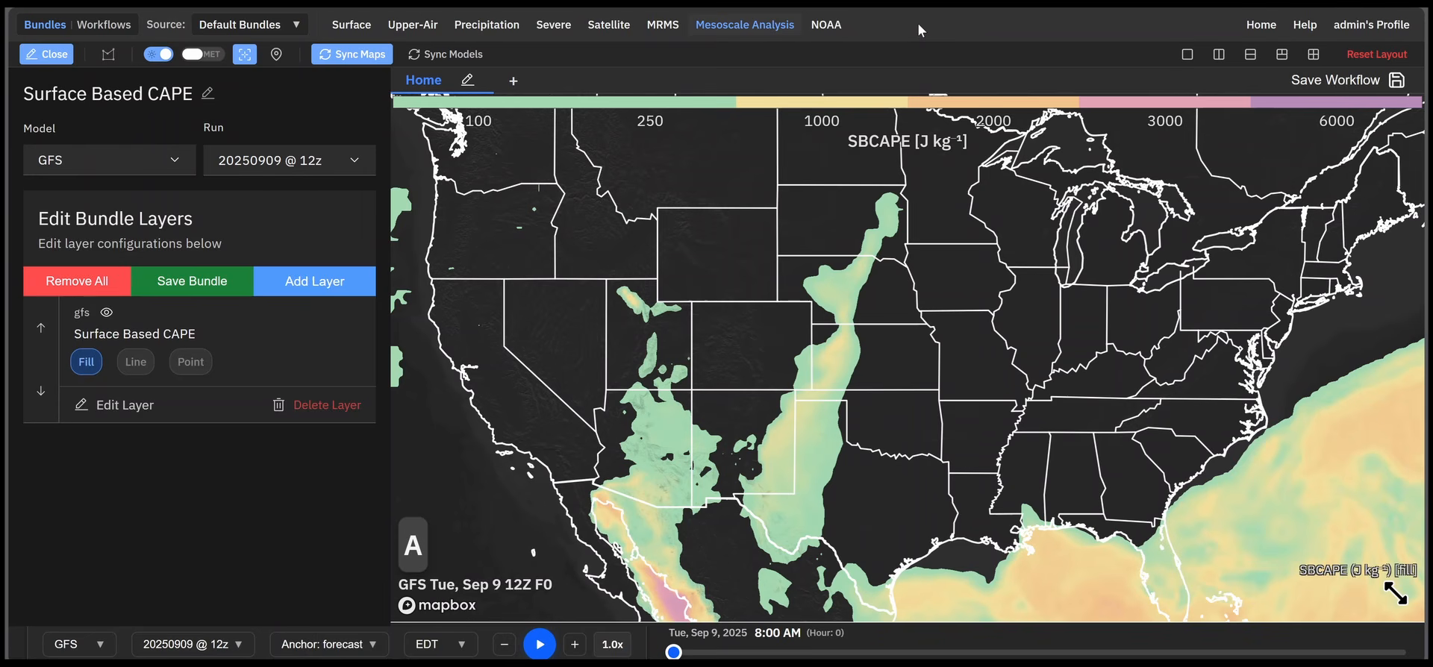
click(602, 27)
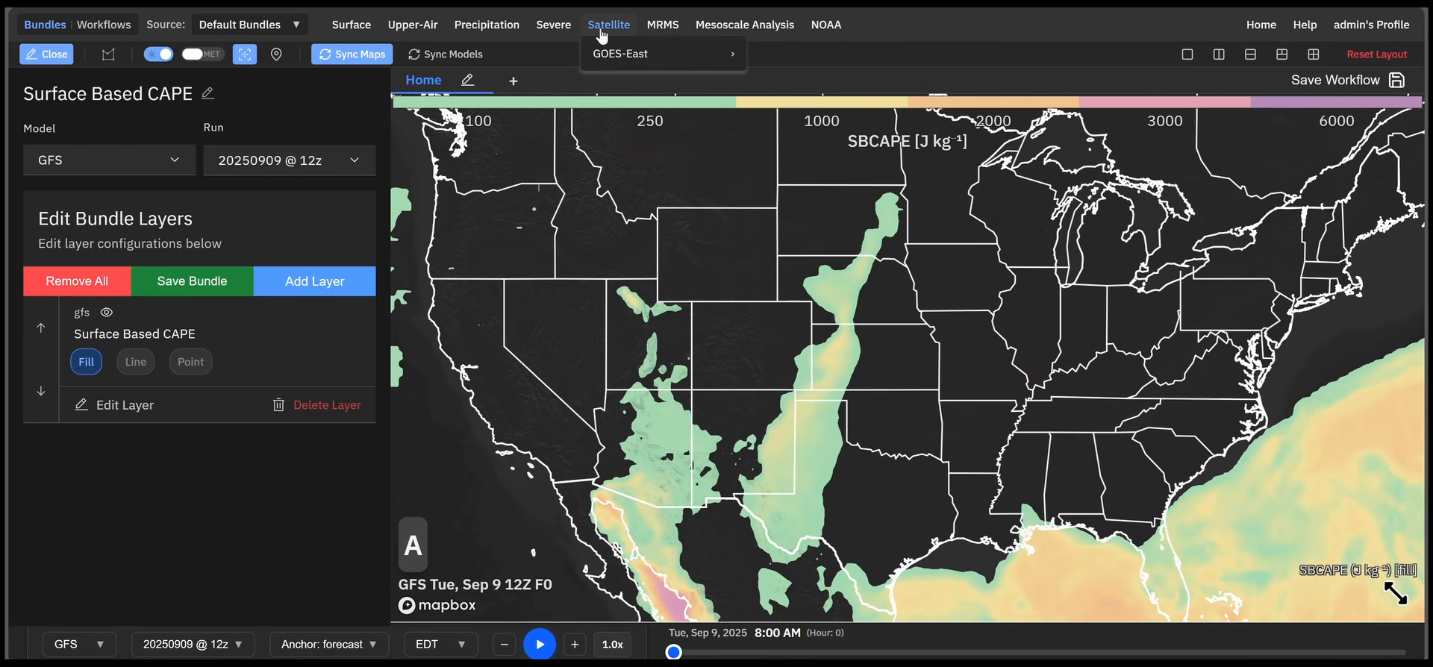
mouse_move(640, 56)
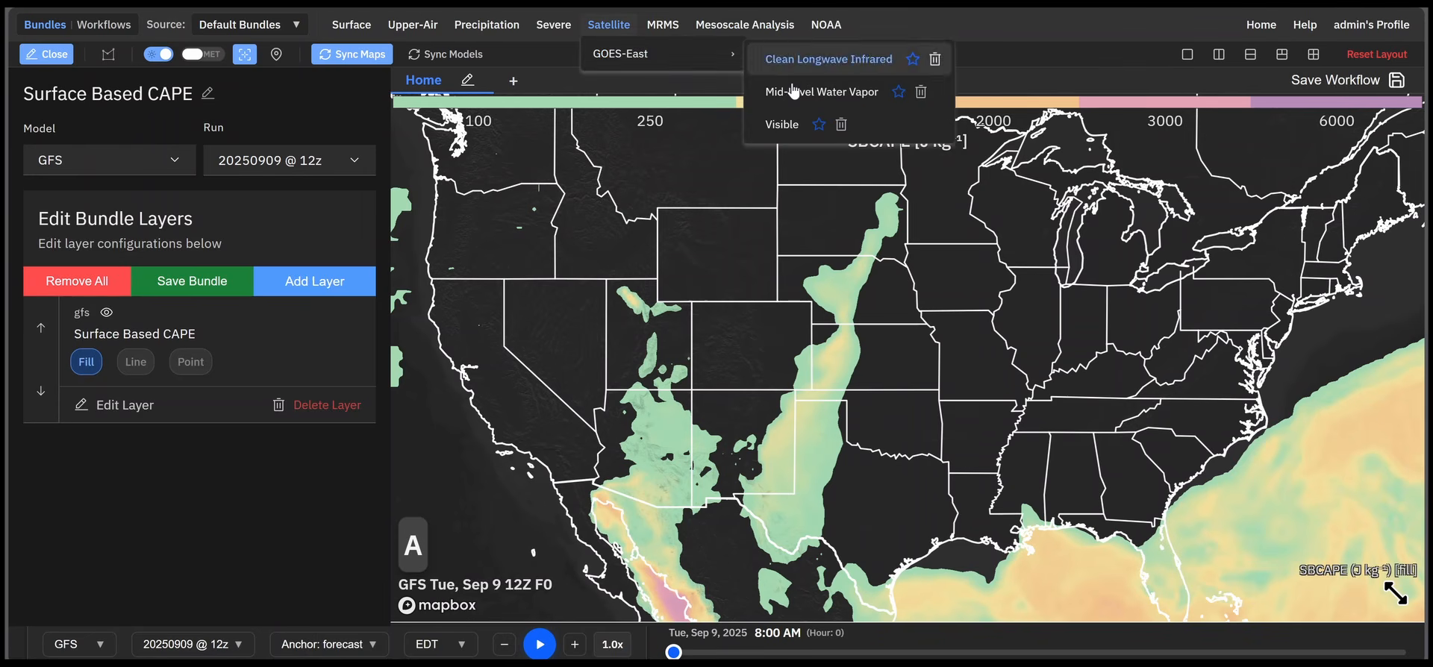
click(780, 124)
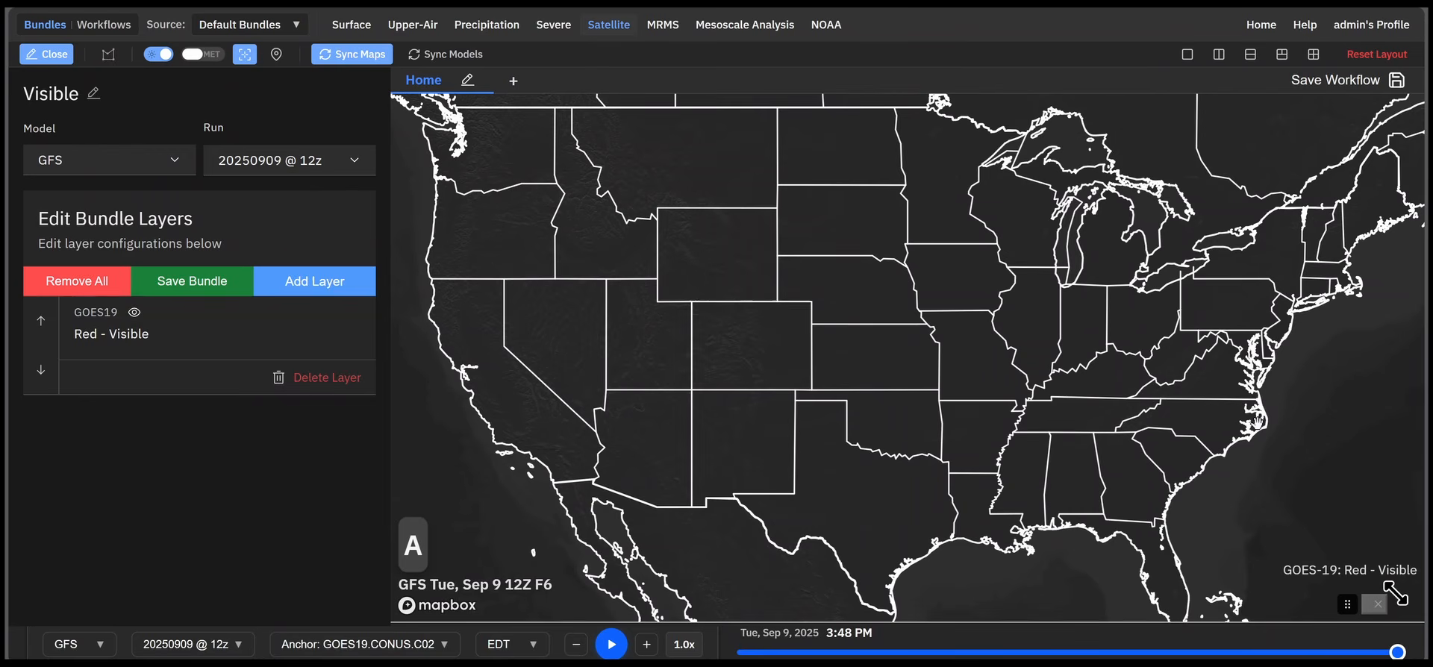
drag(1398, 647, 1309, 651)
click(1390, 651)
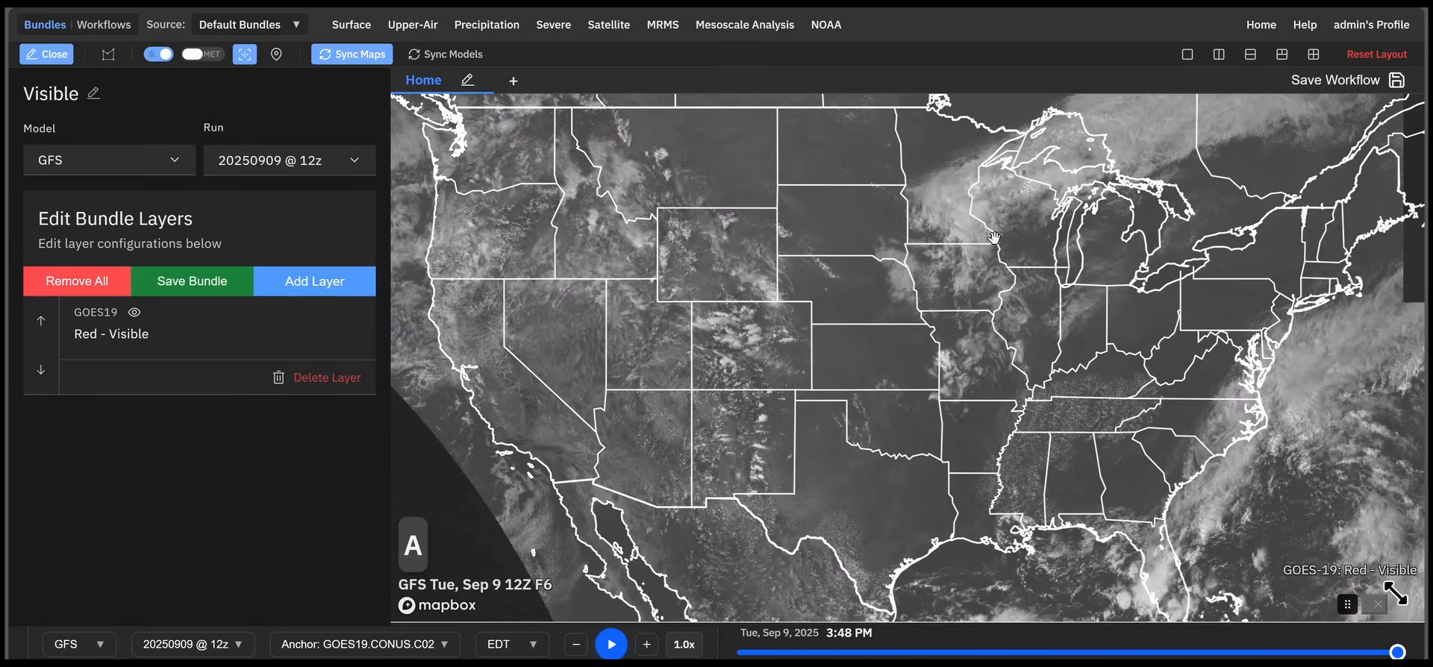
Add the SPC Categorical outlook for Day 1 from the NOAA weather data to the satellite map.
click(662, 29)
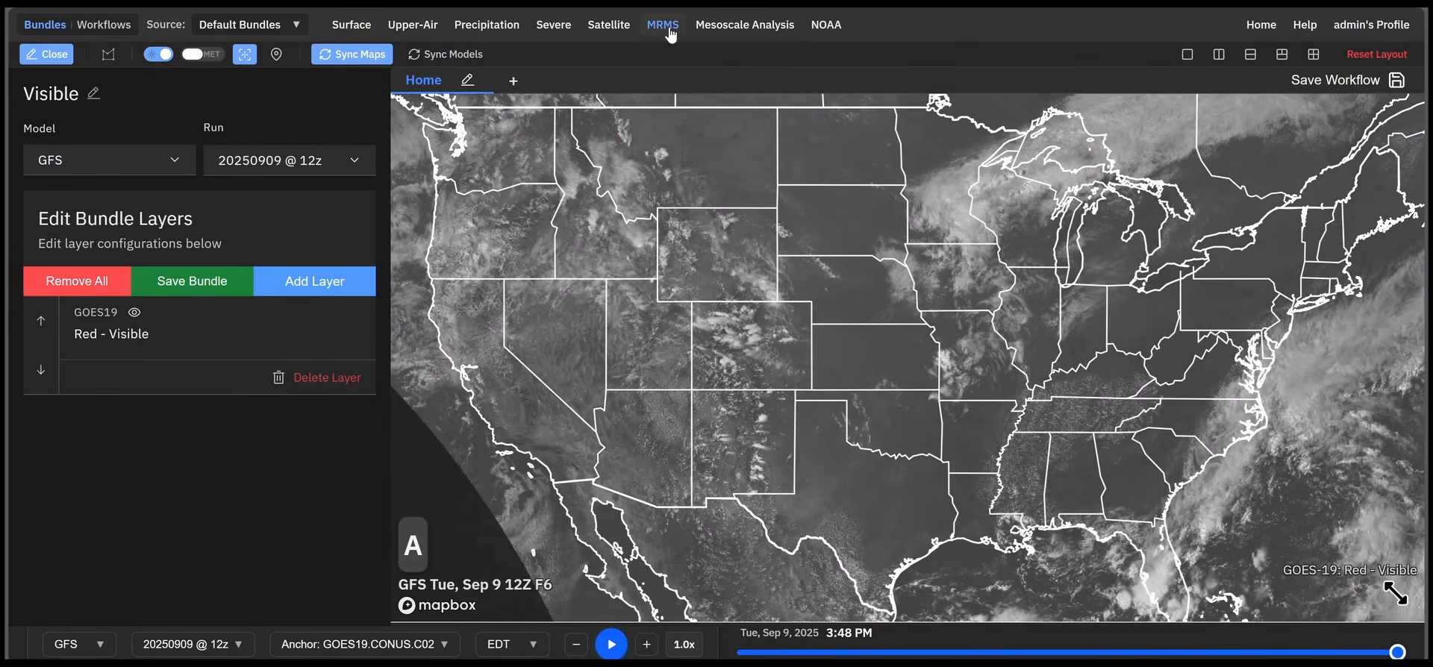
mouse_move(705, 66)
click(750, 27)
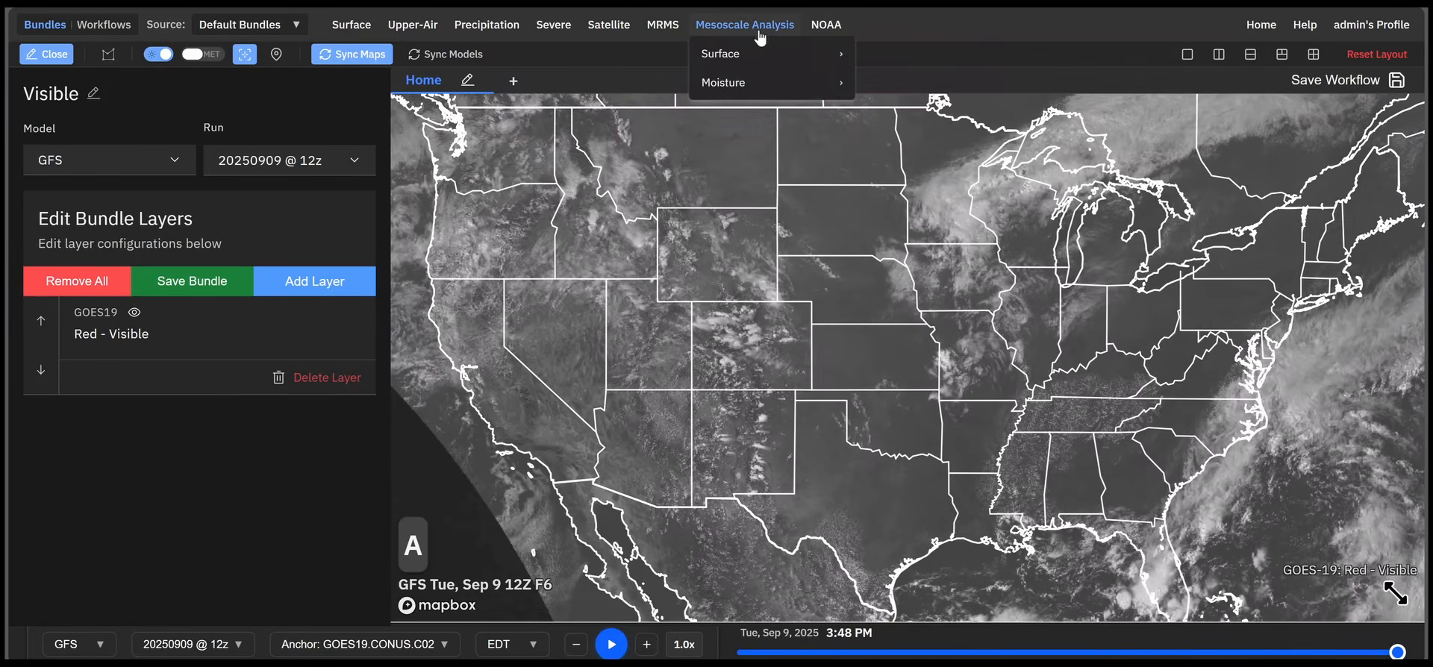
click(826, 33)
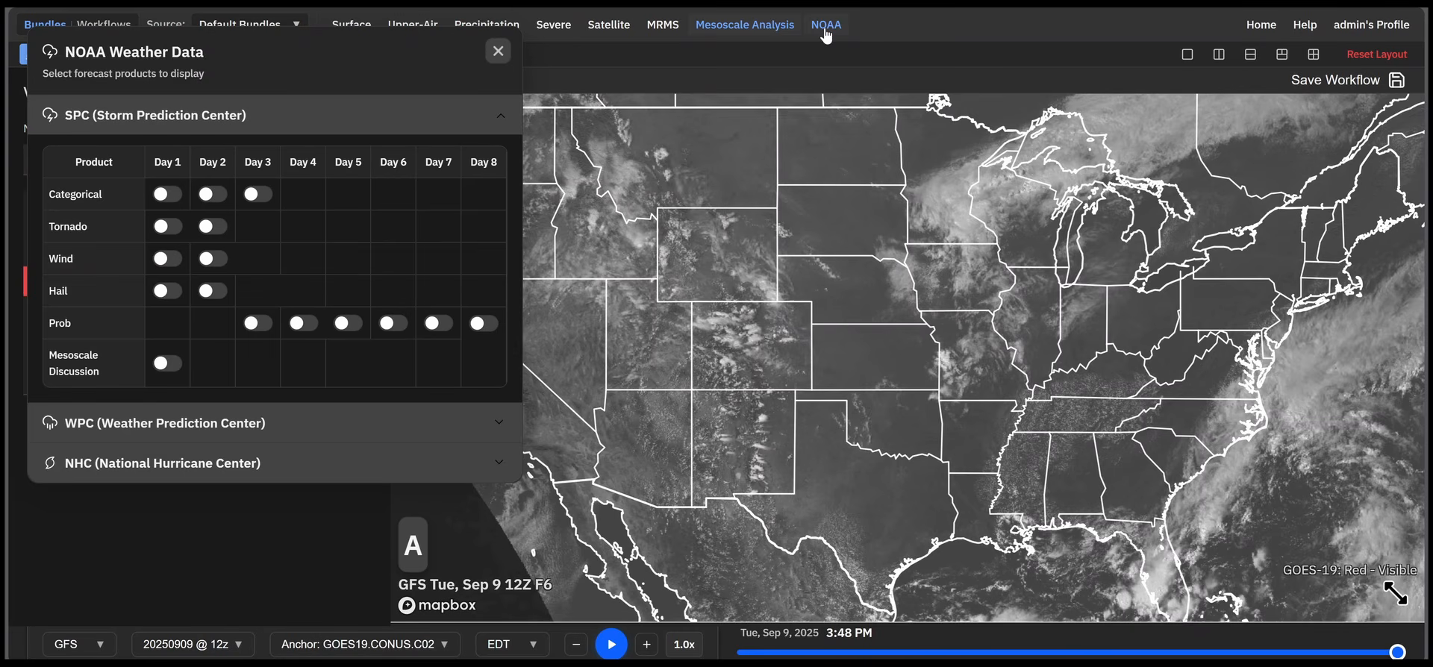
click(170, 197)
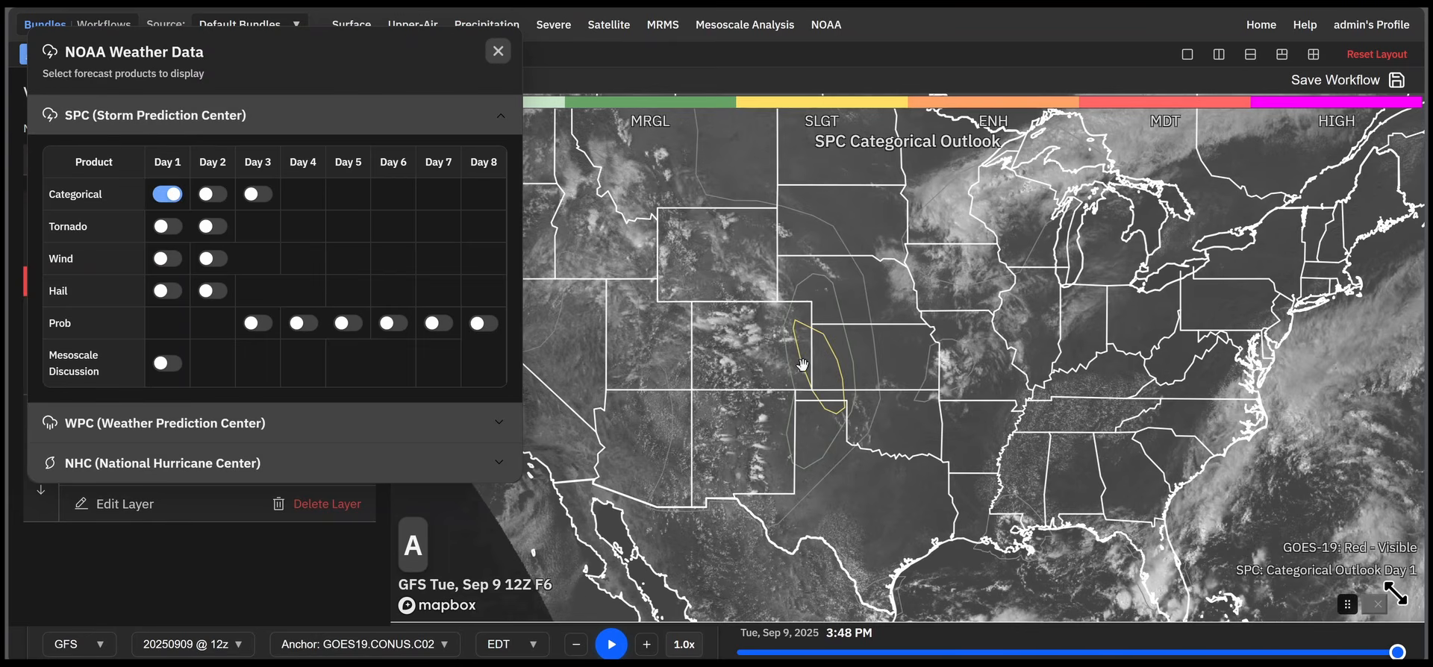
click(498, 52)
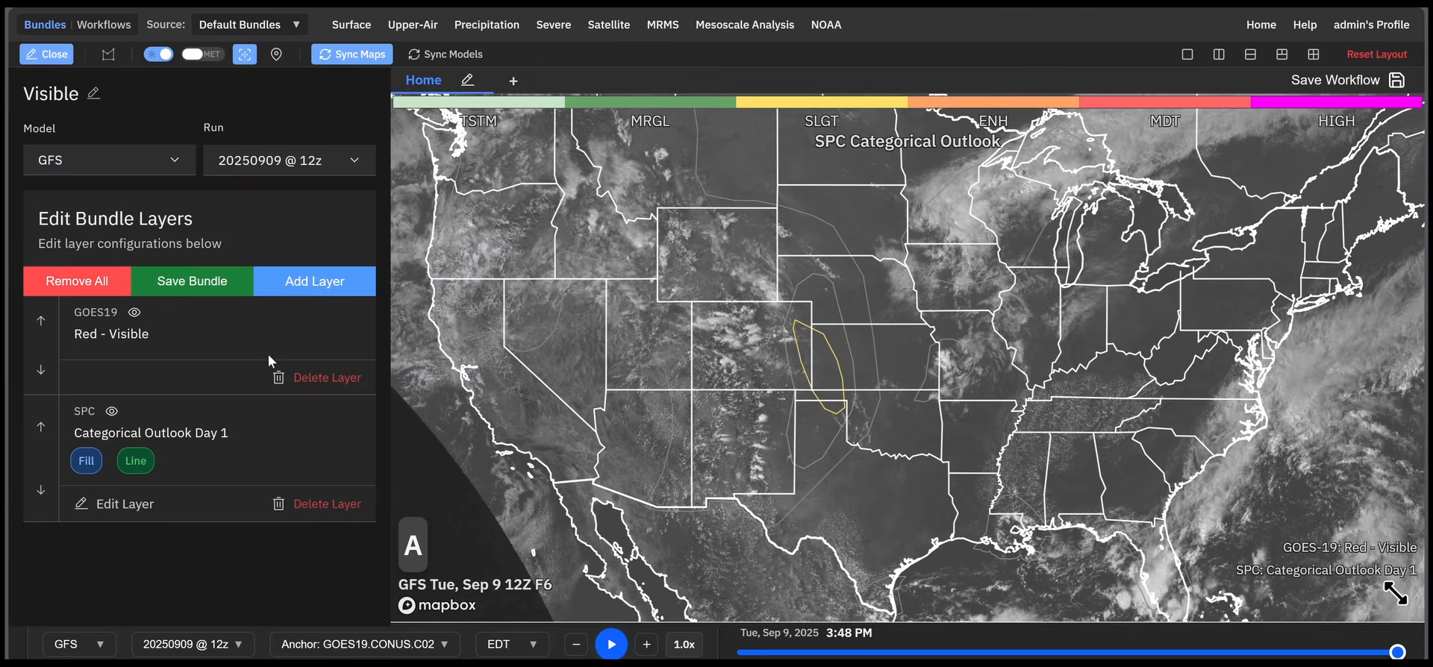
Delete the Red - Visible satellite layer and switch the bundle's model to HRRR.
click(306, 377)
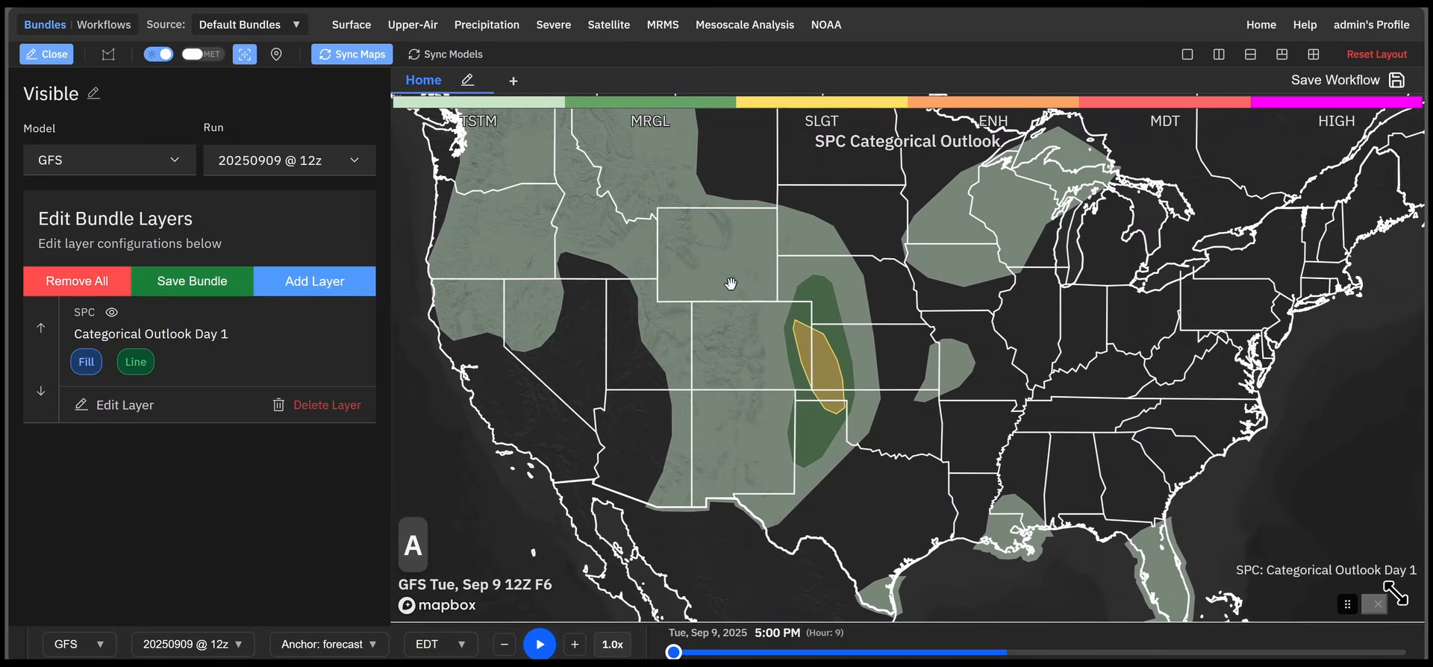
click(97, 161)
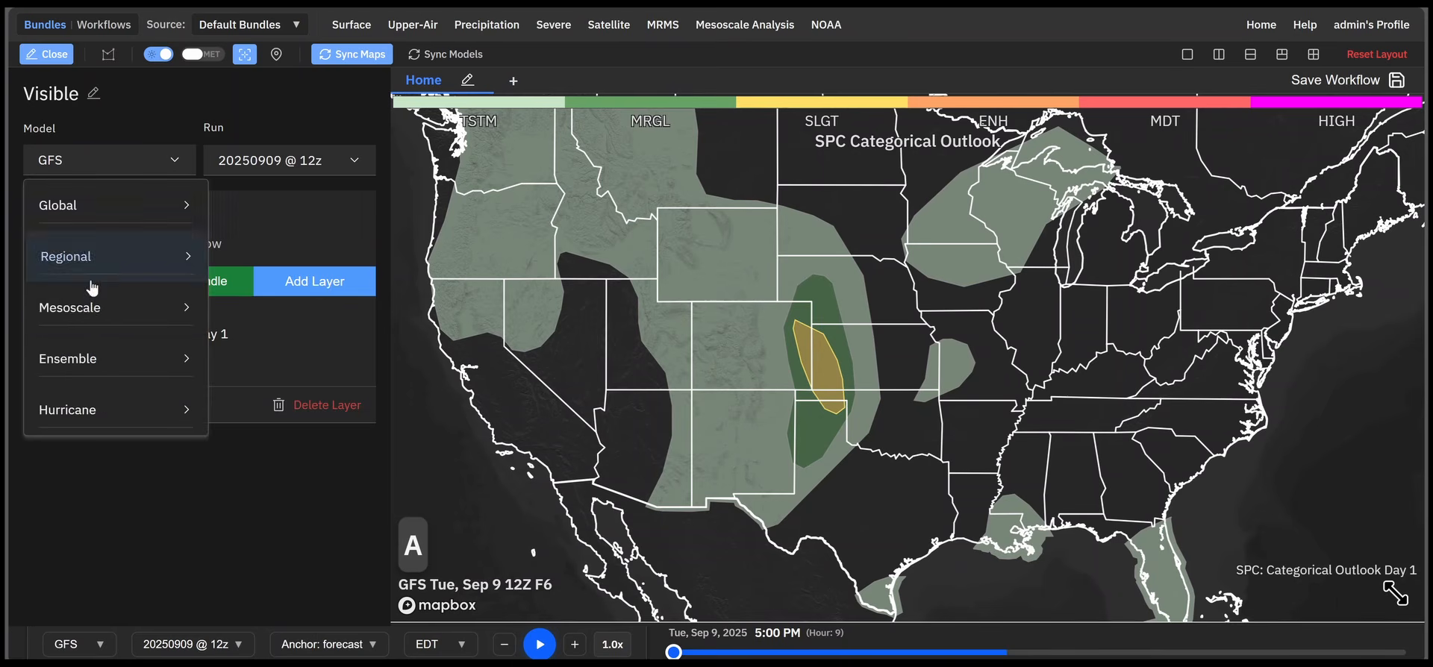
mouse_move(127, 307)
click(261, 163)
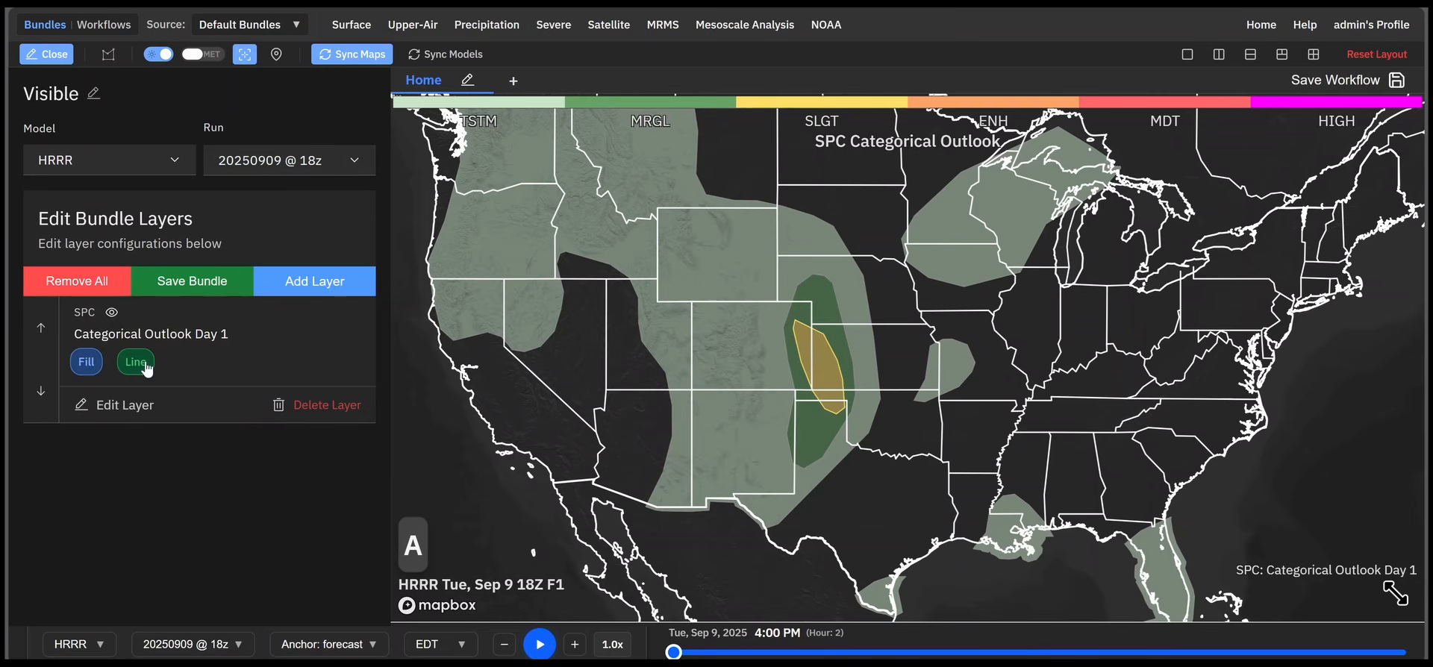
Add the HRRR model's Composite Reflectivity layer from the precipitation radar products to the bundle.
click(317, 288)
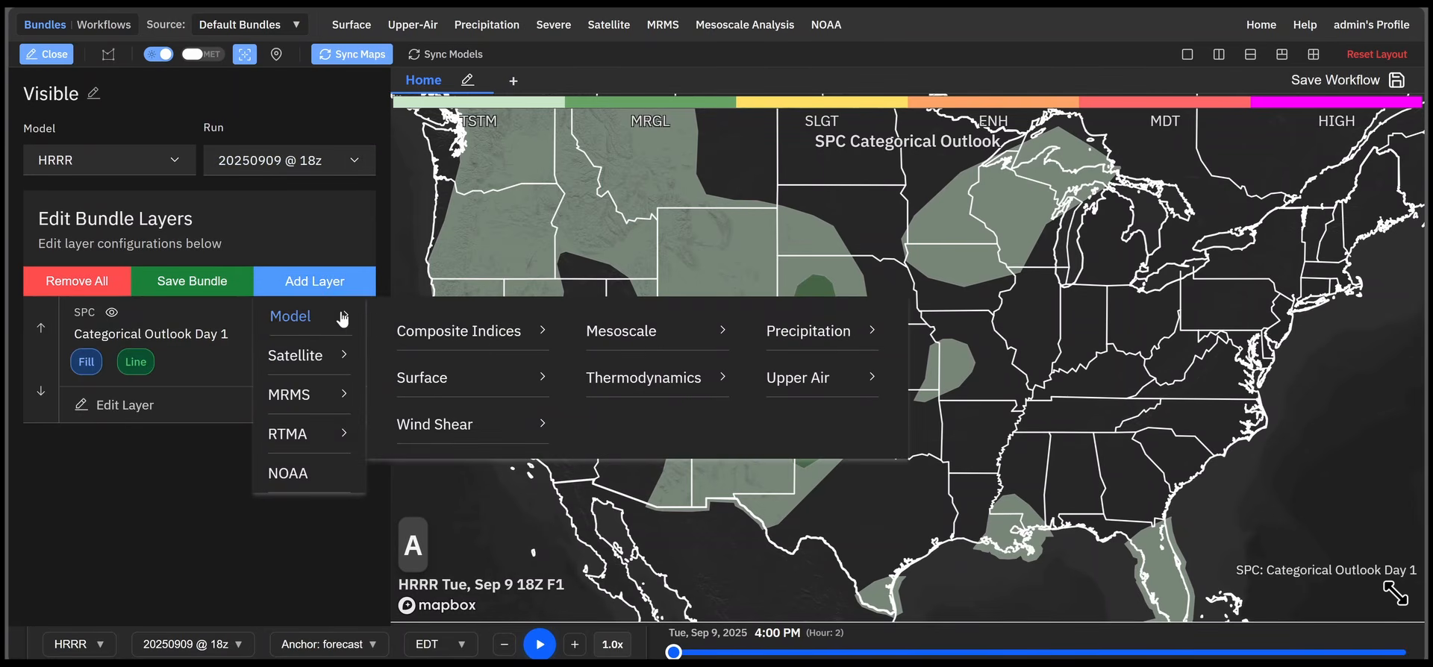
click(108, 528)
click(321, 282)
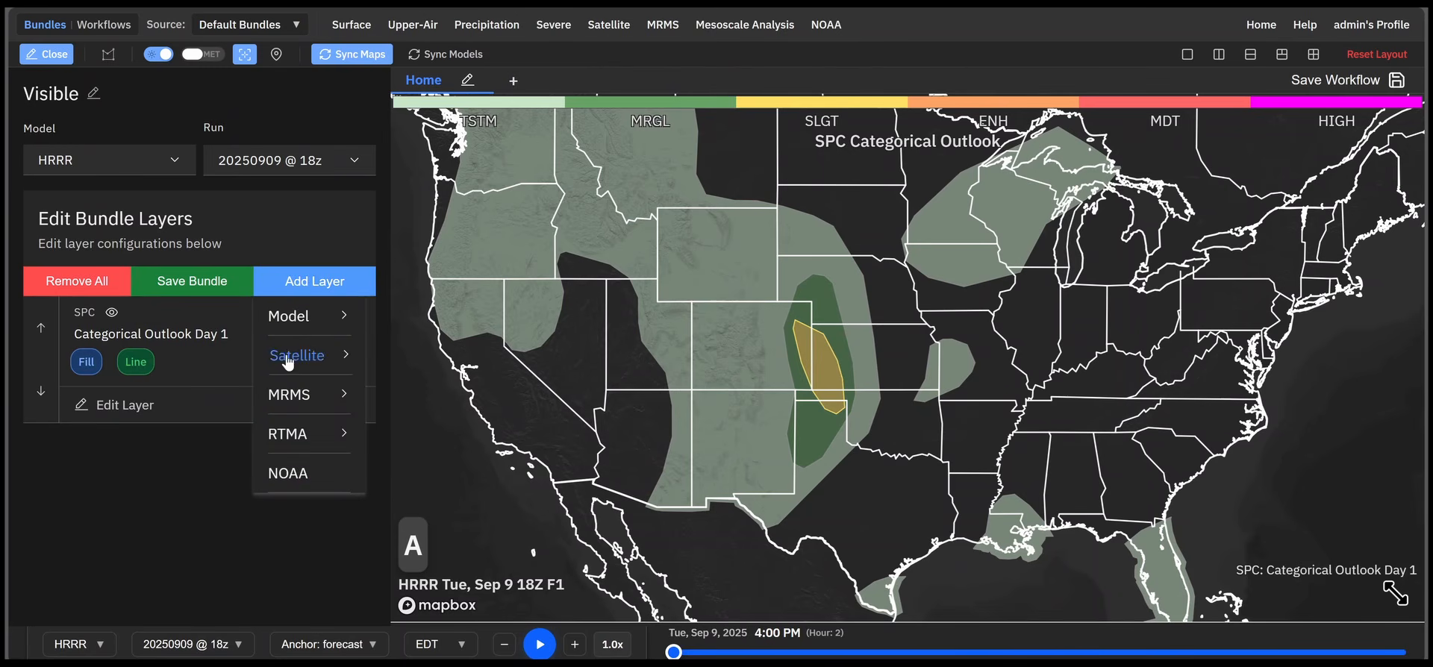
mouse_move(309, 329)
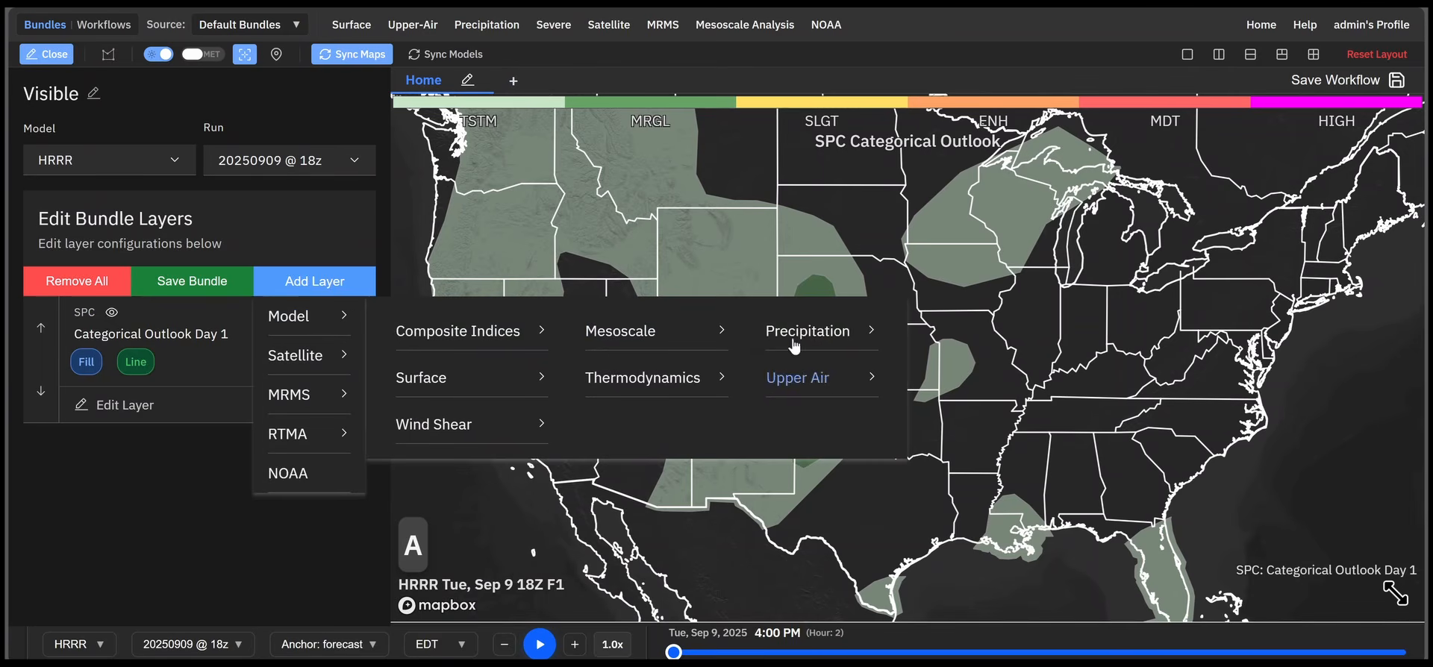
mouse_move(808, 330)
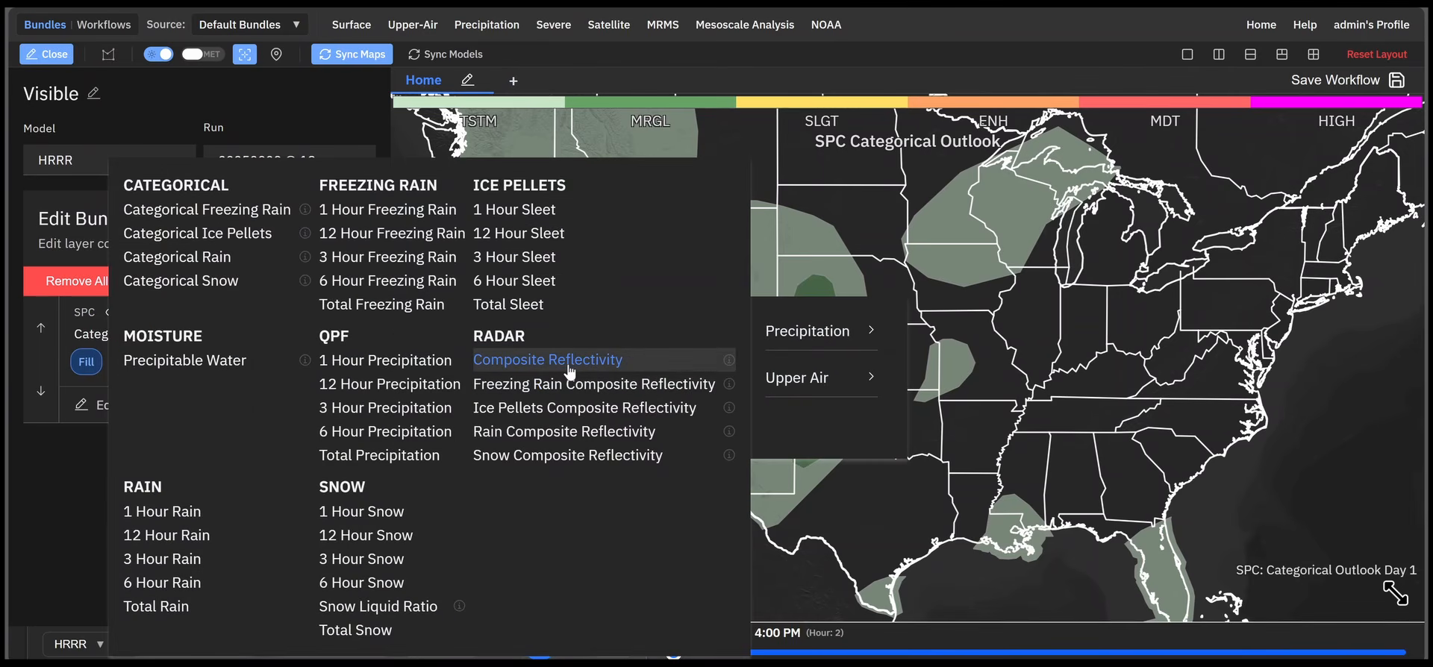
click(569, 362)
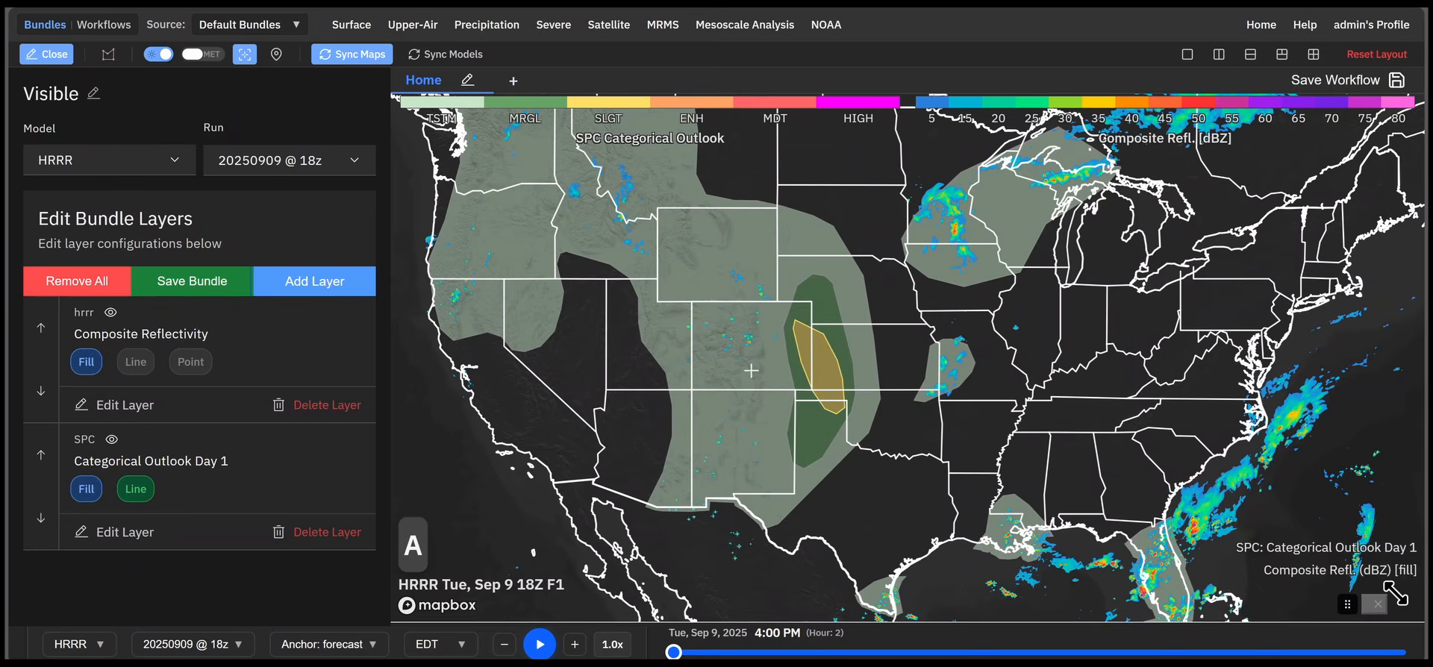
Advance the forecast to 10:00 PM (hour 8) and inspect the simulated reflectivity around the central Plains outlook area.
scroll(824, 351, up, 5)
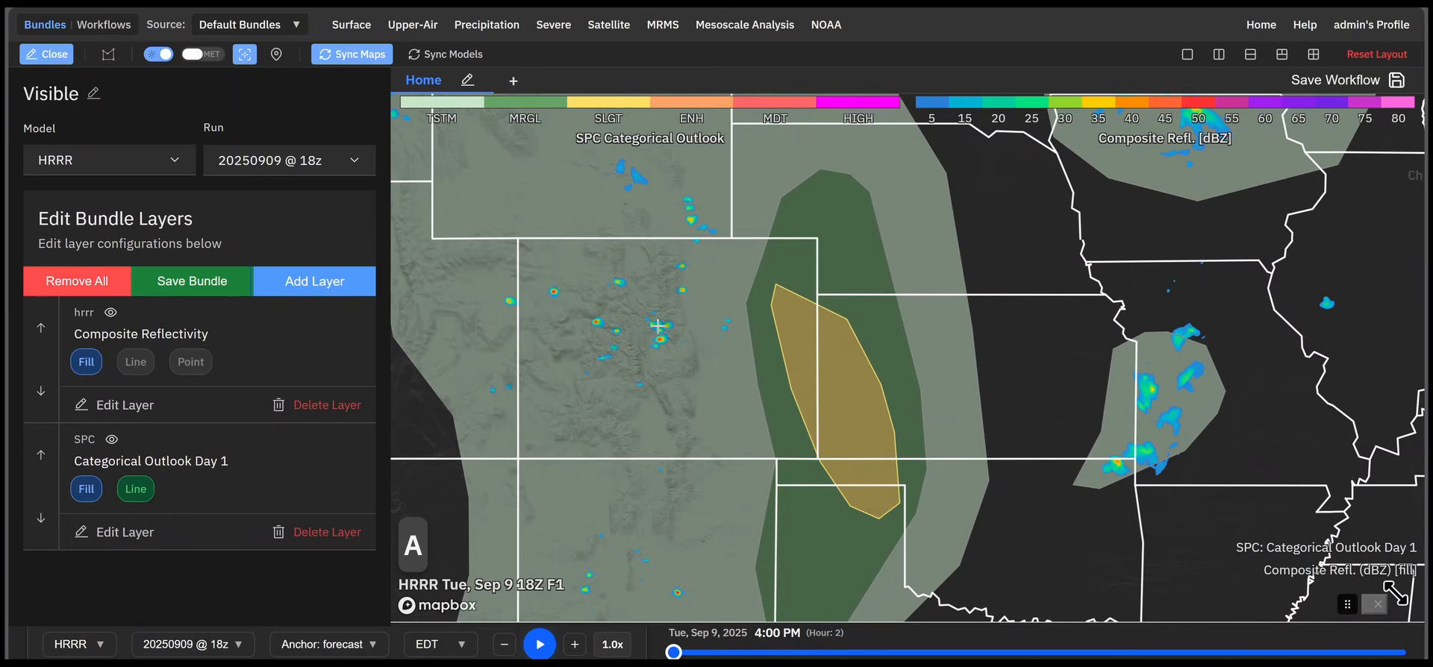
click(688, 652)
drag(708, 654, 793, 654)
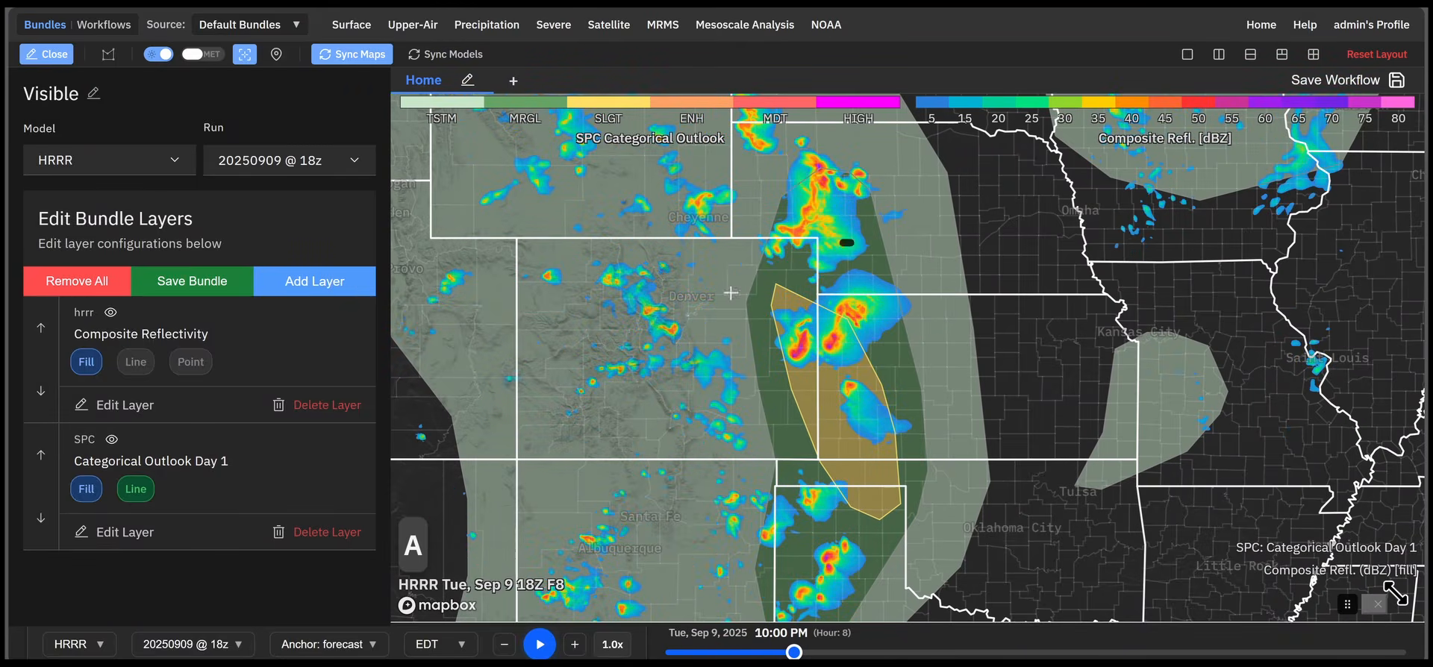
mouse_move(854, 227)
Browse the layers available to add to the bundle, including the MRMS products and the RTMA surface parameters, without adding any.
click(315, 284)
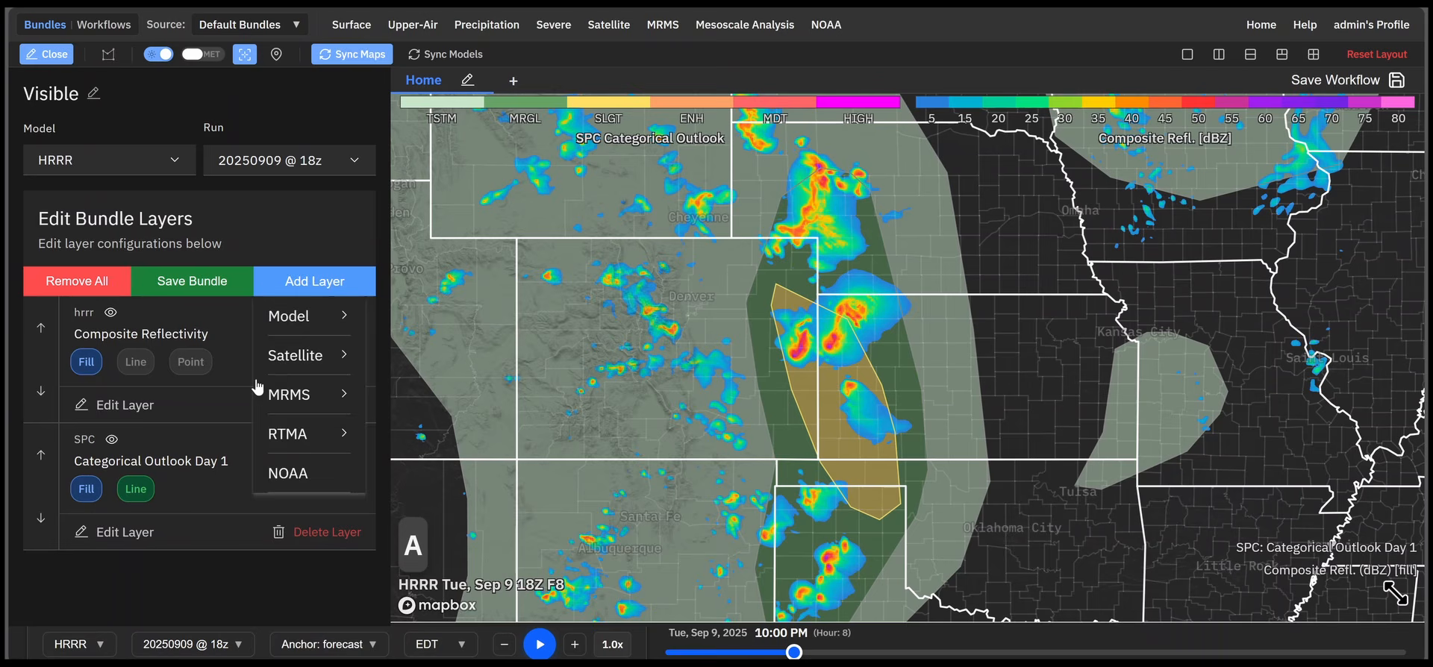
click(235, 581)
click(332, 284)
click(329, 396)
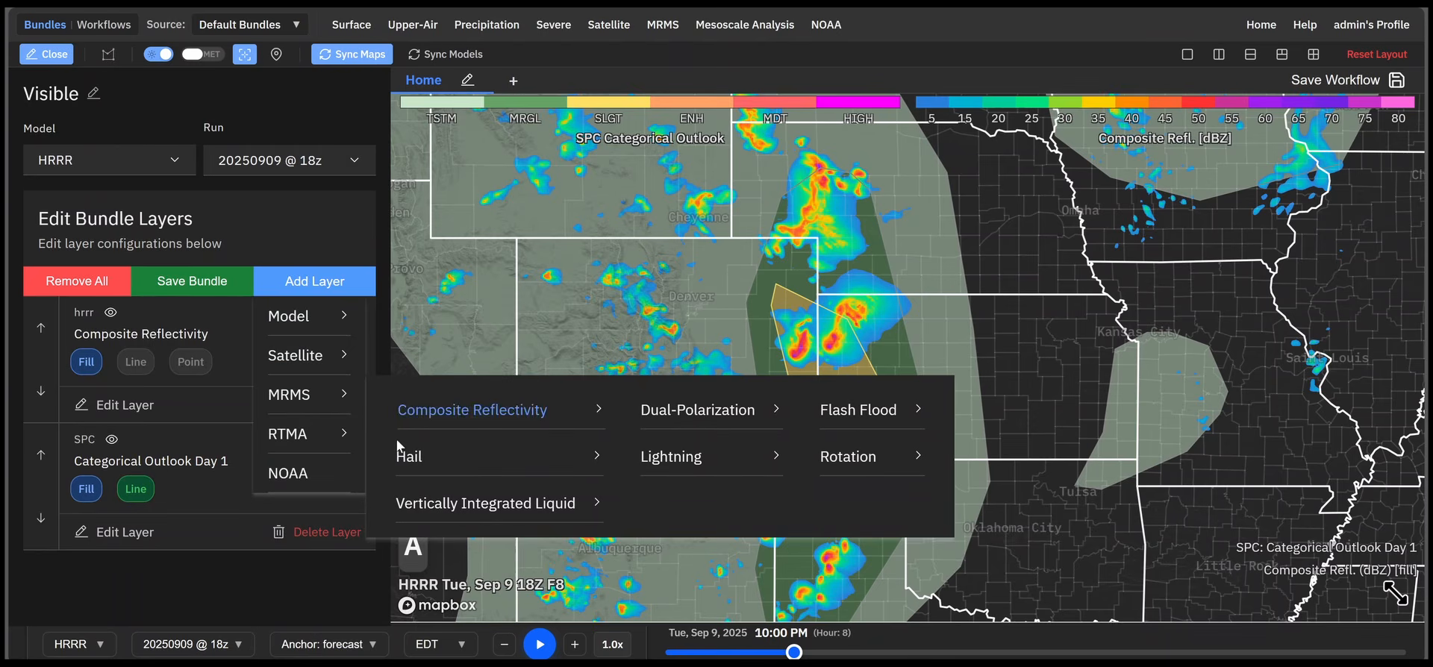
click(309, 433)
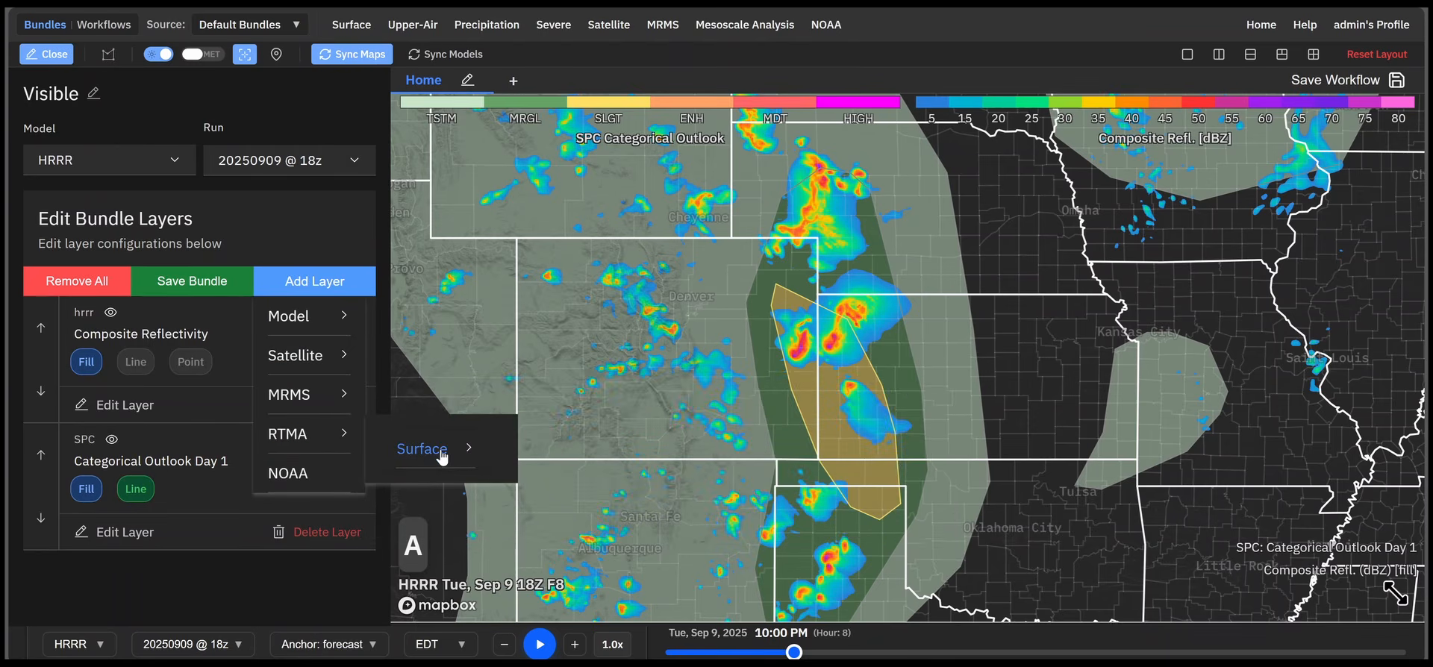
click(441, 452)
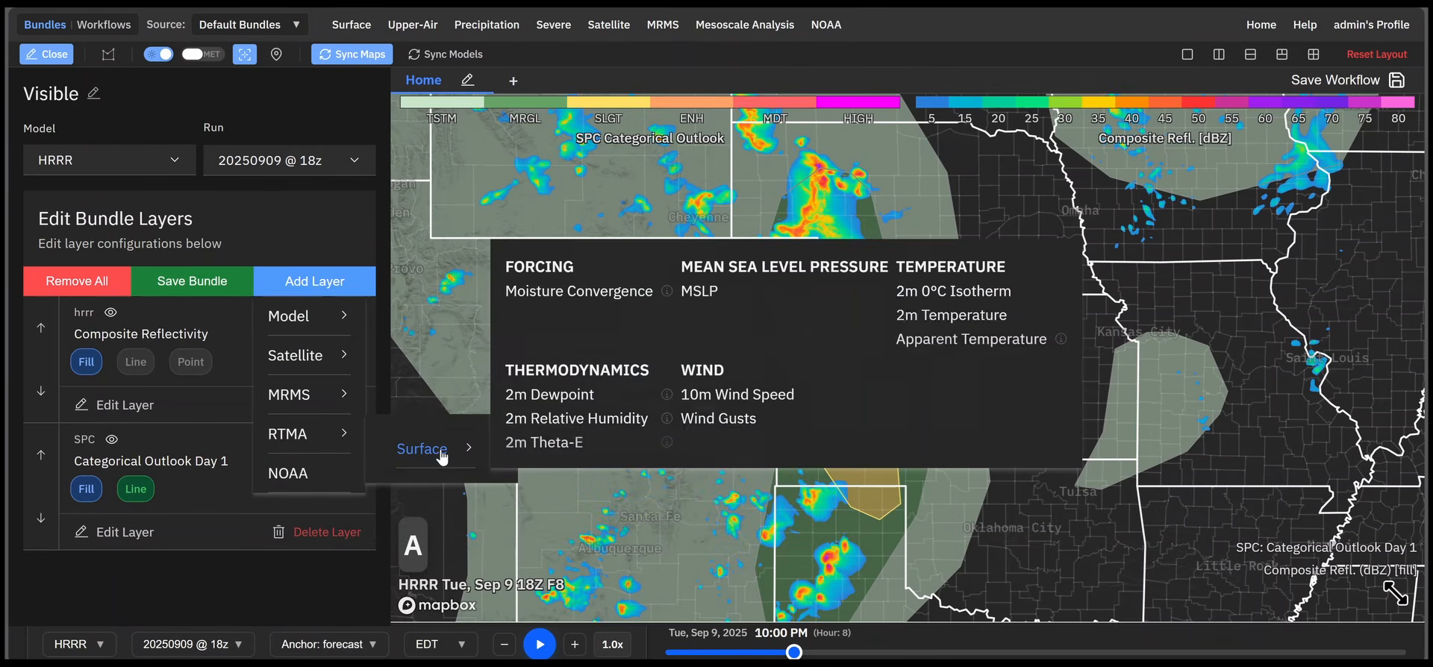
click(296, 565)
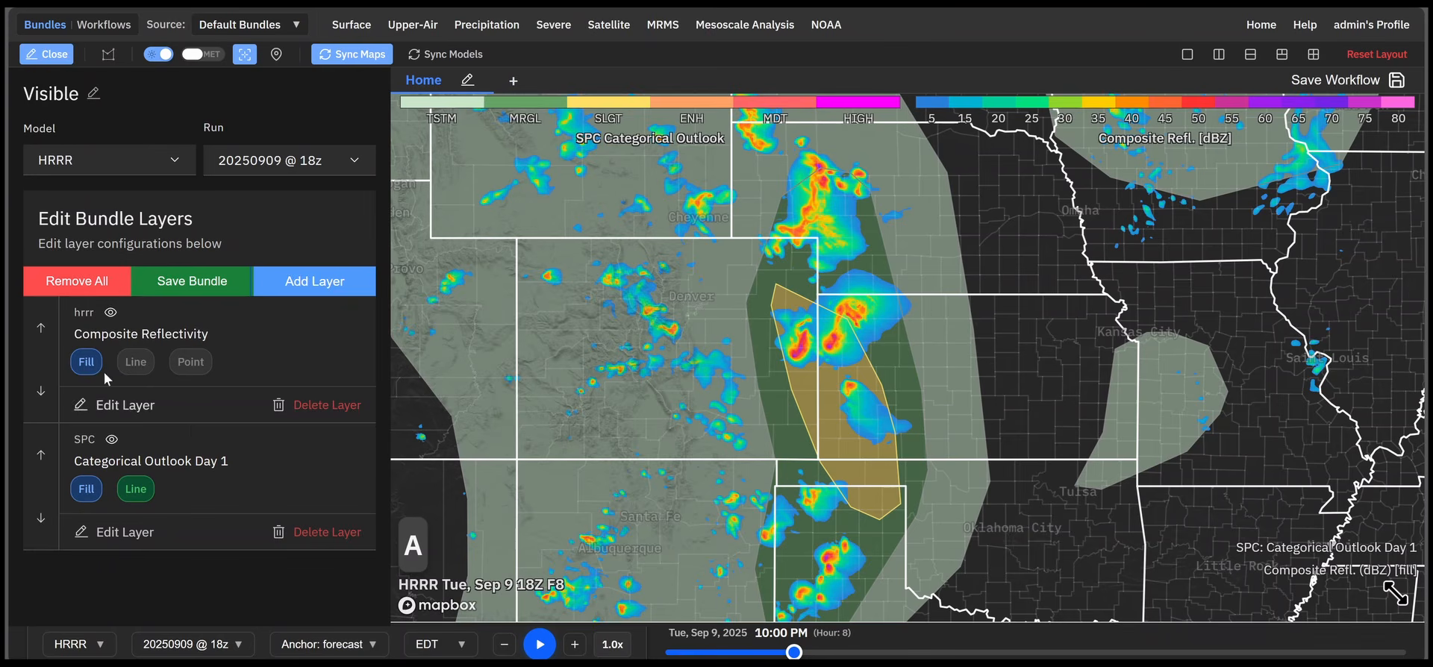
Try displaying Composite Reflectivity as point values only, inspect a reading on the map, and restore the fill-only display.
click(193, 363)
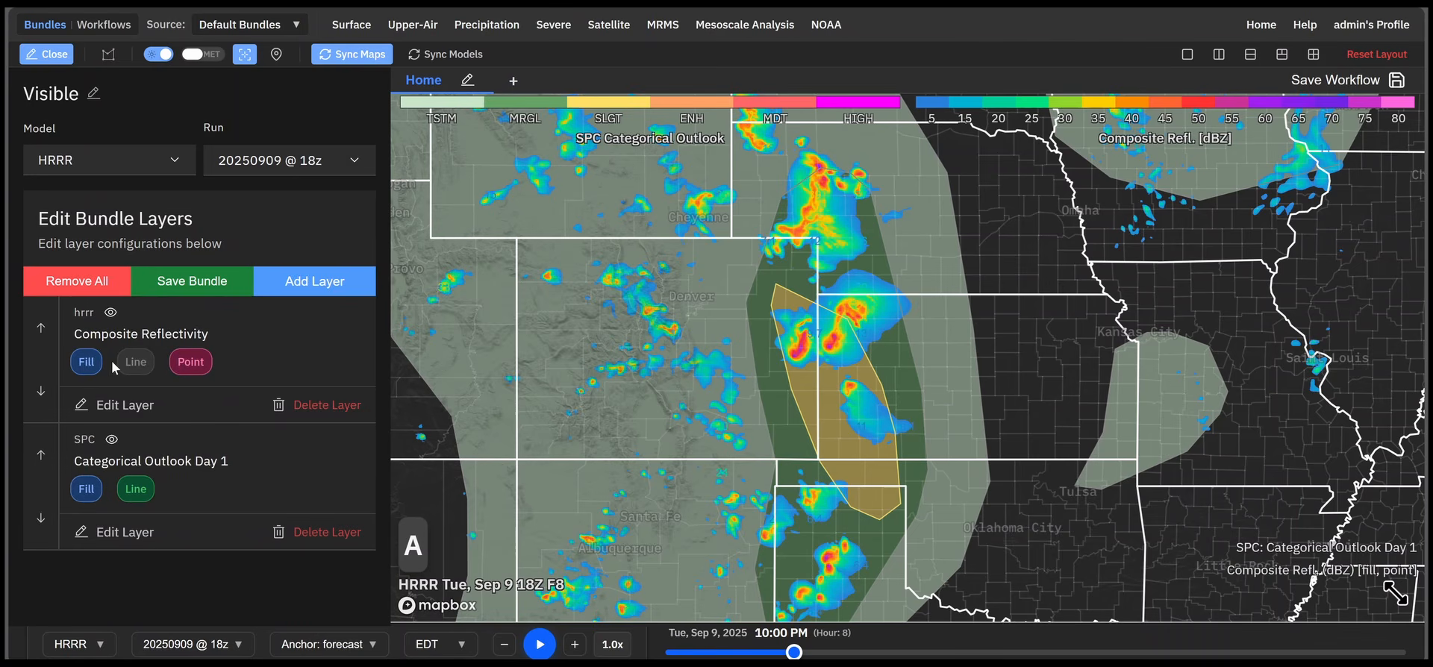
click(82, 366)
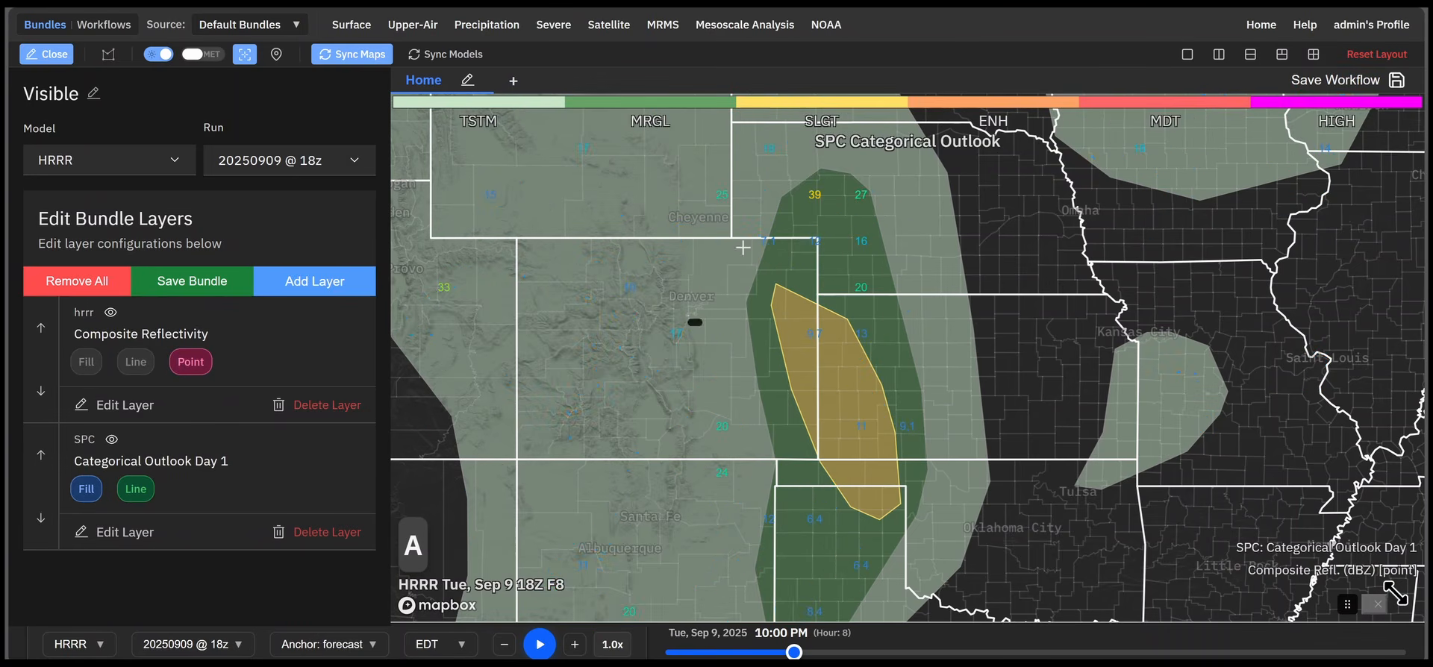
mouse_move(817, 186)
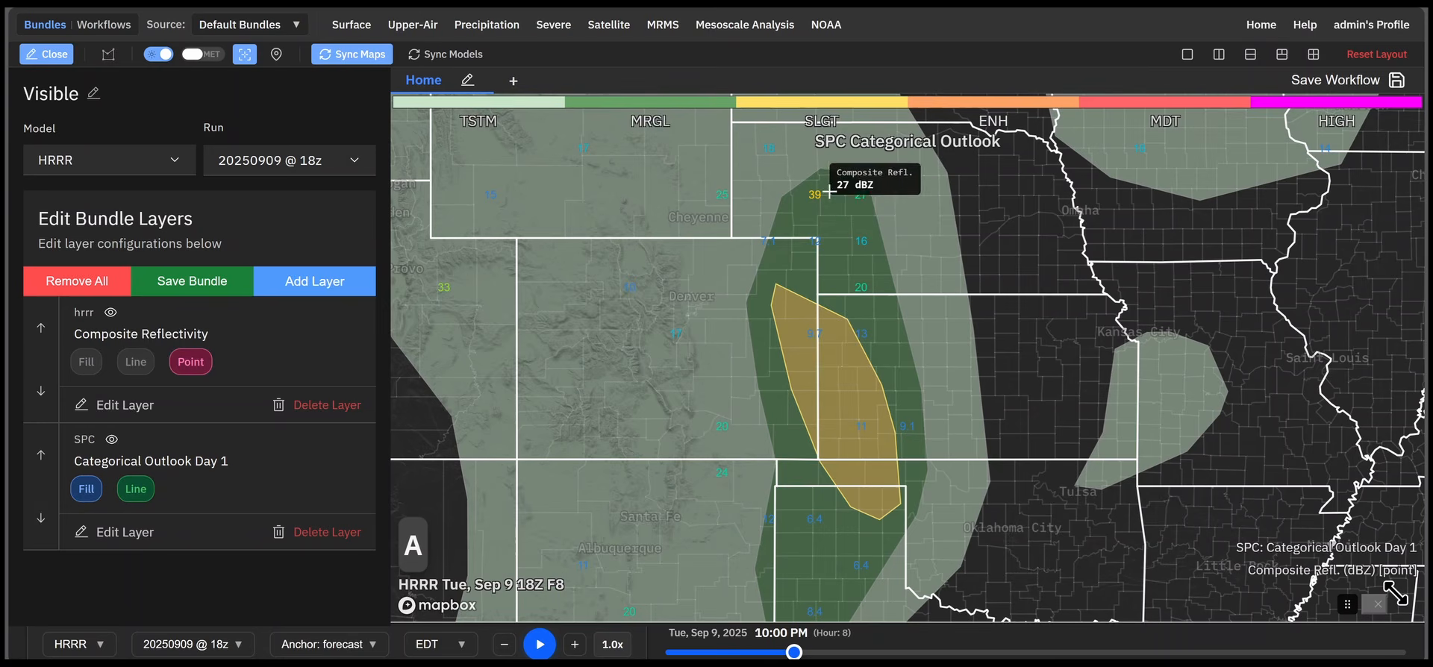
click(85, 364)
click(191, 363)
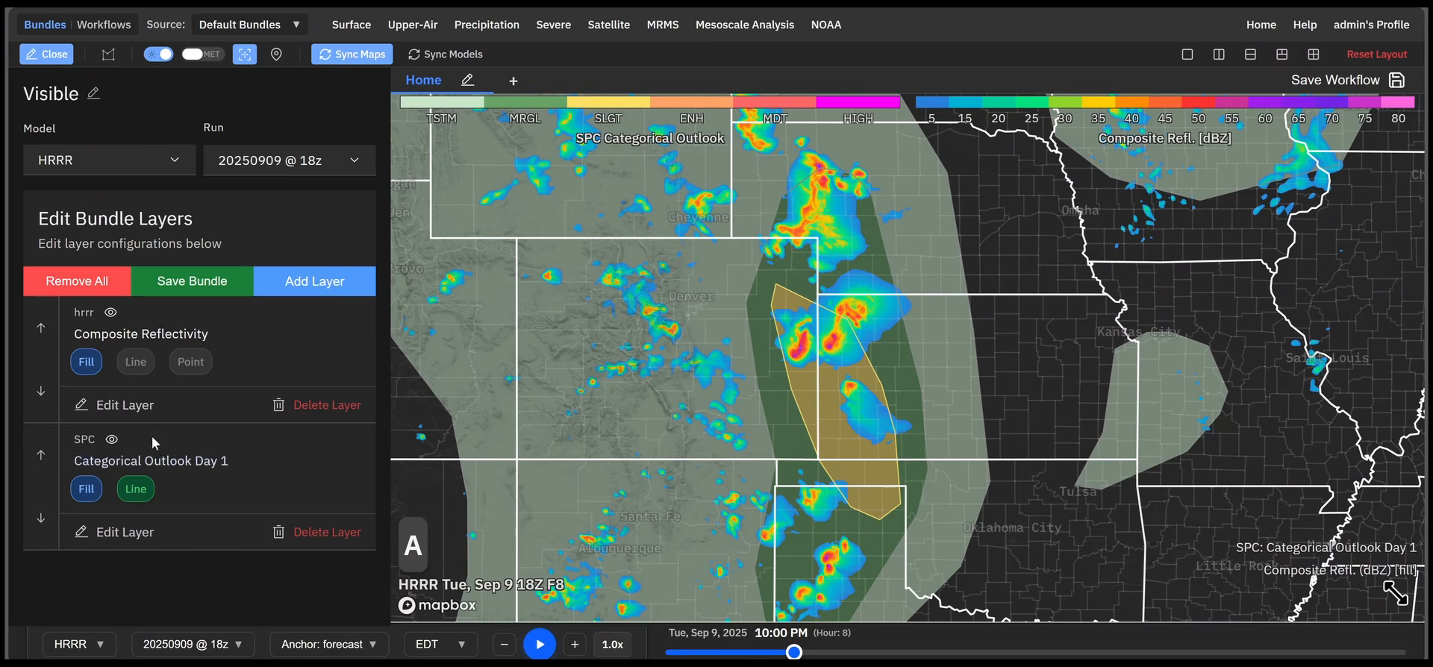
Open the Composite Reflectivity layer for editing and review its fill settings.
click(125, 405)
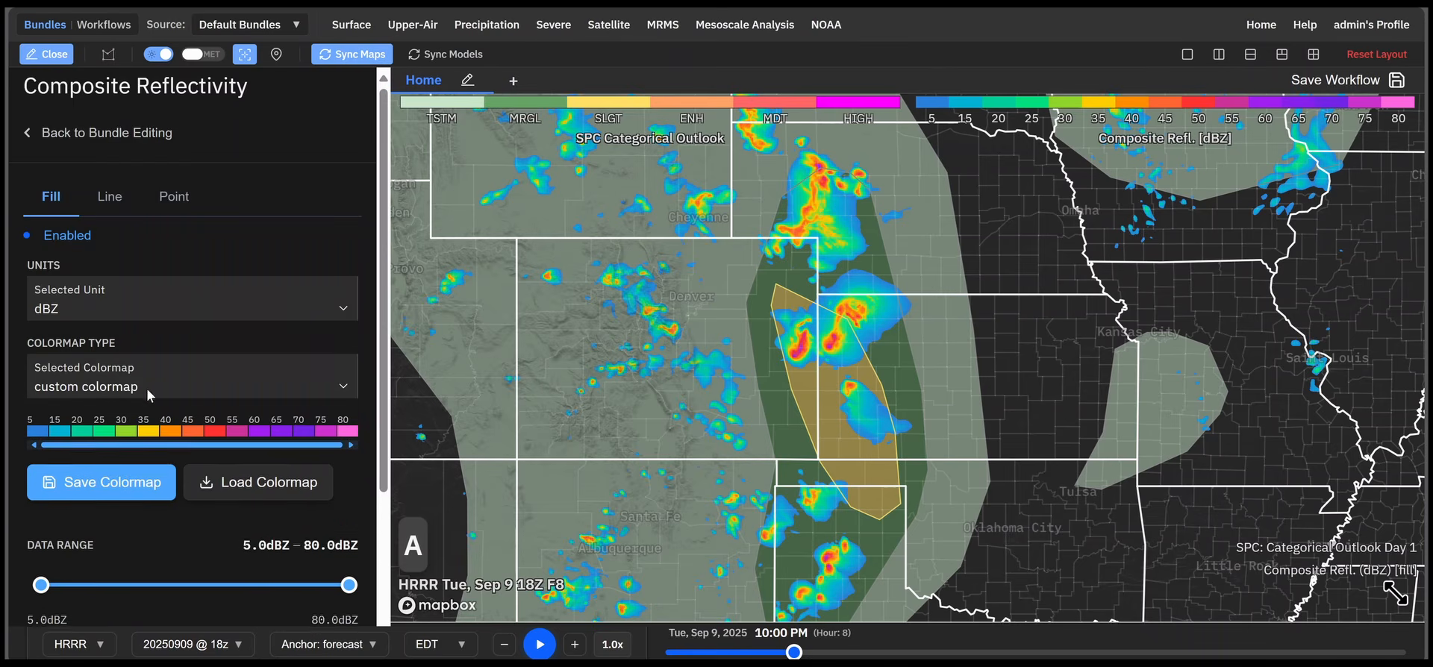
scroll(149, 330, down, 2)
scroll(117, 370, up, 2)
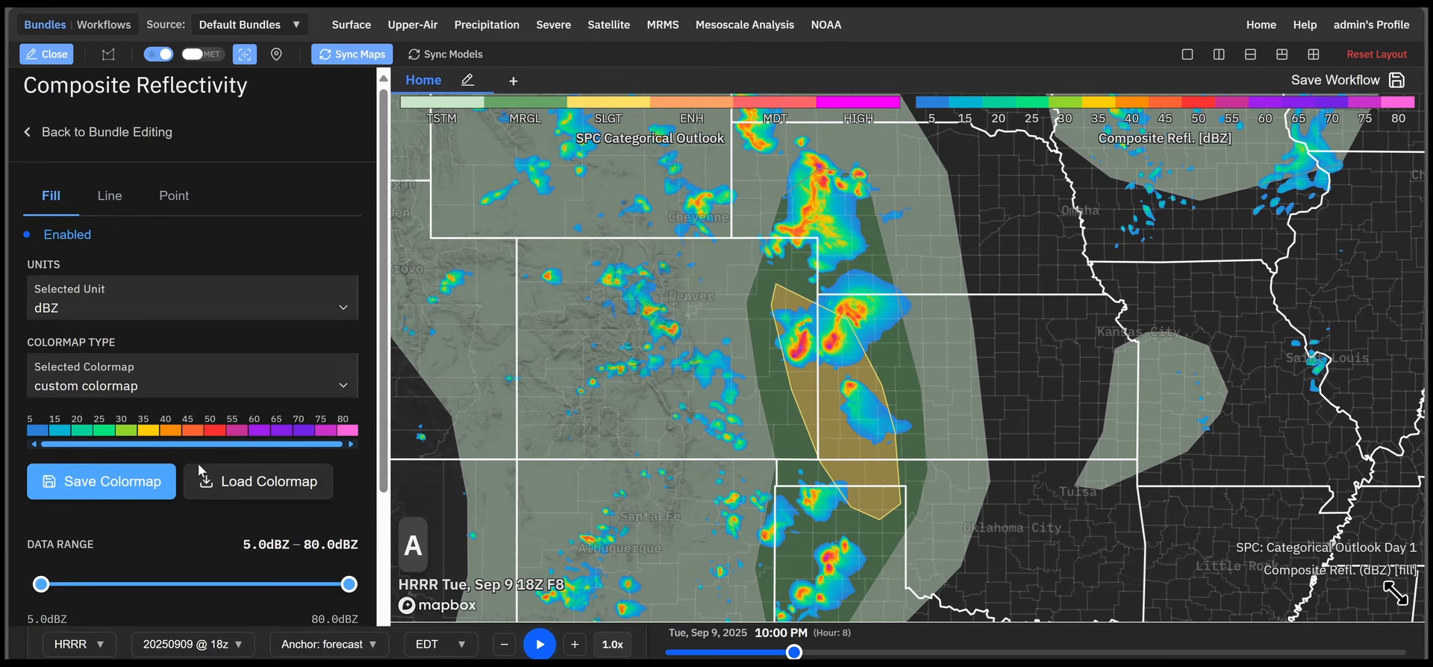
Recolor the light-green 30 dBZ band of the reflectivity fill colormap to dark orange, RGB 203, 95, 6.
click(167, 431)
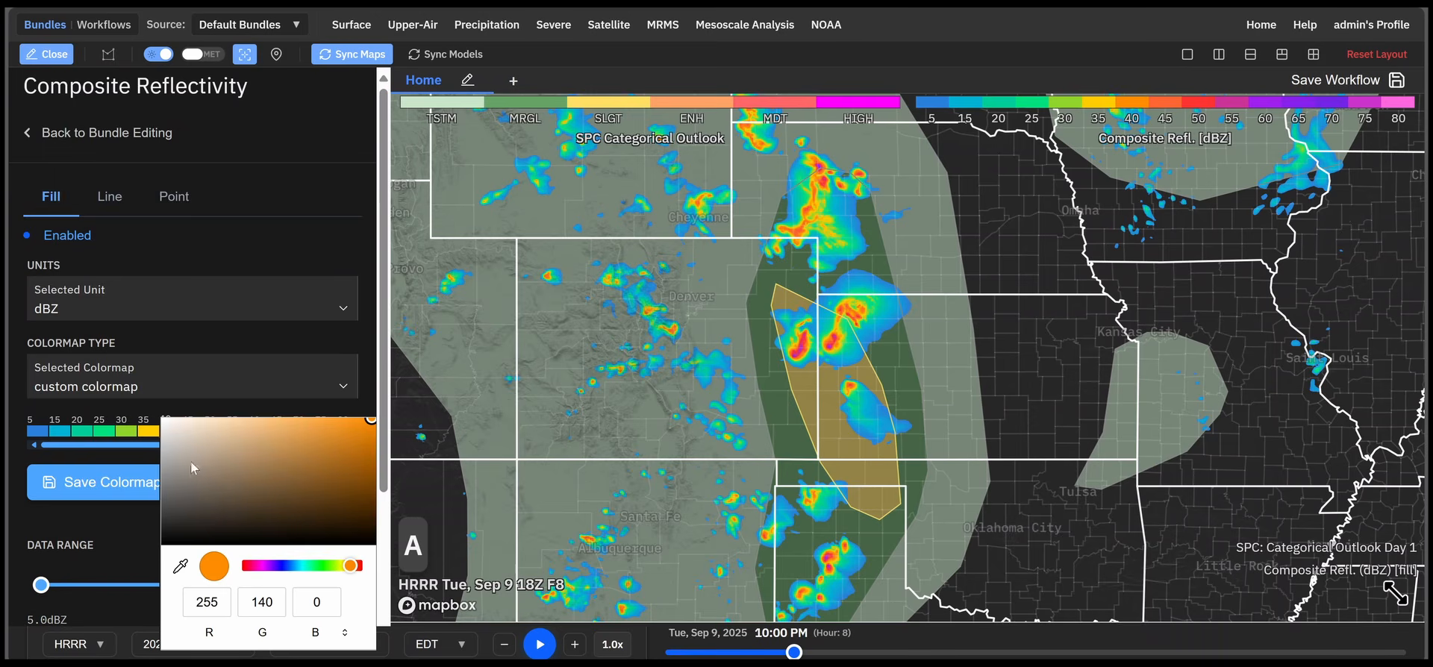
click(126, 431)
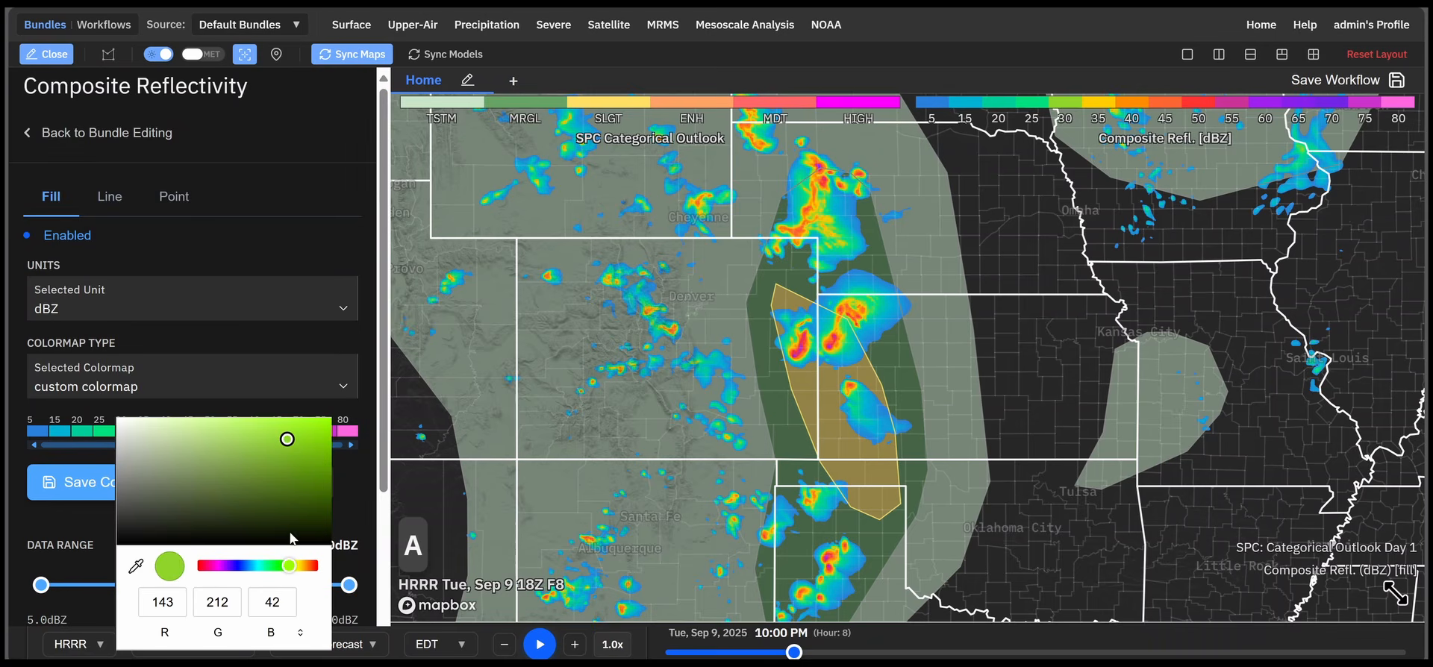
click(308, 567)
click(324, 453)
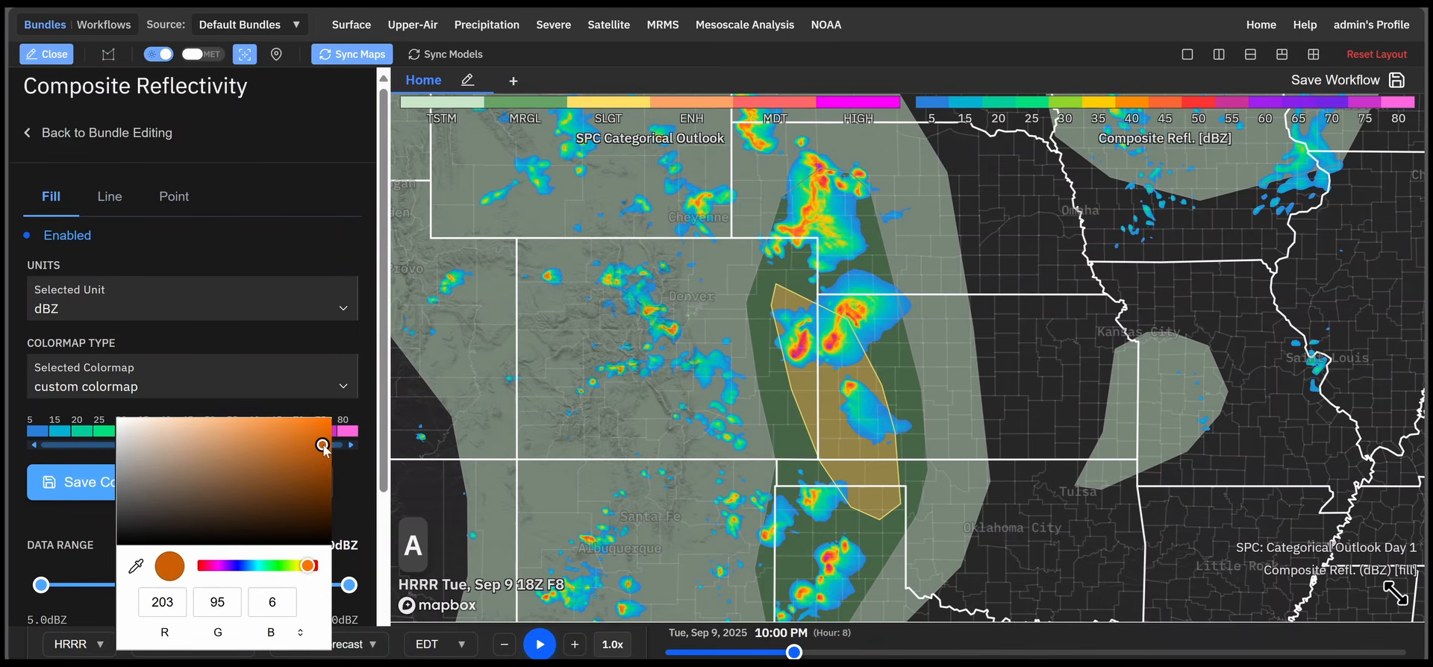
click(361, 500)
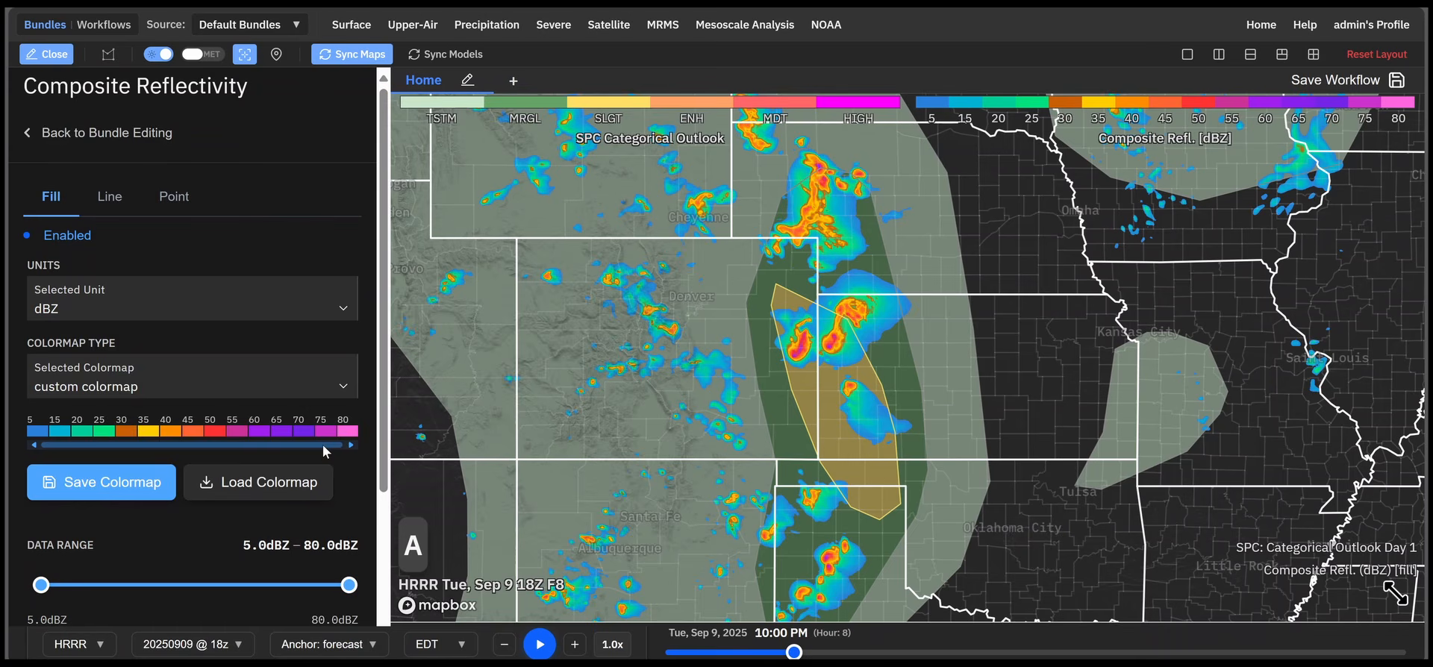
Load the Reflectivity Stepped colormap for the fill and limit its data range to 40–80 dBZ.
click(287, 484)
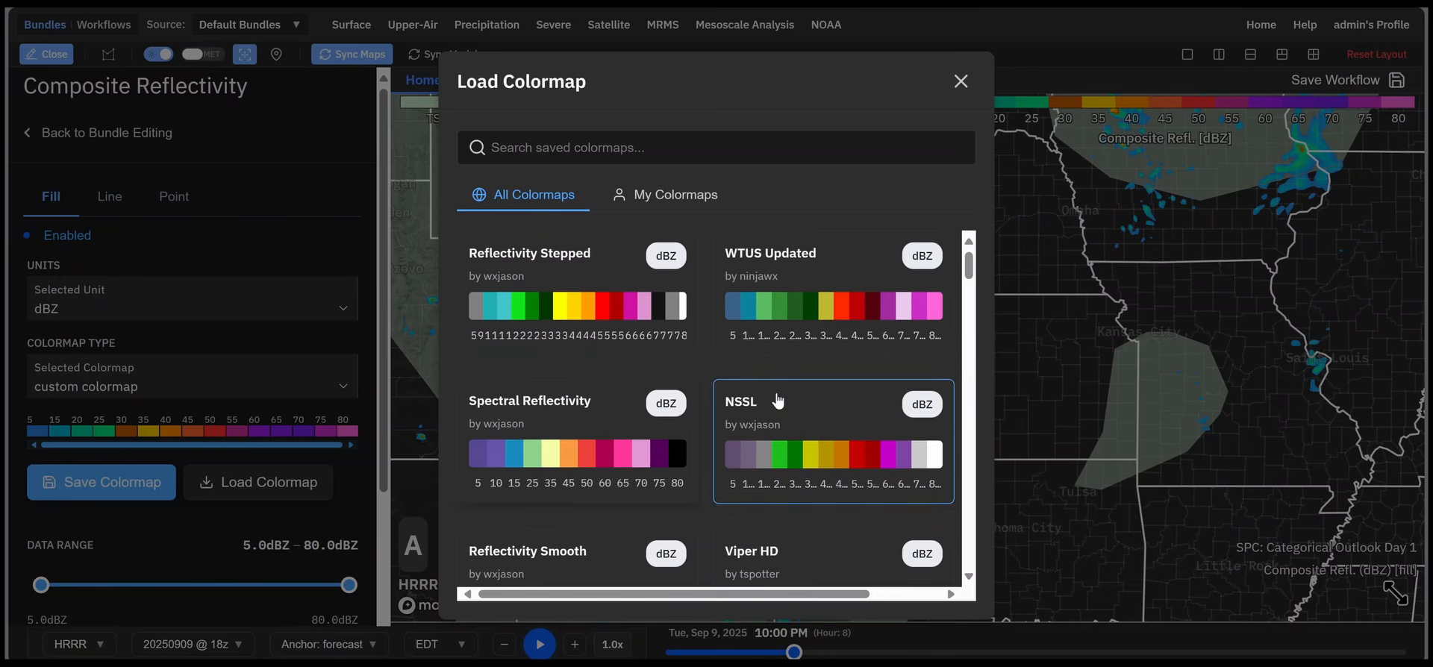
click(603, 332)
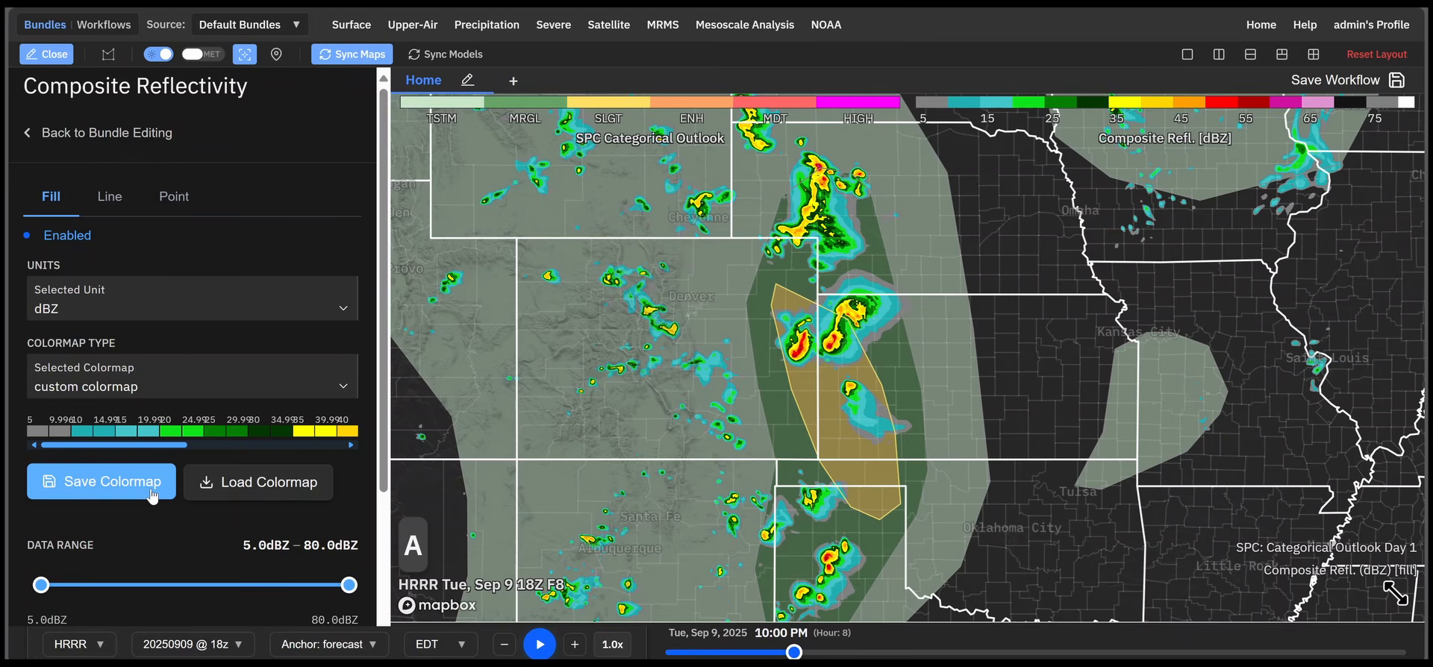
scroll(211, 532, down, 3)
scroll(212, 530, up, 1)
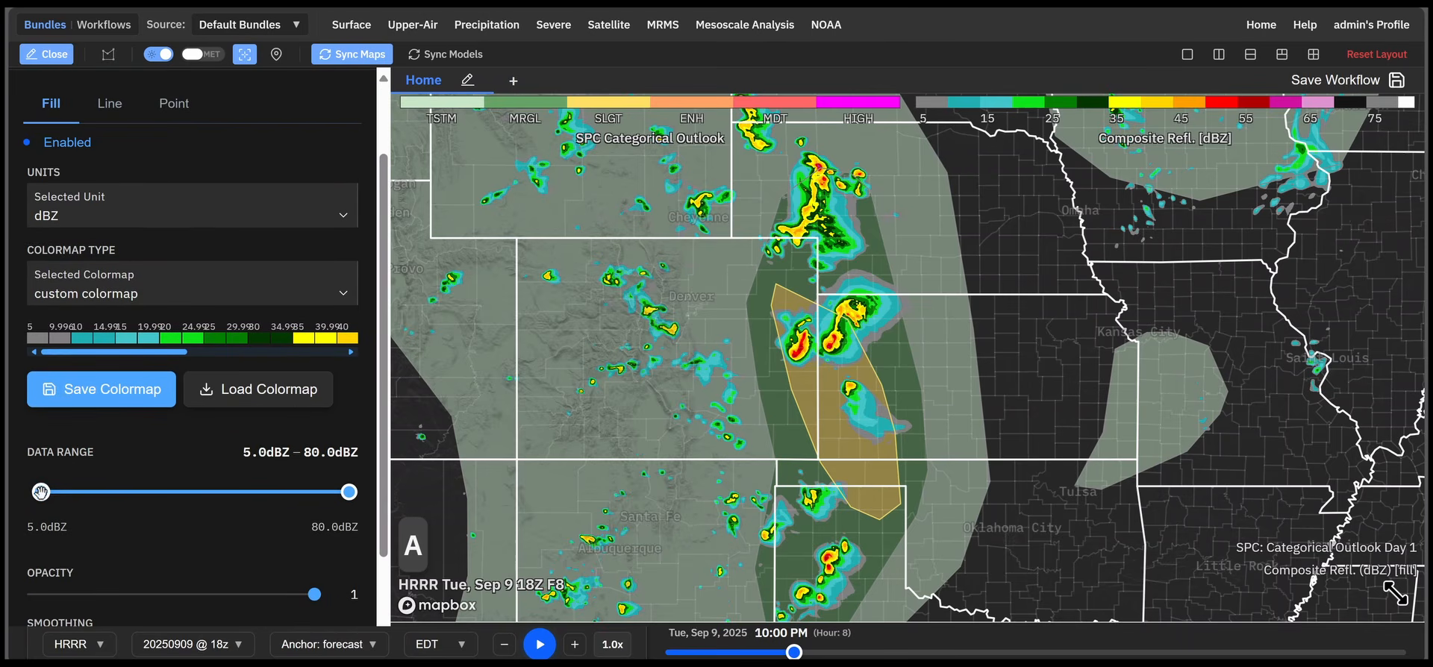
drag(41, 492, 174, 493)
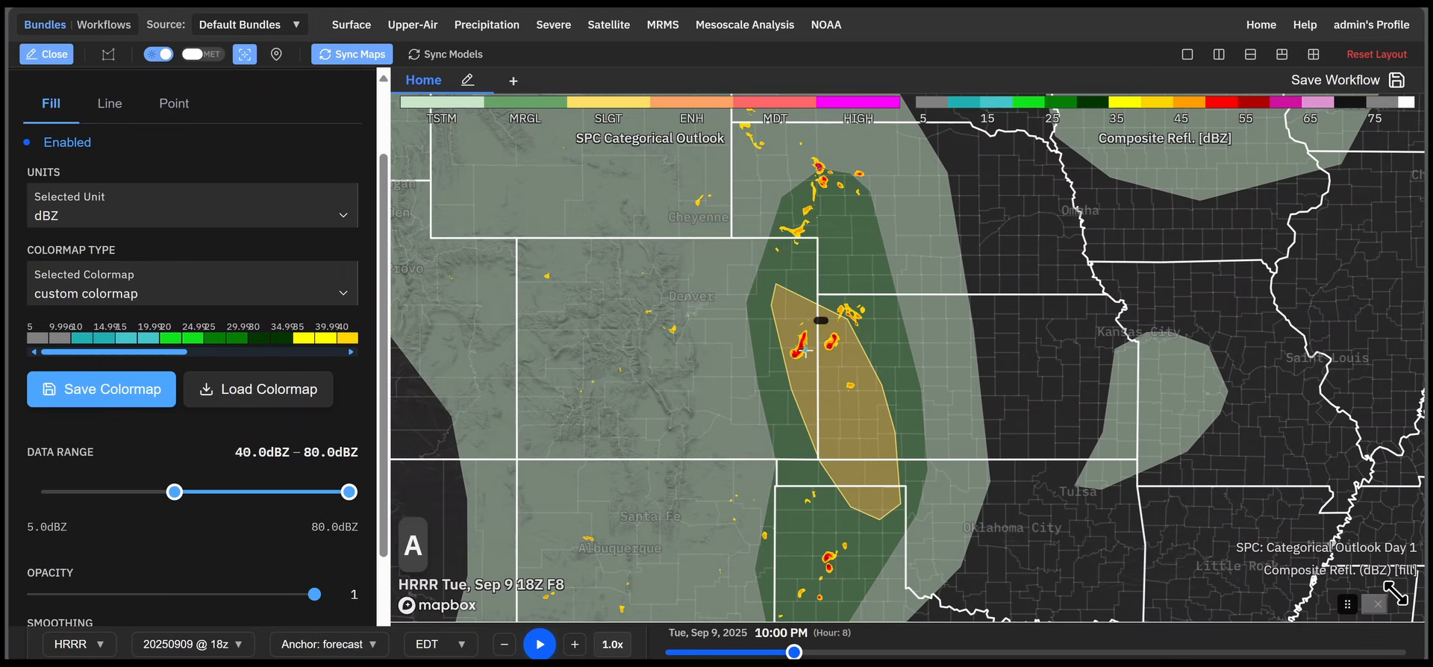
mouse_move(799, 346)
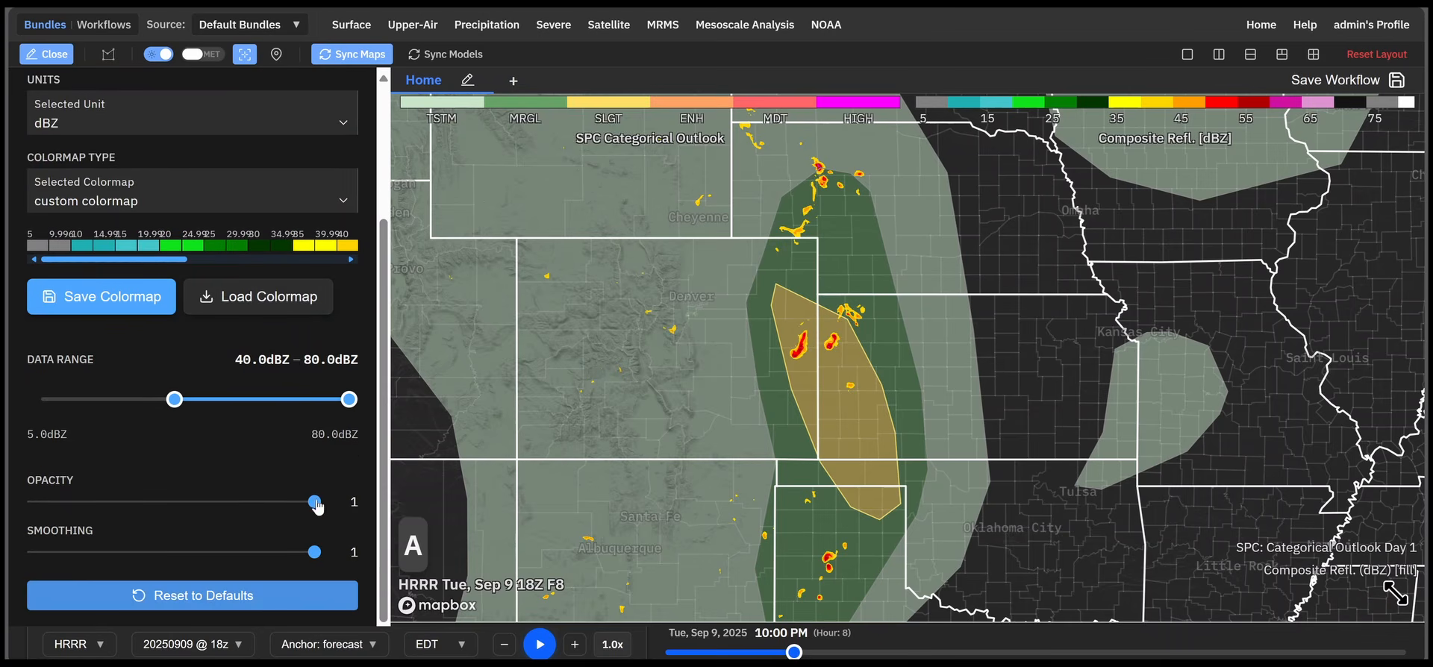
Try out the fill's opacity and smoothing settings, and return both to 1.
drag(314, 502, 33, 502)
drag(334, 504, 394, 506)
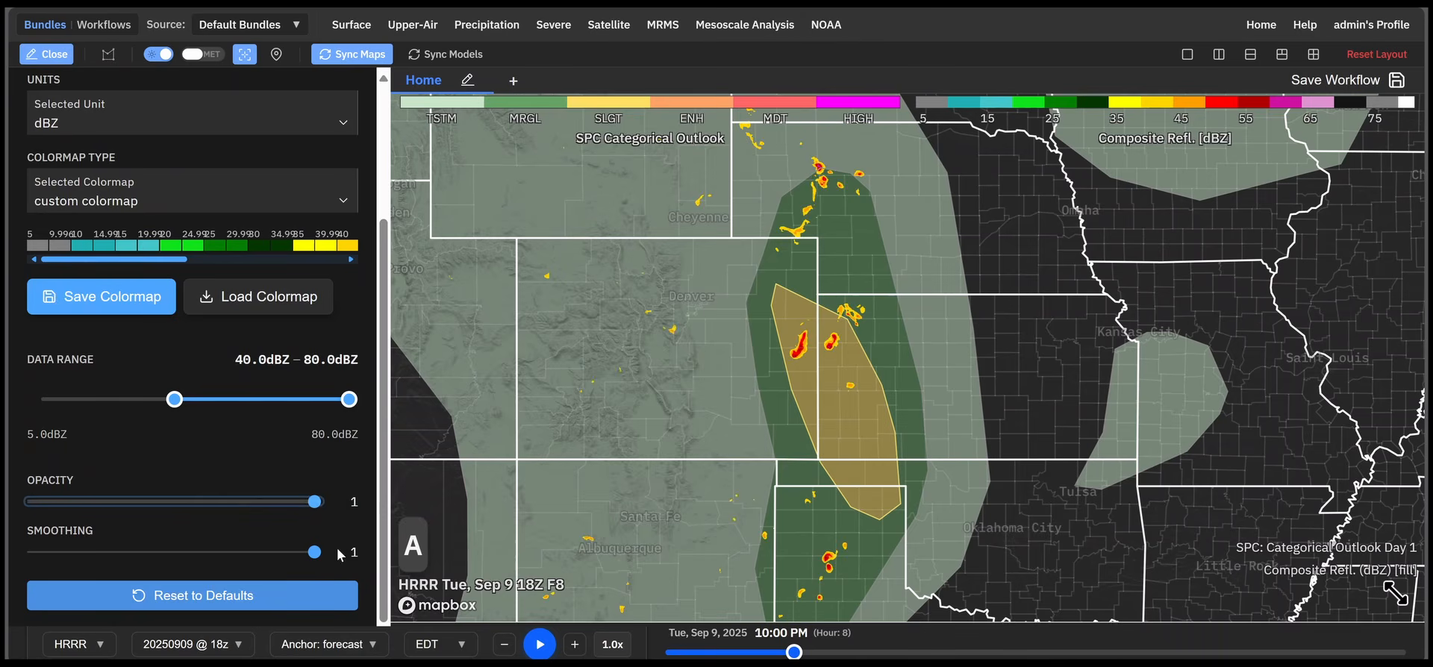
mouse_move(314, 554)
mouse_down()
mouse_move(108, 556)
mouse_move(315, 554)
mouse_up()
Enable point values for Composite Reflectivity, review their display options, and return to the bundle's layer list.
scroll(230, 424, up, 3)
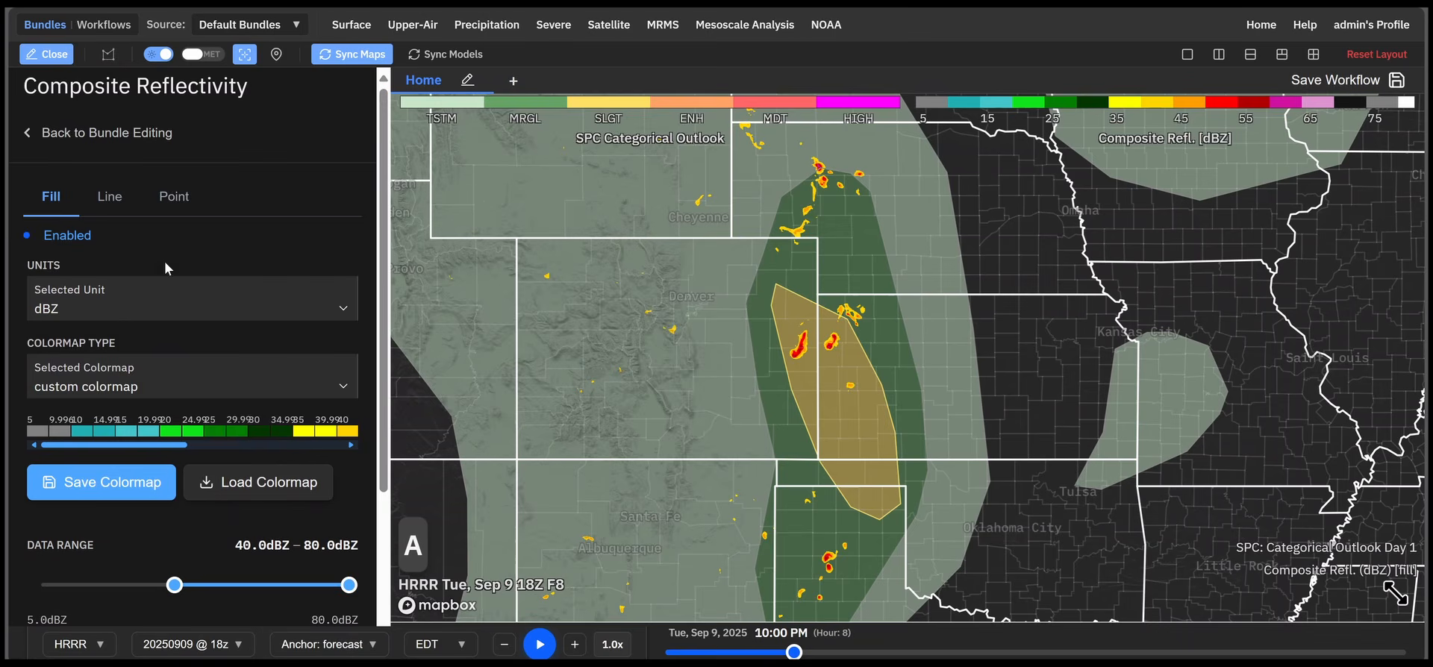
click(181, 198)
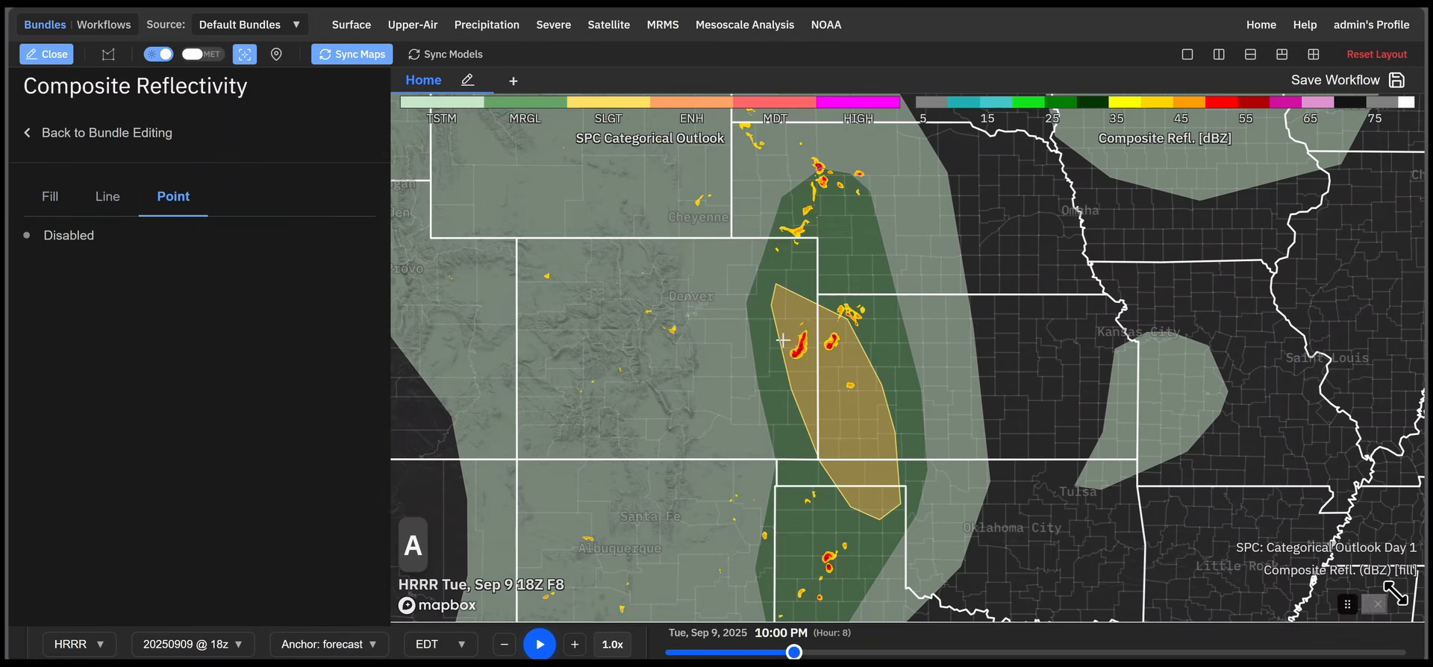
click(66, 236)
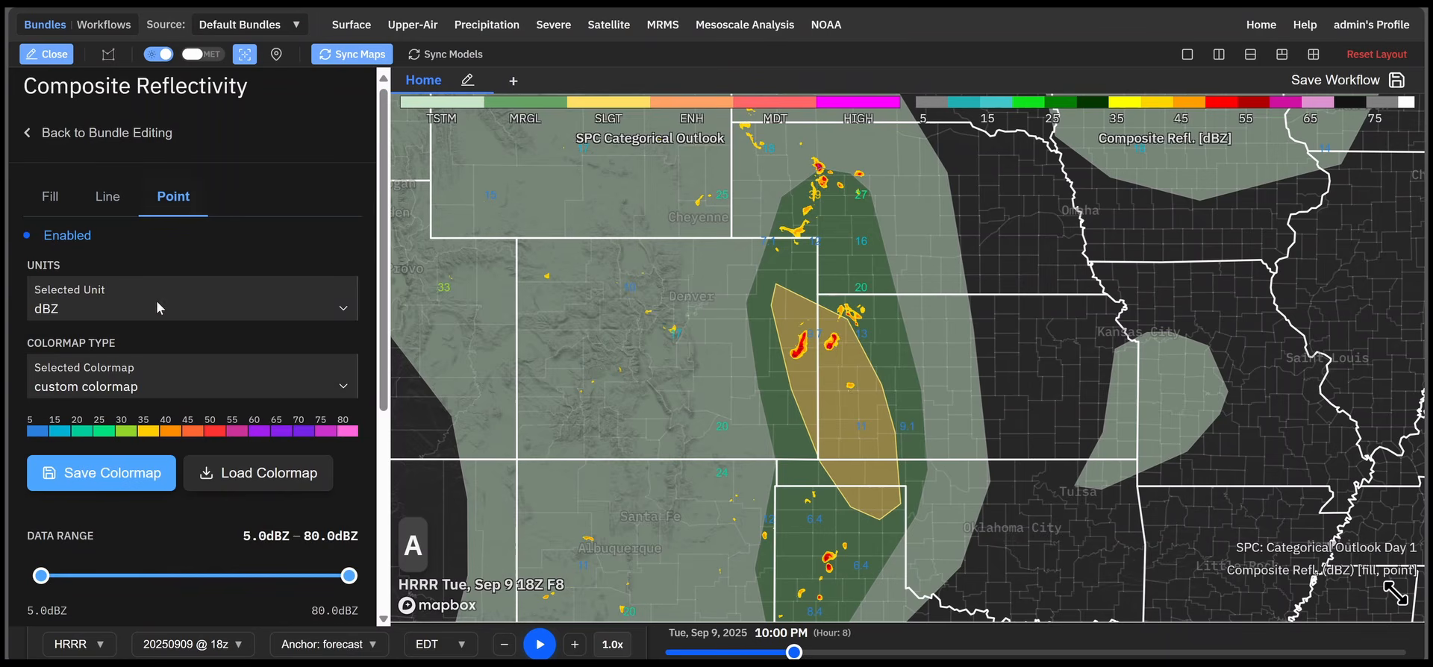
scroll(145, 402, down, 3)
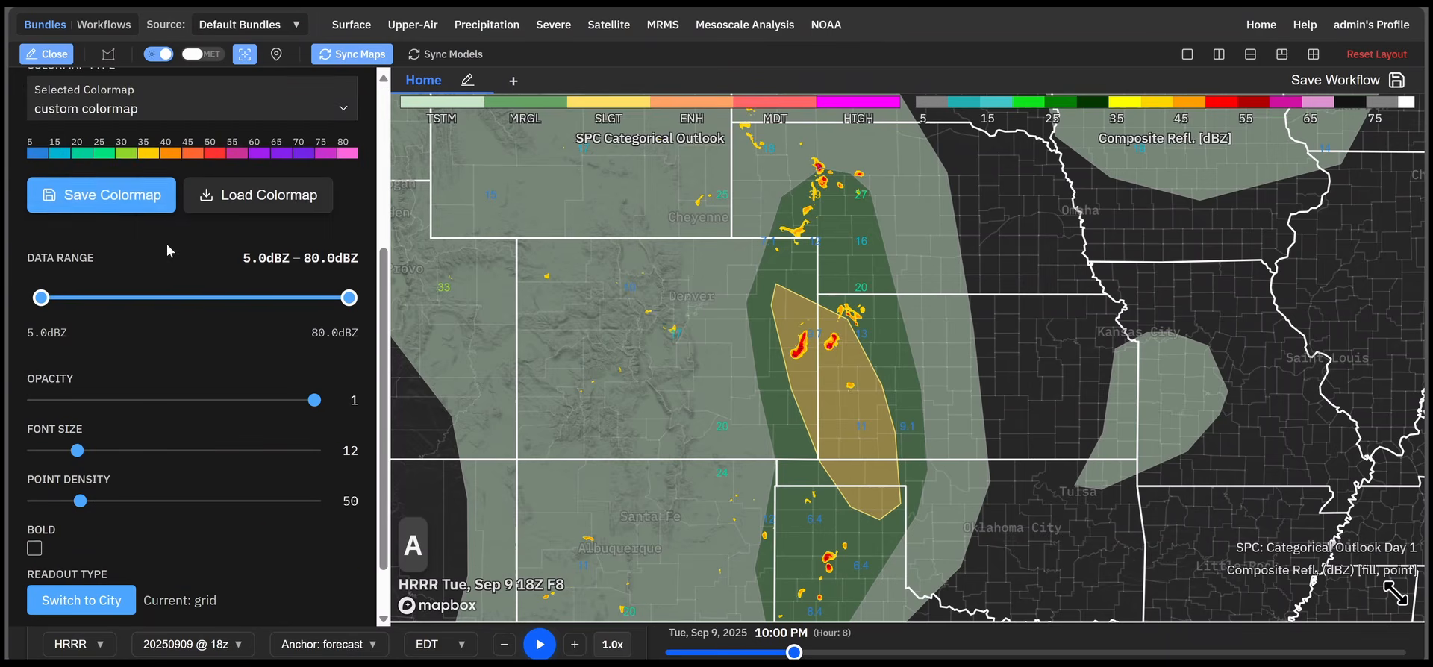
scroll(169, 251, up, 3)
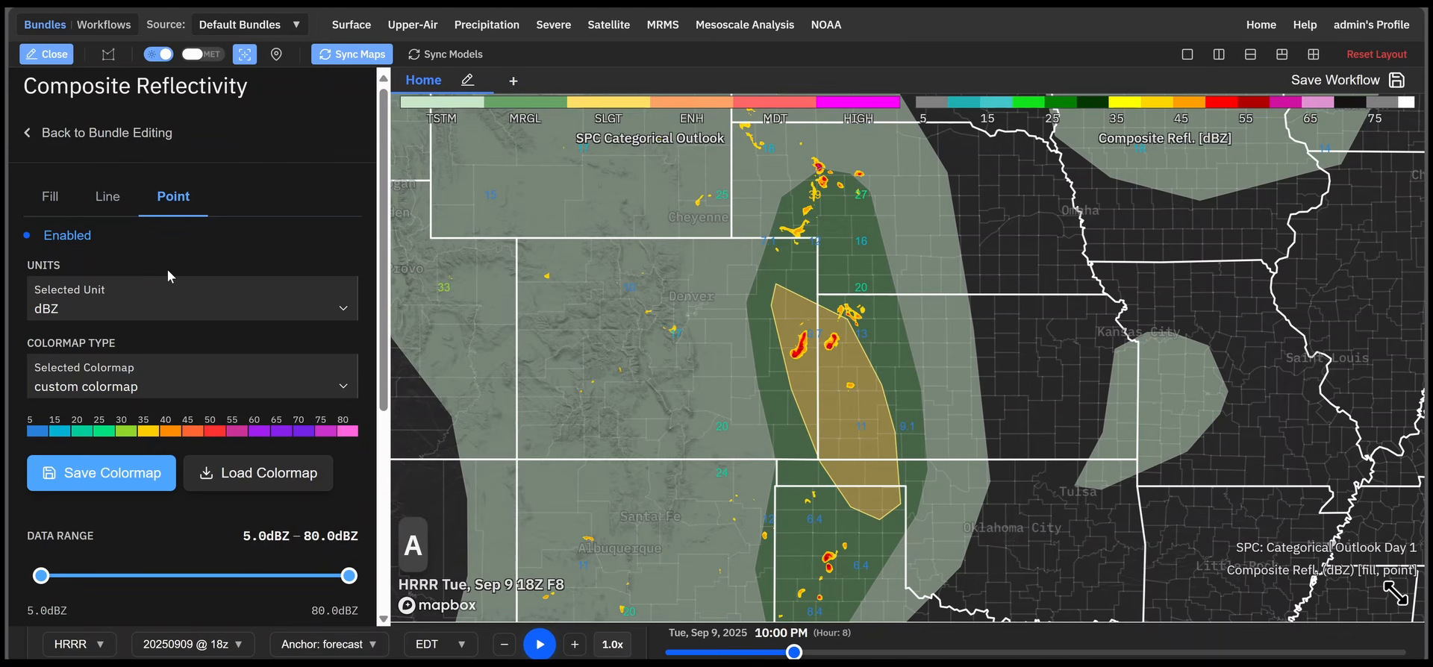
click(126, 132)
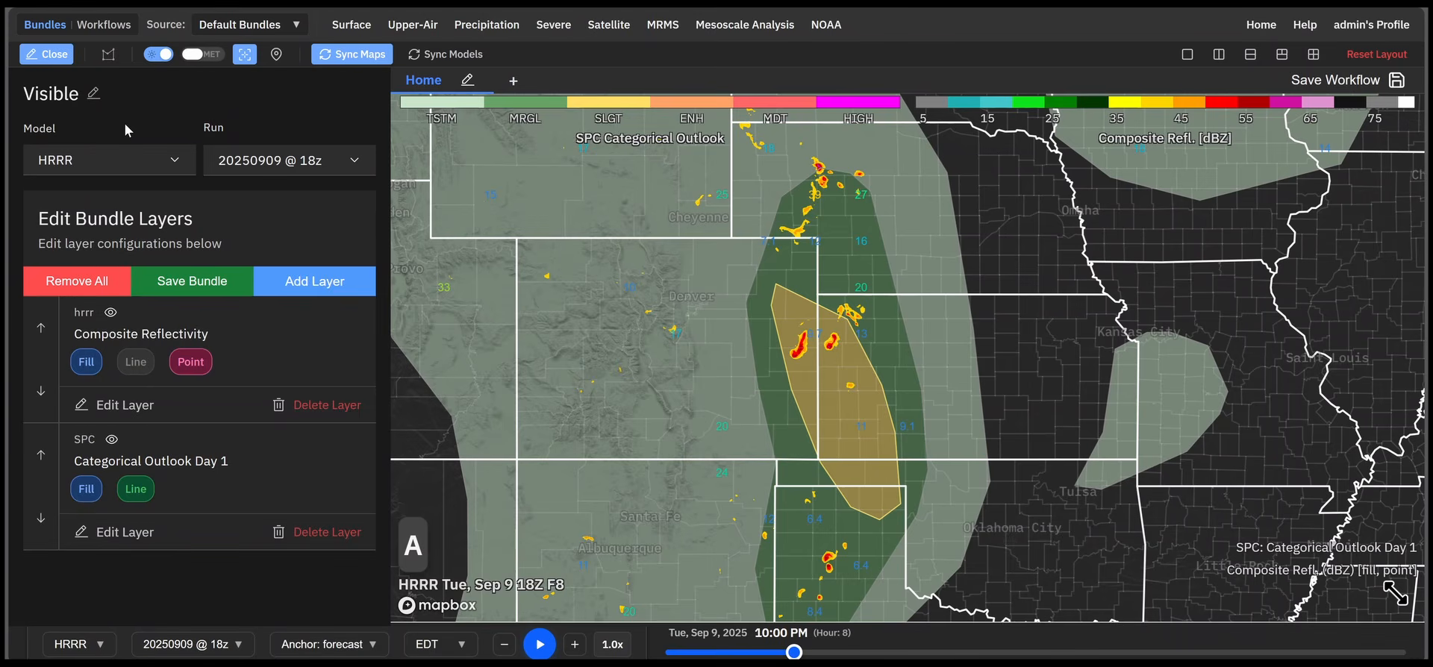
Check the bundle's save properties without uploading it, and switch the bundle source to My Bundles.
click(196, 280)
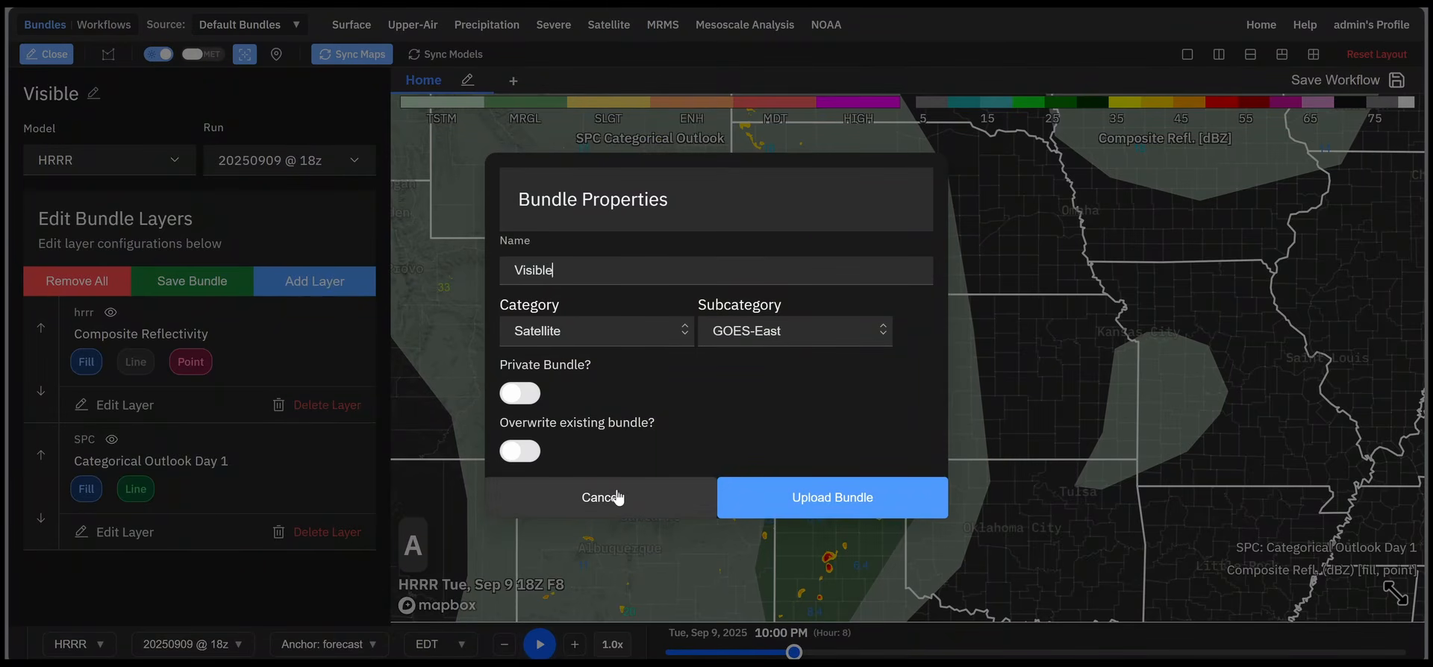
click(617, 497)
click(272, 25)
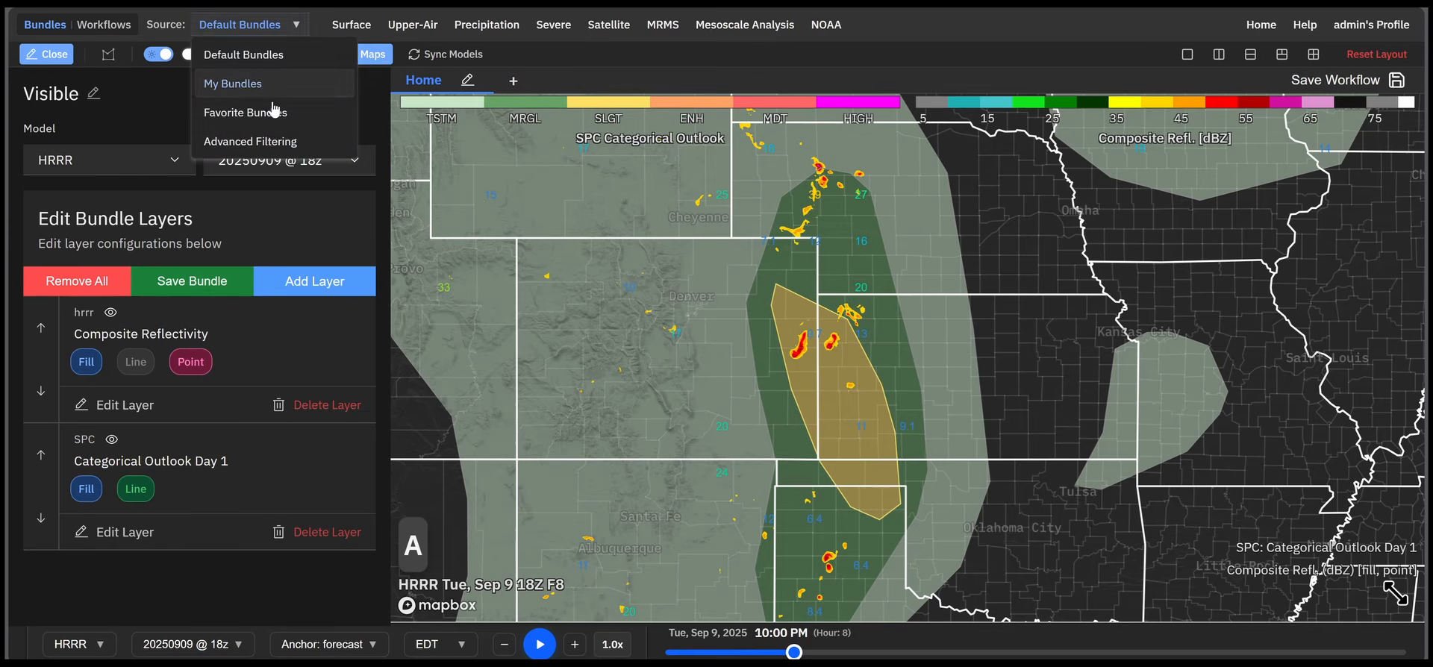
click(238, 84)
click(254, 25)
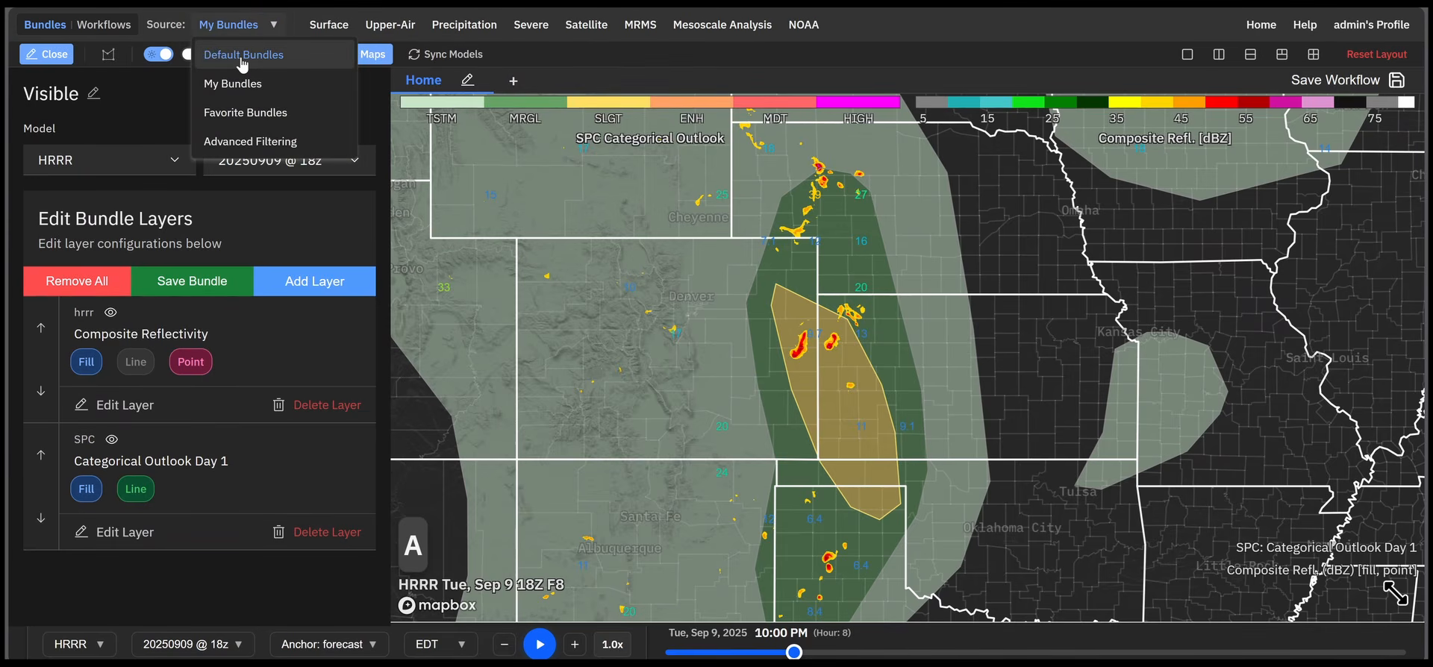
mouse_move(616, 34)
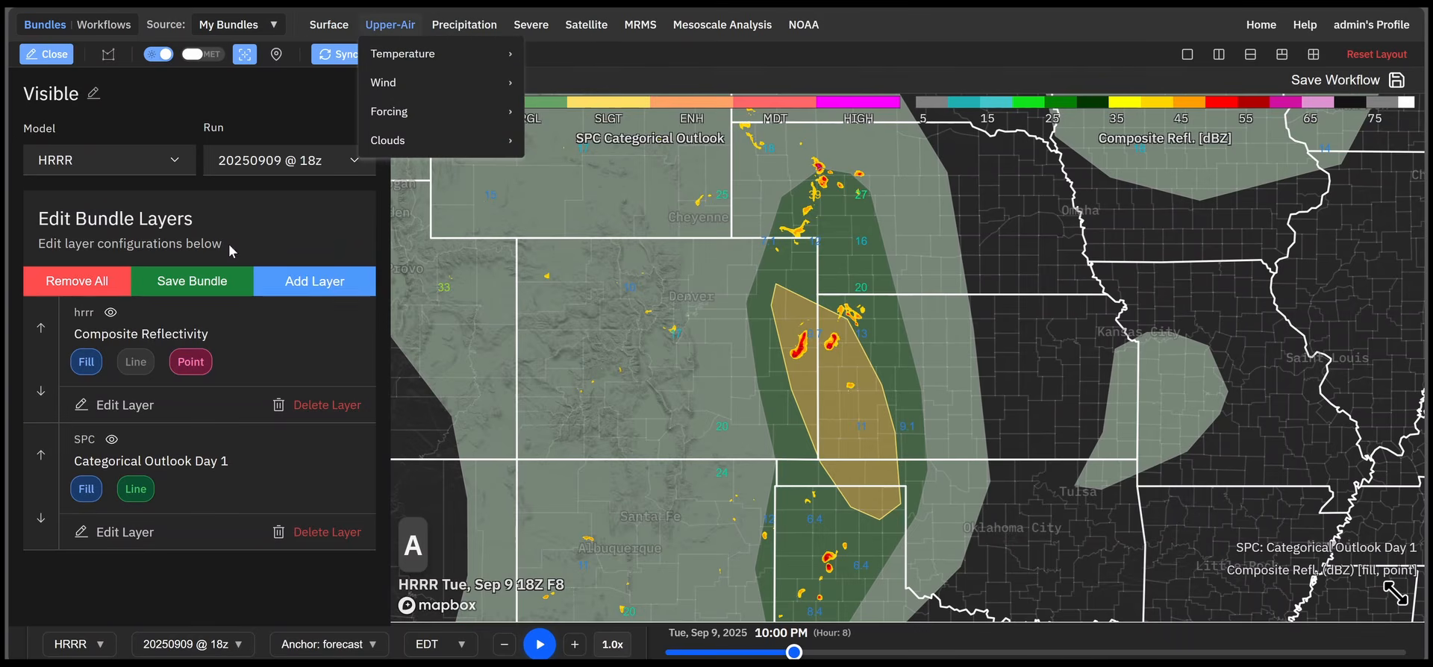
Review the name, category, privacy and overwrite options for saving the Visible bundle, and cancel the upload.
click(216, 279)
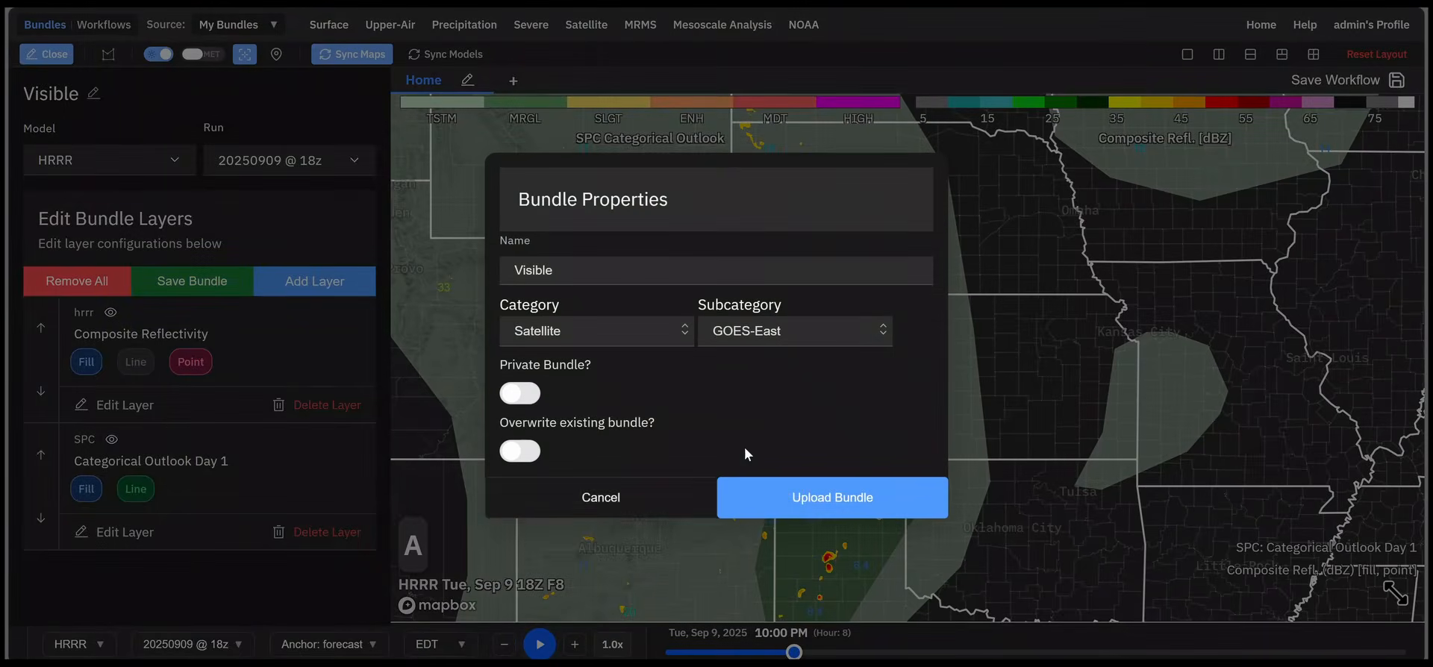
click(627, 500)
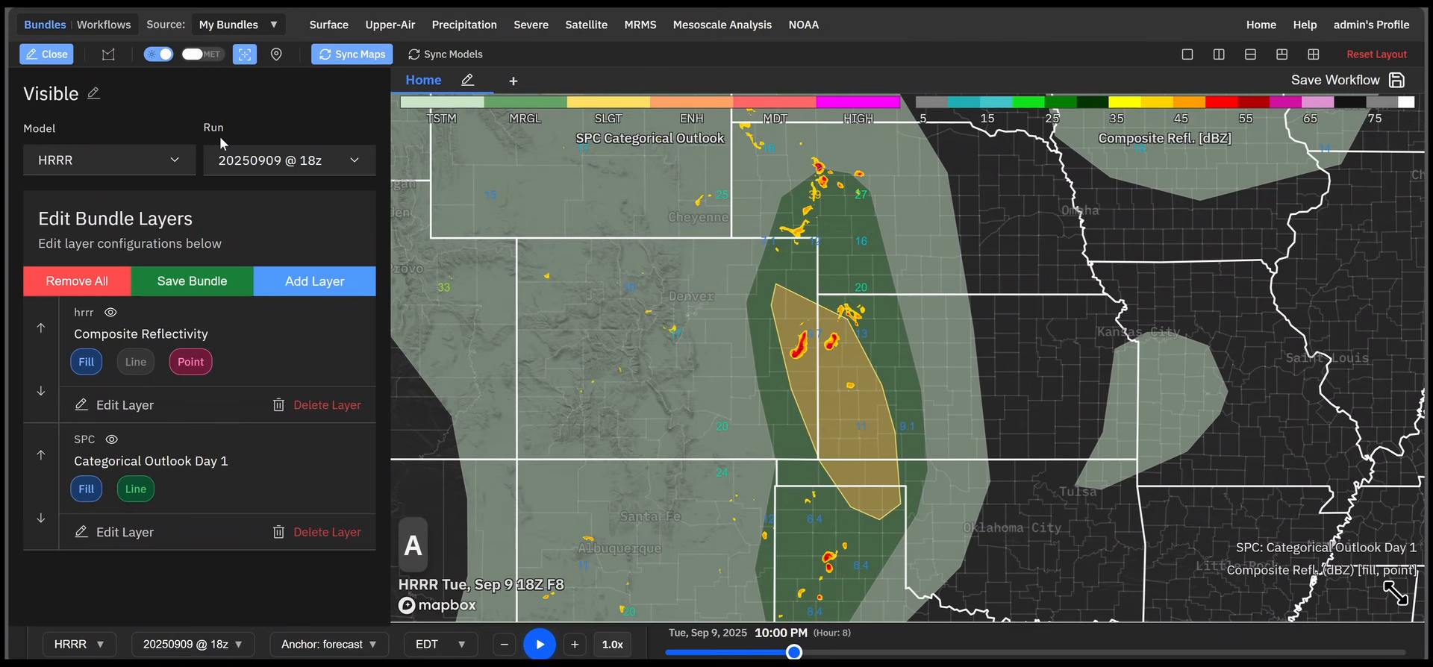
Close the bundle editor and open the map's drawing tools.
click(47, 54)
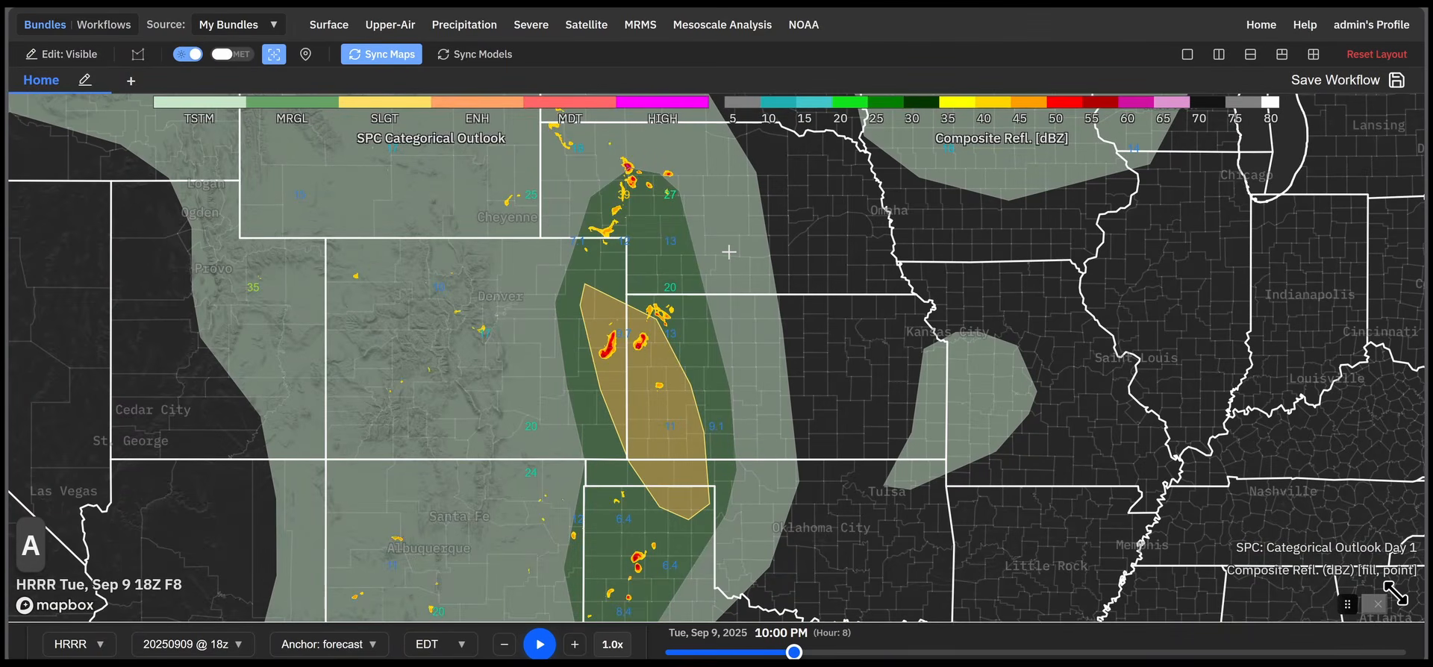
click(137, 53)
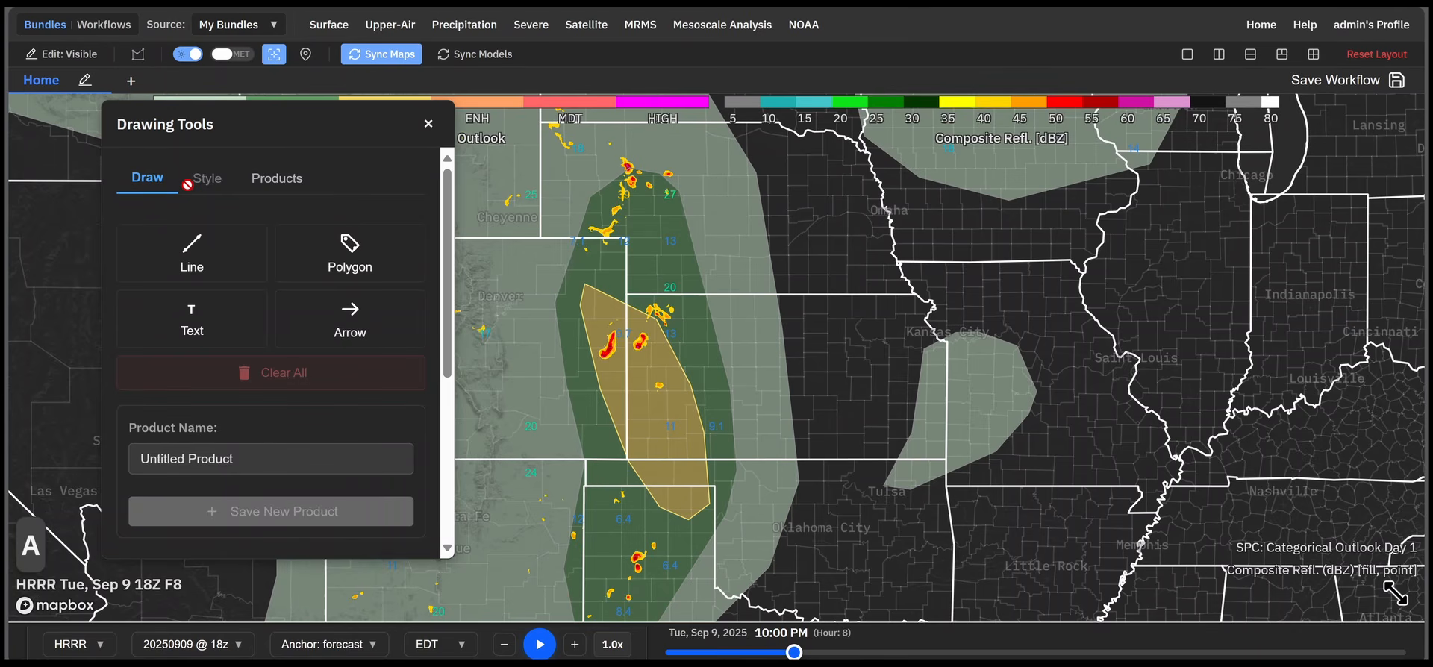
Close the drawing tools and inspect the storm area around the eastern Colorado border on the map.
click(428, 124)
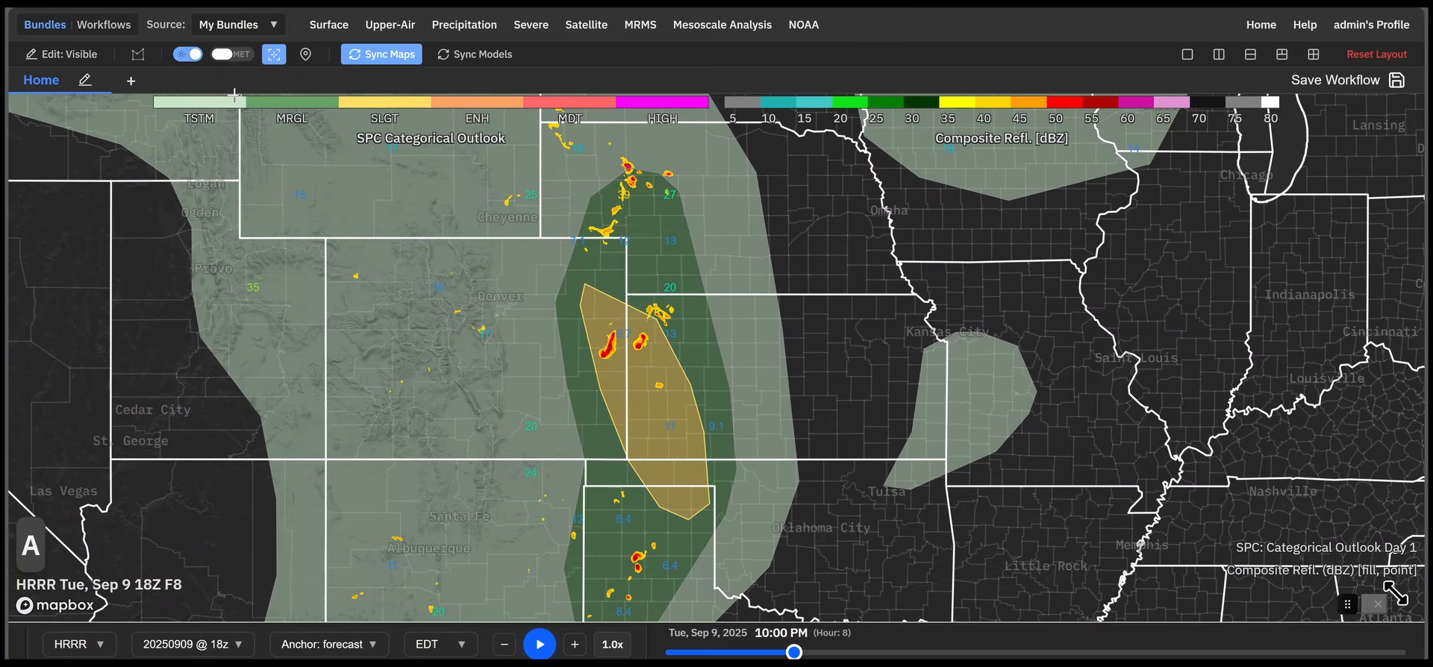
mouse_move(609, 228)
mouse_move(609, 349)
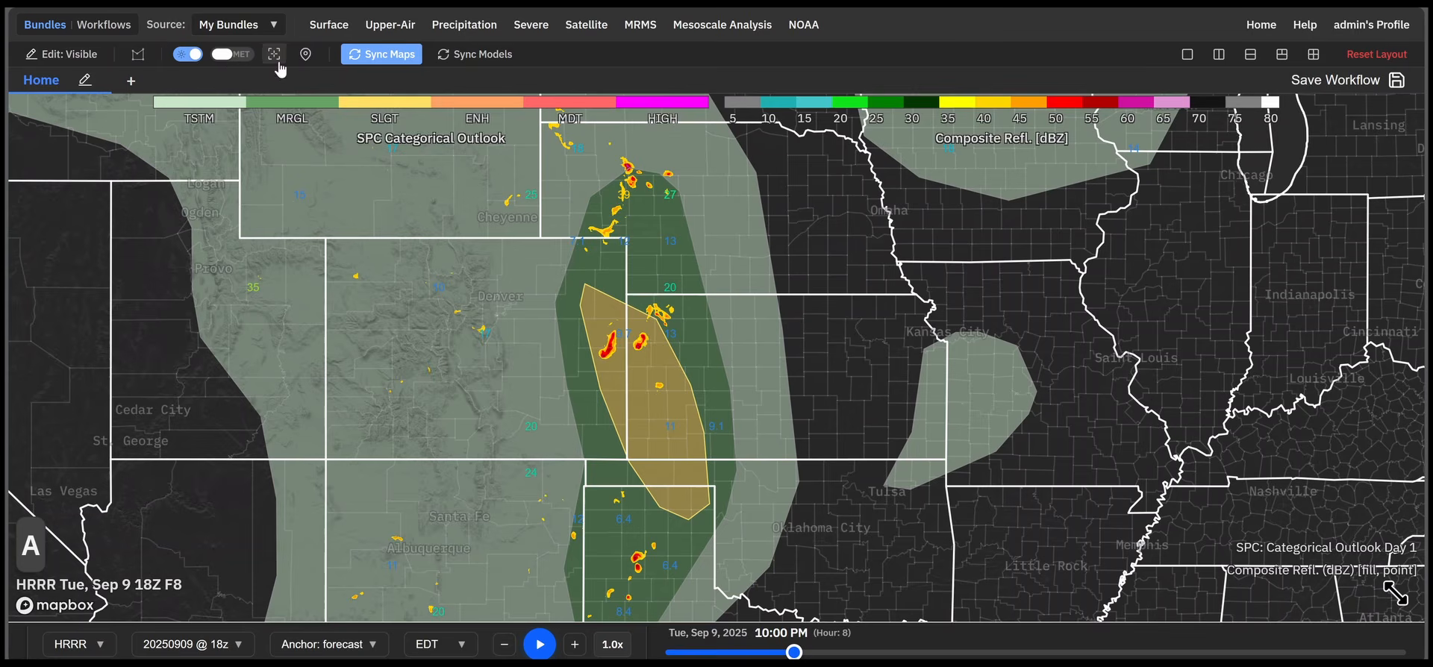
Enable name markers and bring the citi field marker on the East Coast into view on the map.
click(304, 57)
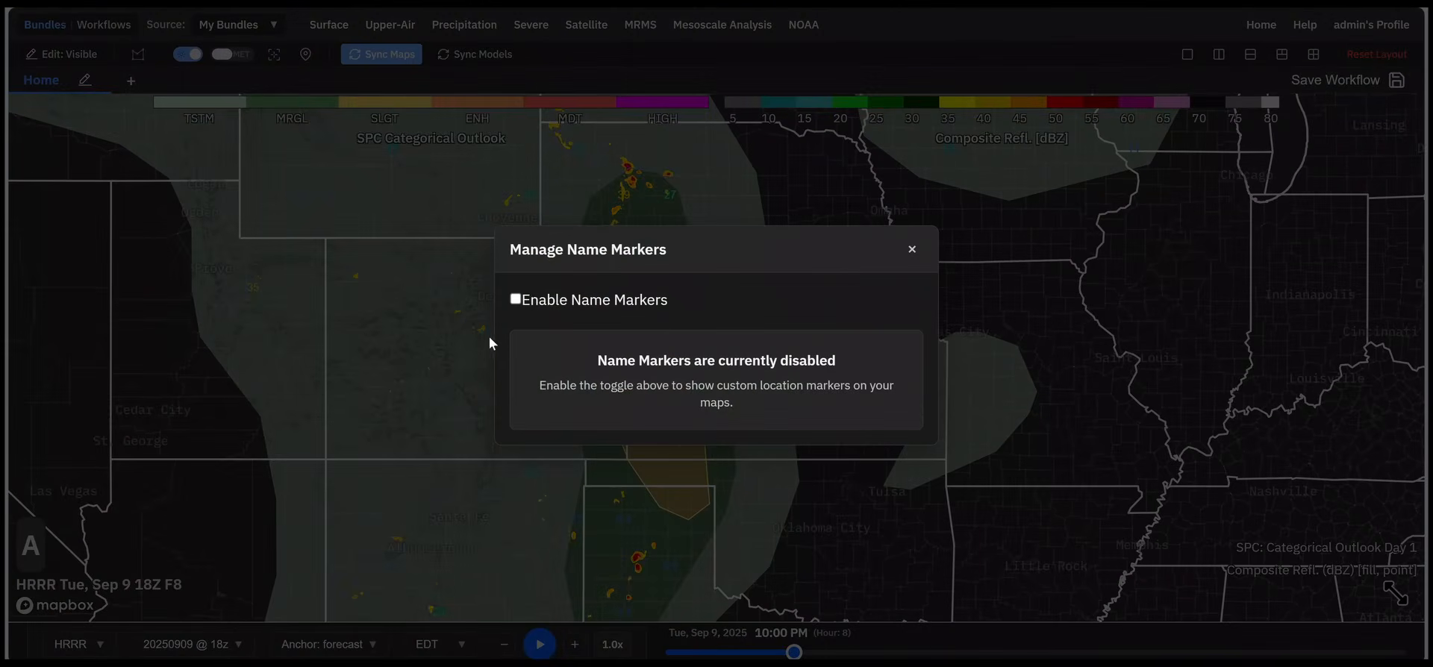
click(515, 300)
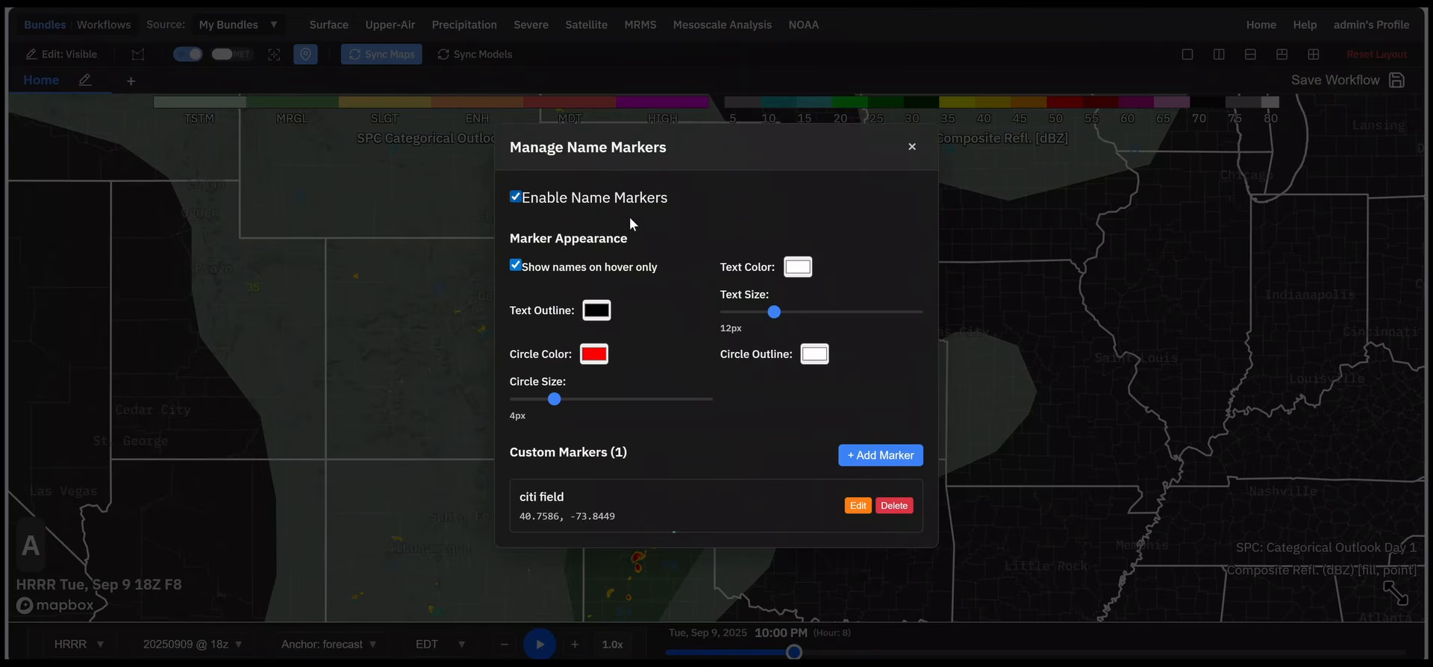
click(911, 146)
drag(691, 275, 519, 280)
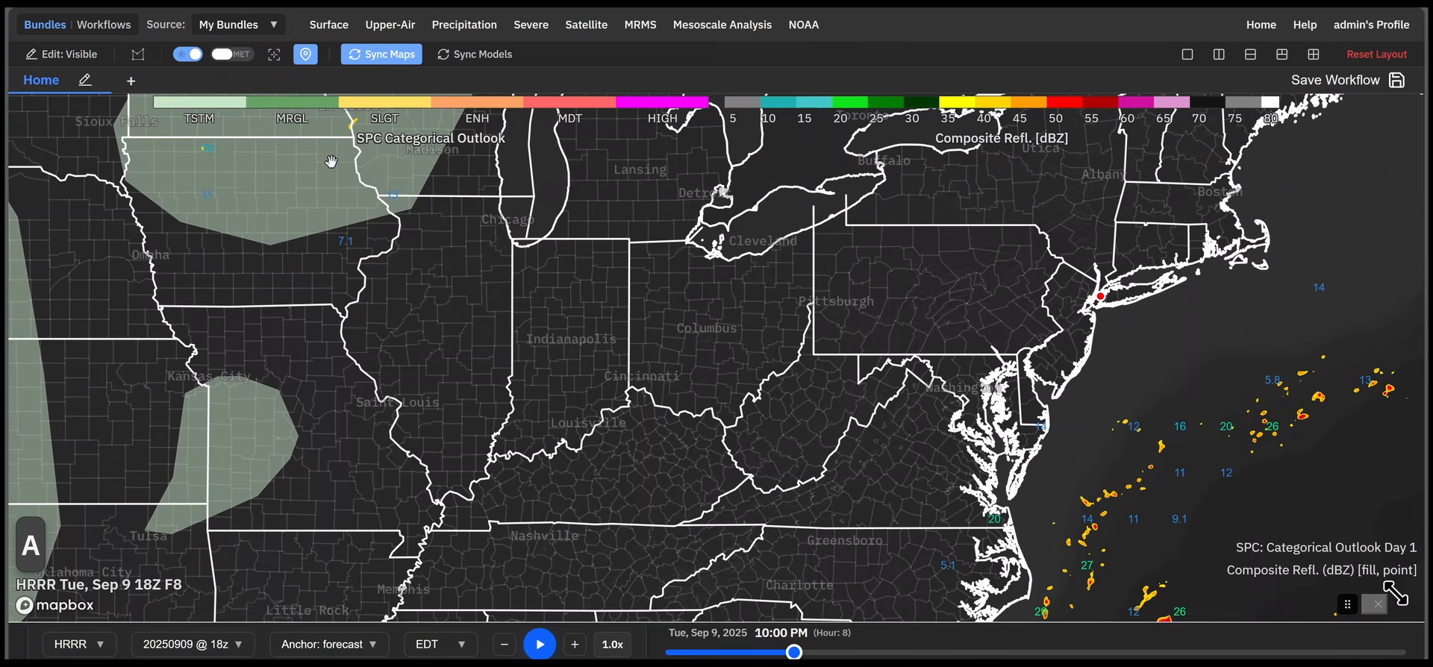
Split the board into two side-by-side maps, shrinking the second map to half height and restoring it to full height.
click(1221, 62)
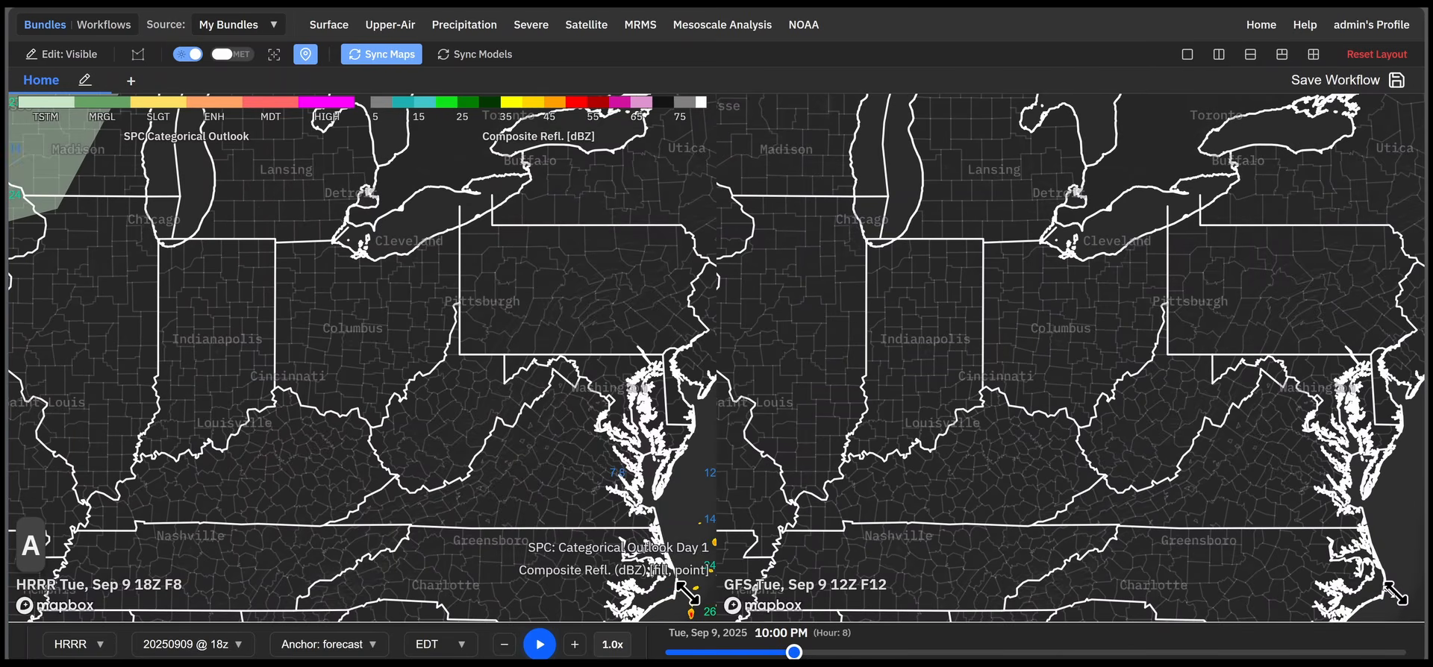
drag(1396, 596, 1394, 336)
mouse_move(851, 403)
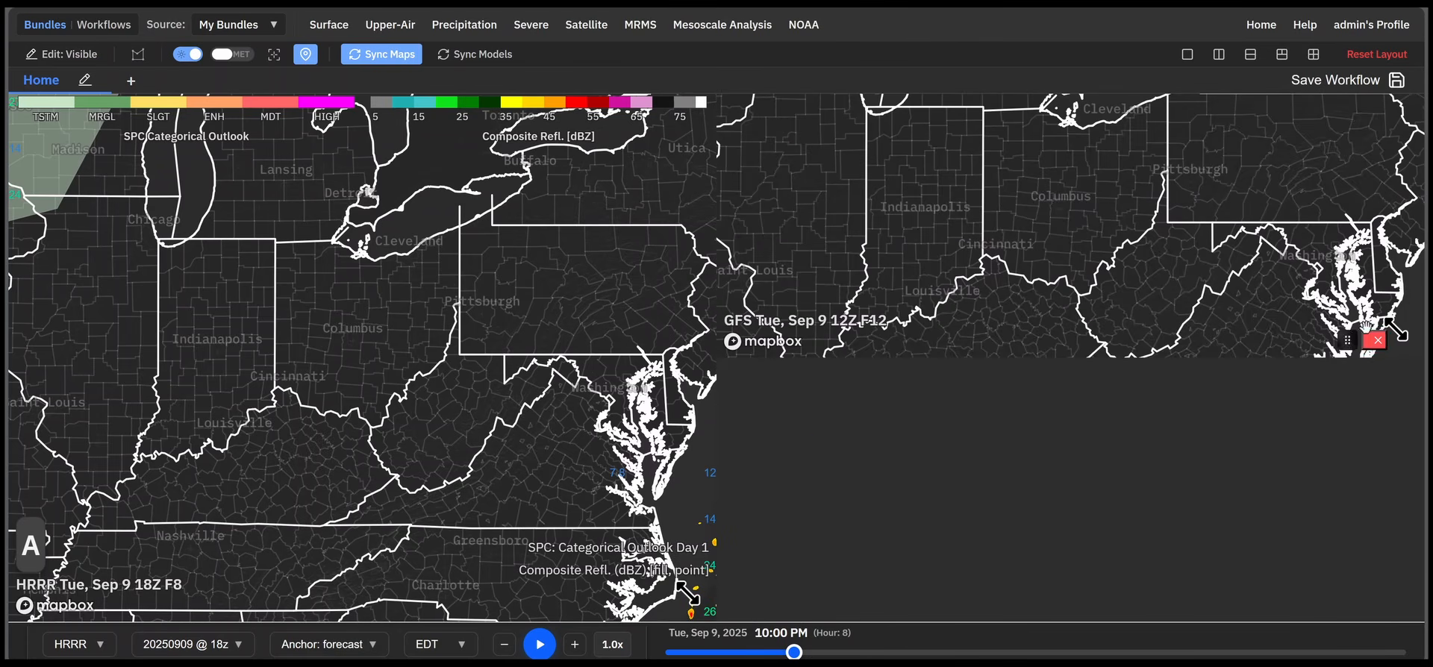
drag(1402, 330, 1415, 593)
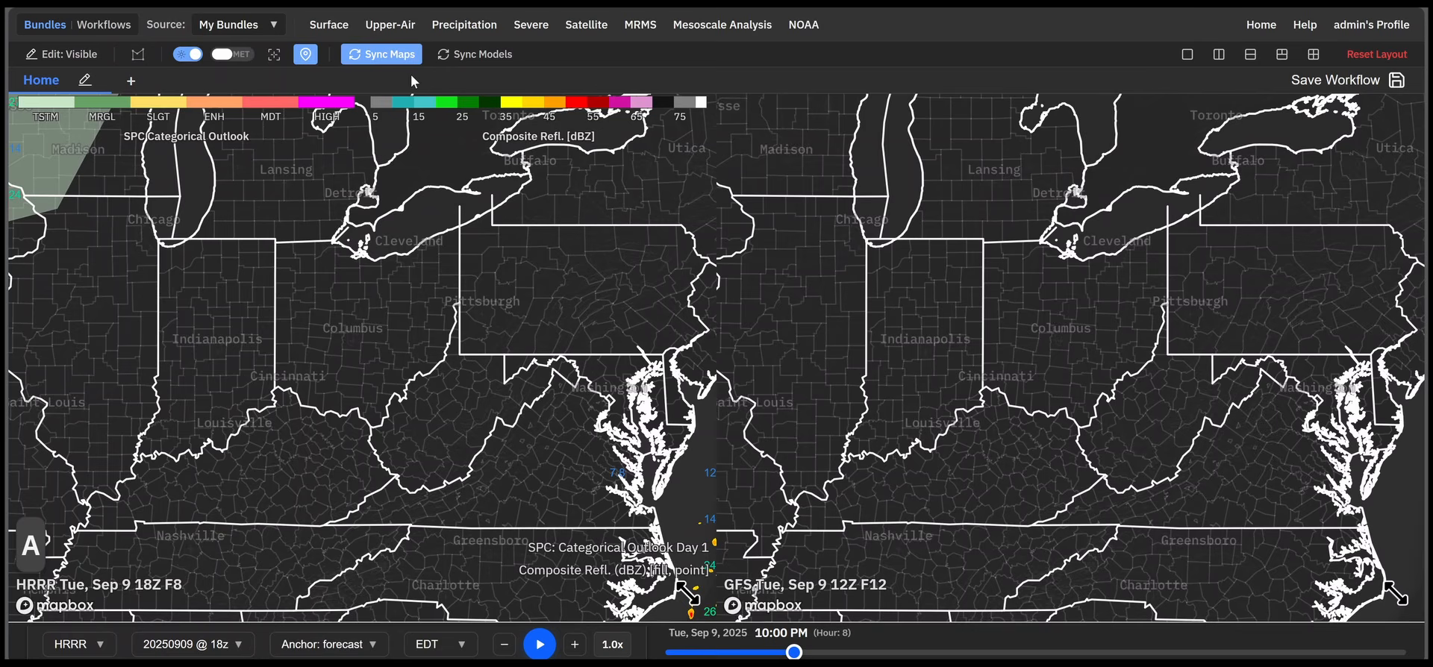
Compare synced and independent map movement by zooming out only the first map with map syncing off, and re-enable syncing to move both together.
drag(397, 332, 682, 353)
drag(254, 378, 640, 333)
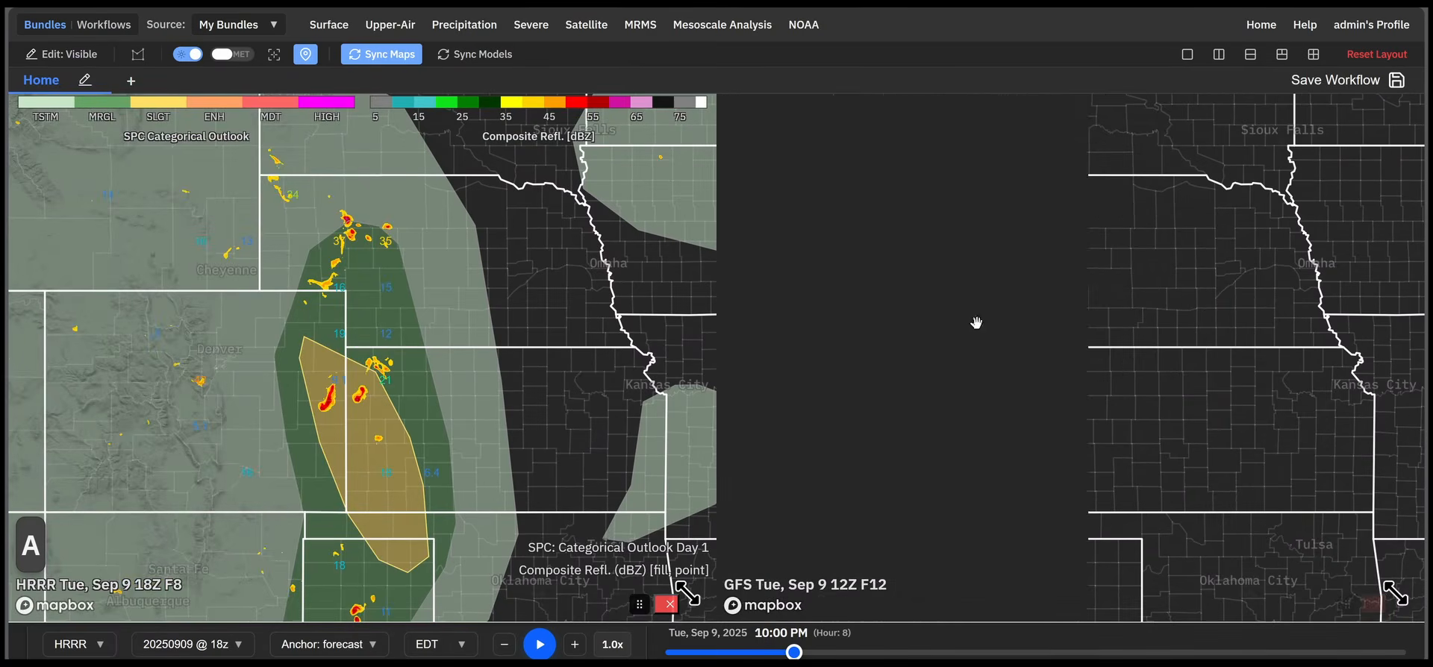
drag(507, 272, 381, 290)
click(395, 55)
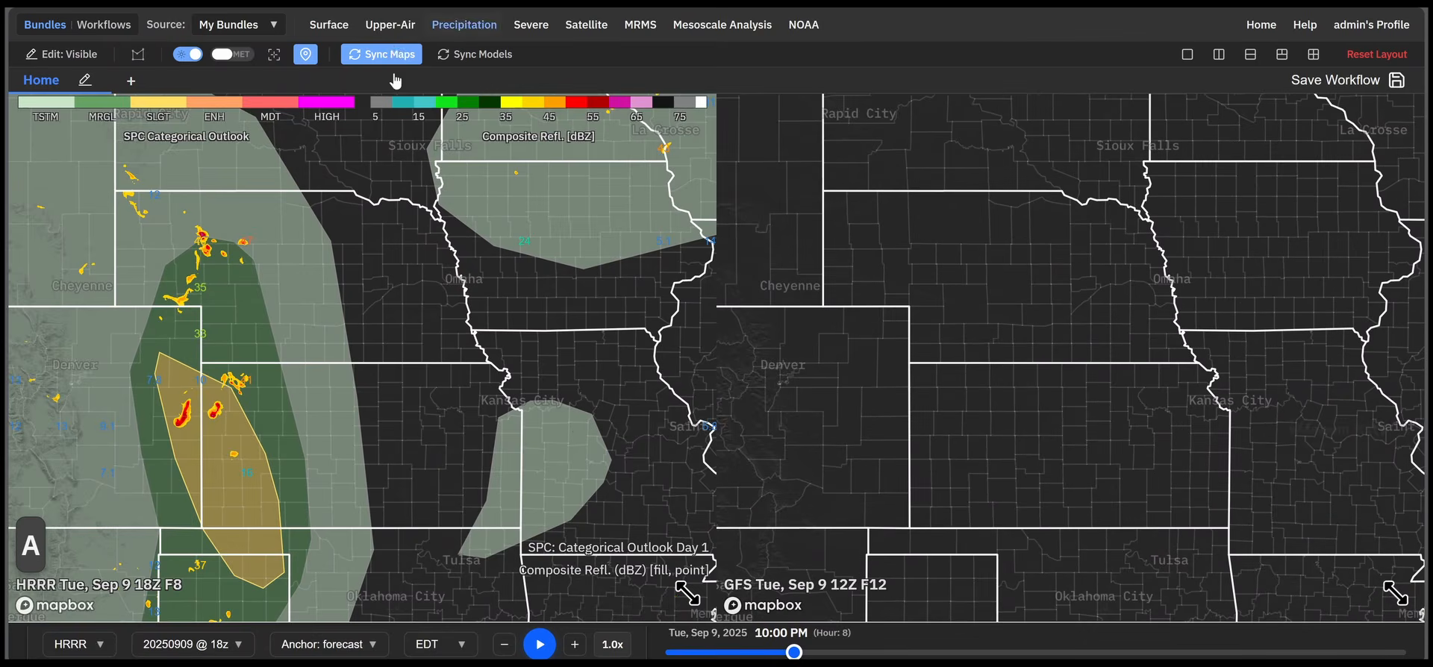
scroll(404, 283, down, 5)
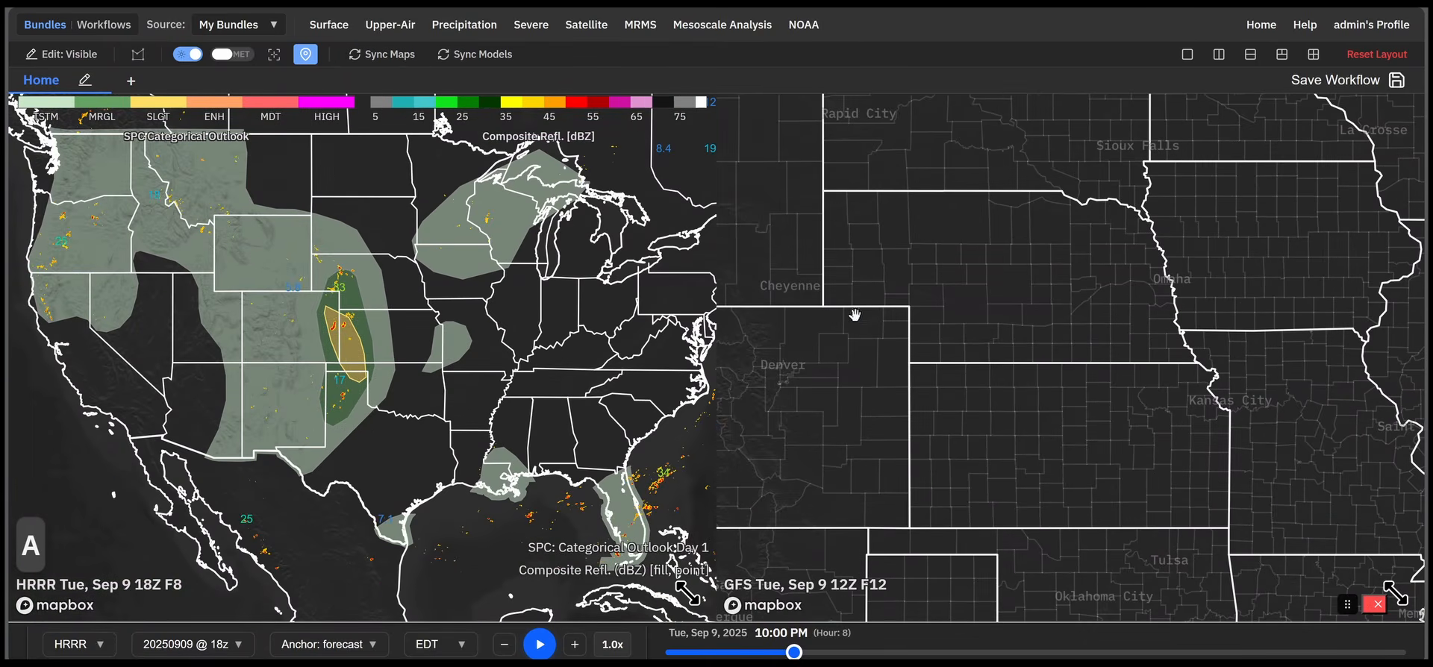
click(384, 55)
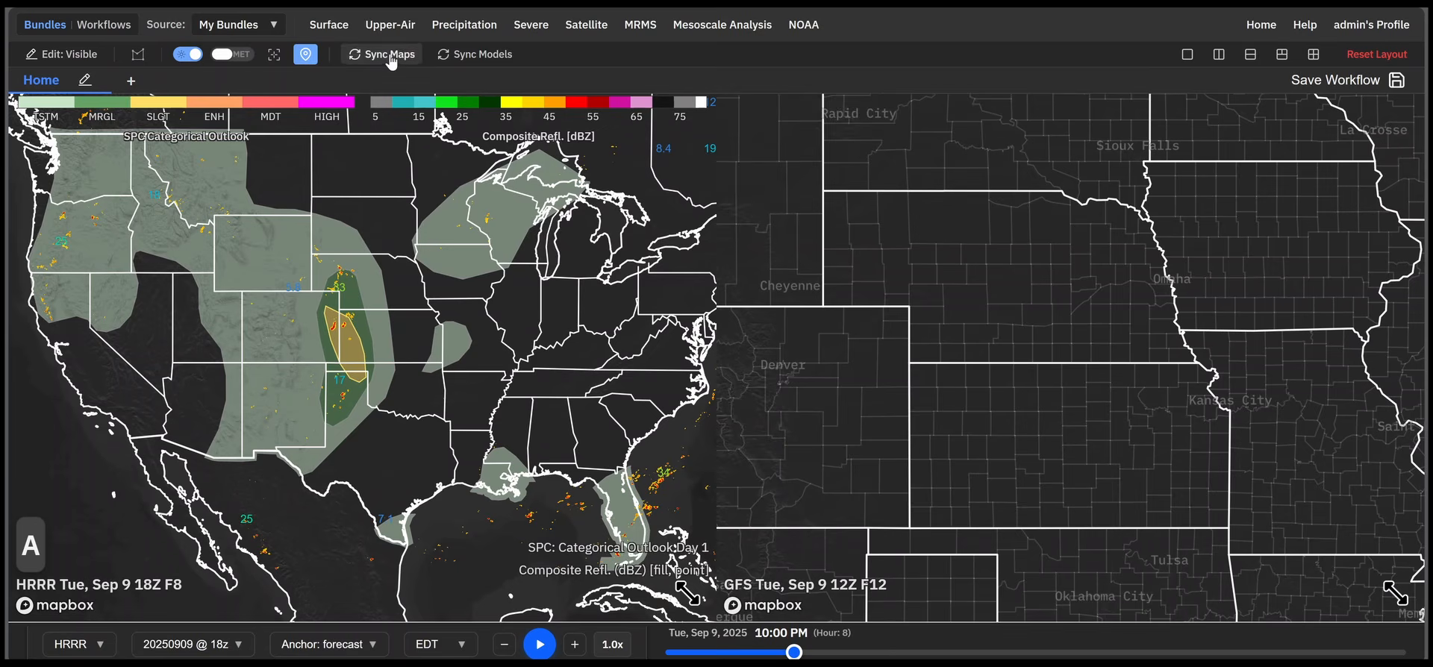
drag(504, 347, 447, 336)
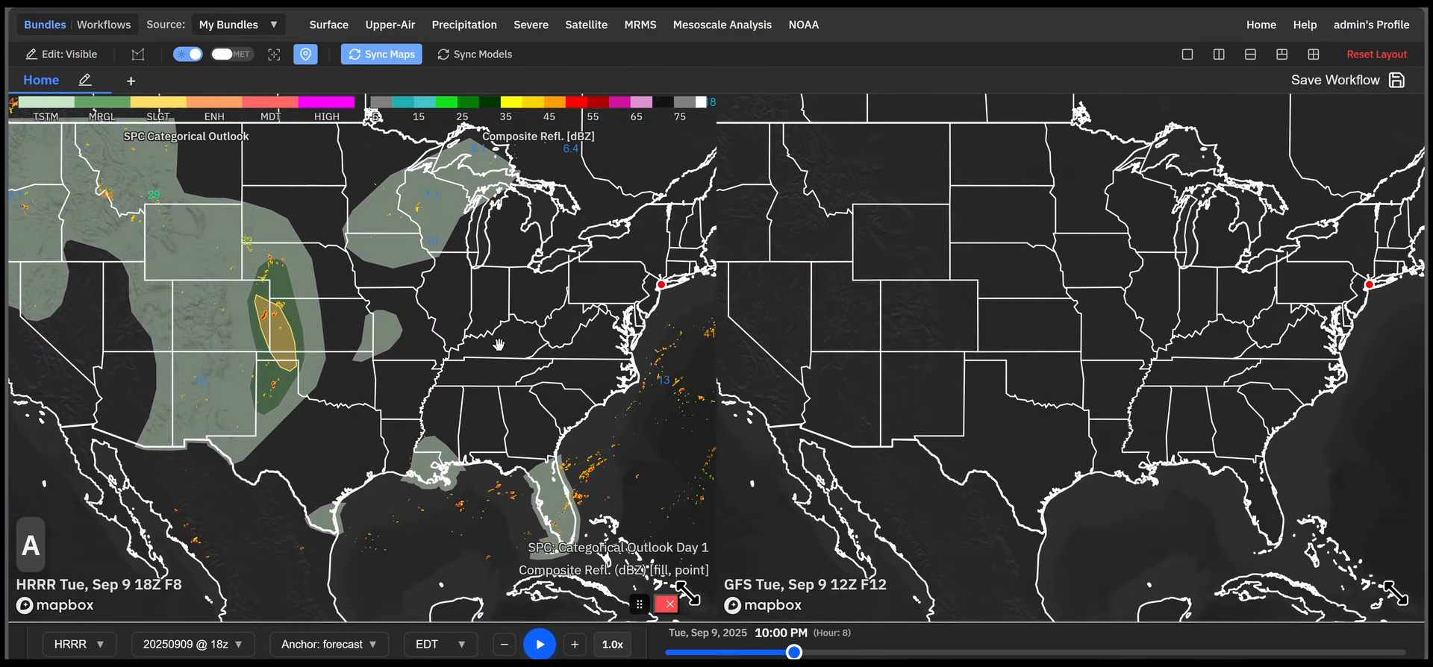
Enable model syncing so both maps use HRRR, and make the second map the active one.
click(463, 60)
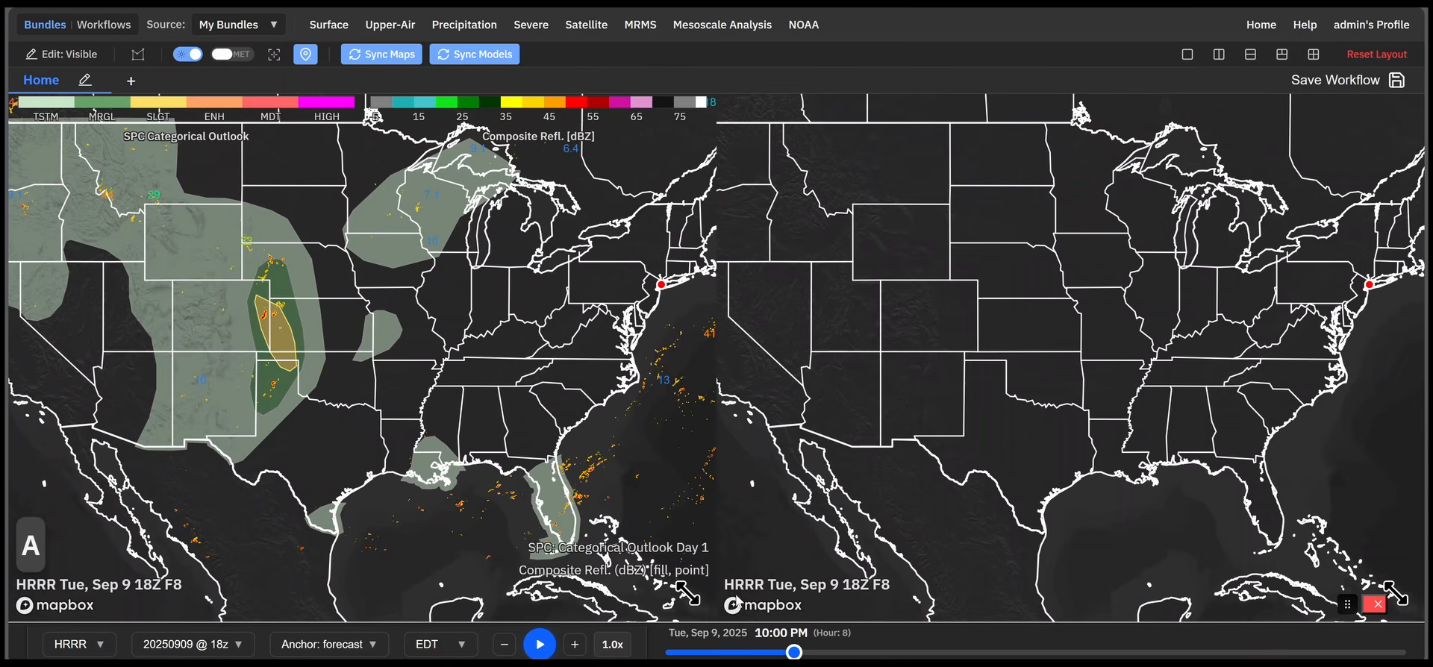
drag(725, 585, 890, 583)
click(928, 494)
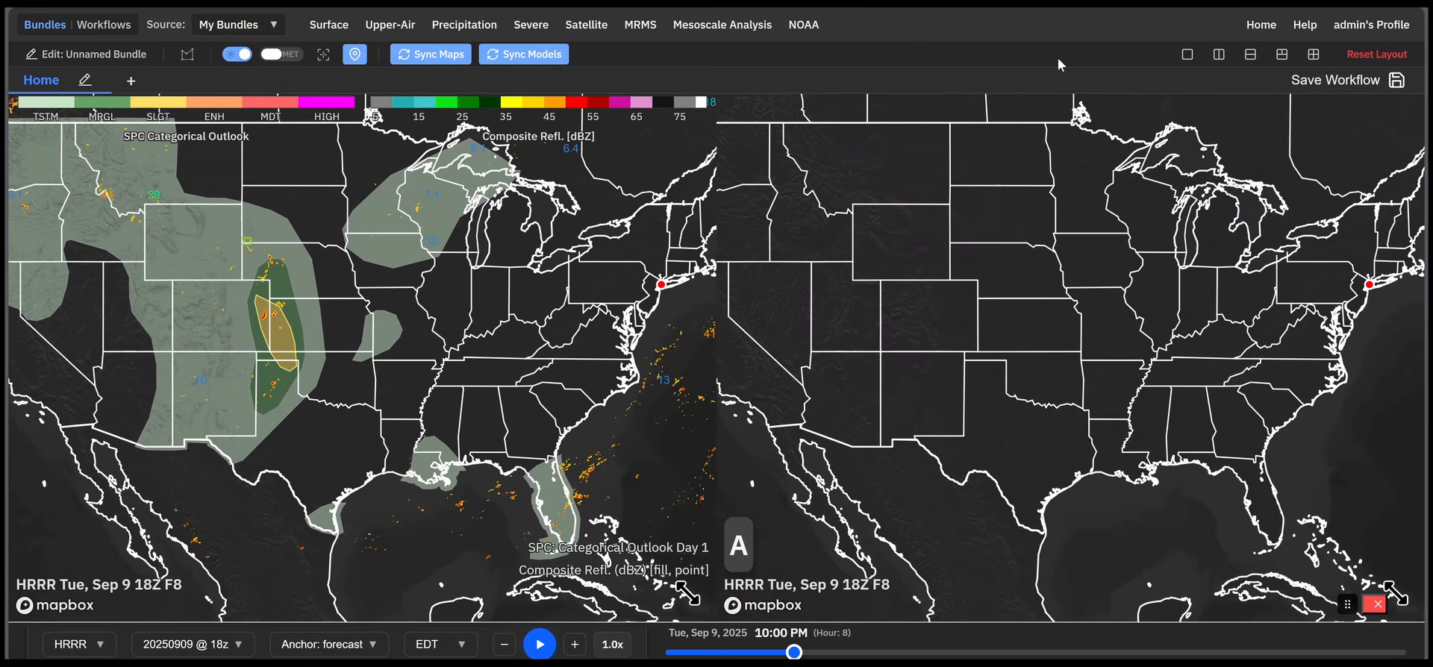
Check the second map's bundle editor, close it, and load the Surface Based CAPE bundle from the severe instability category into that map.
click(47, 55)
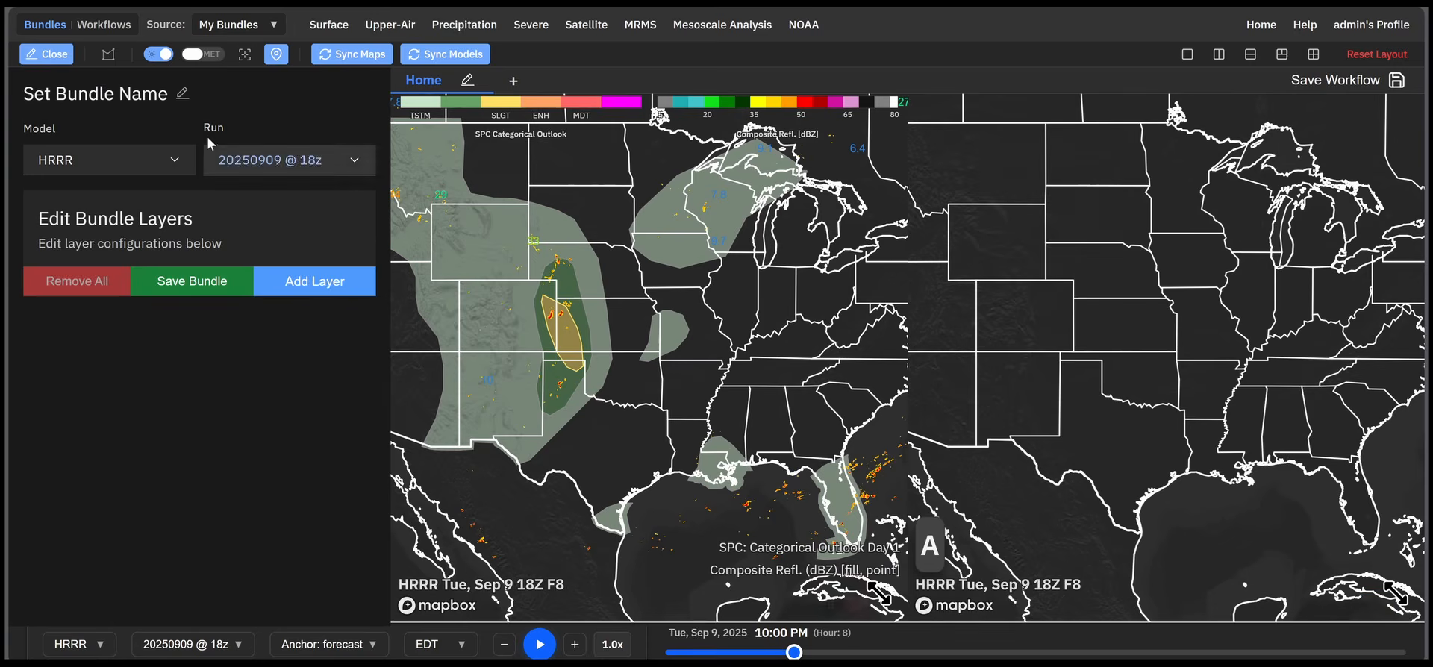
click(47, 54)
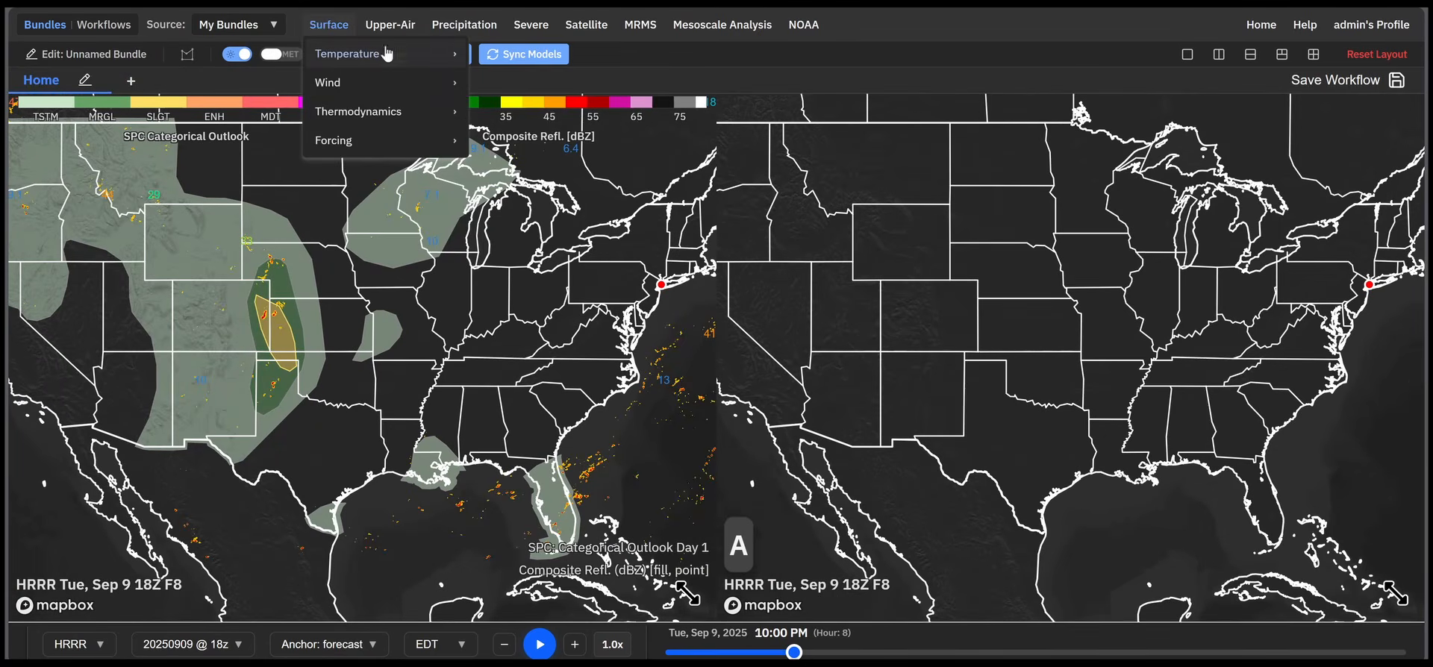
mouse_move(533, 26)
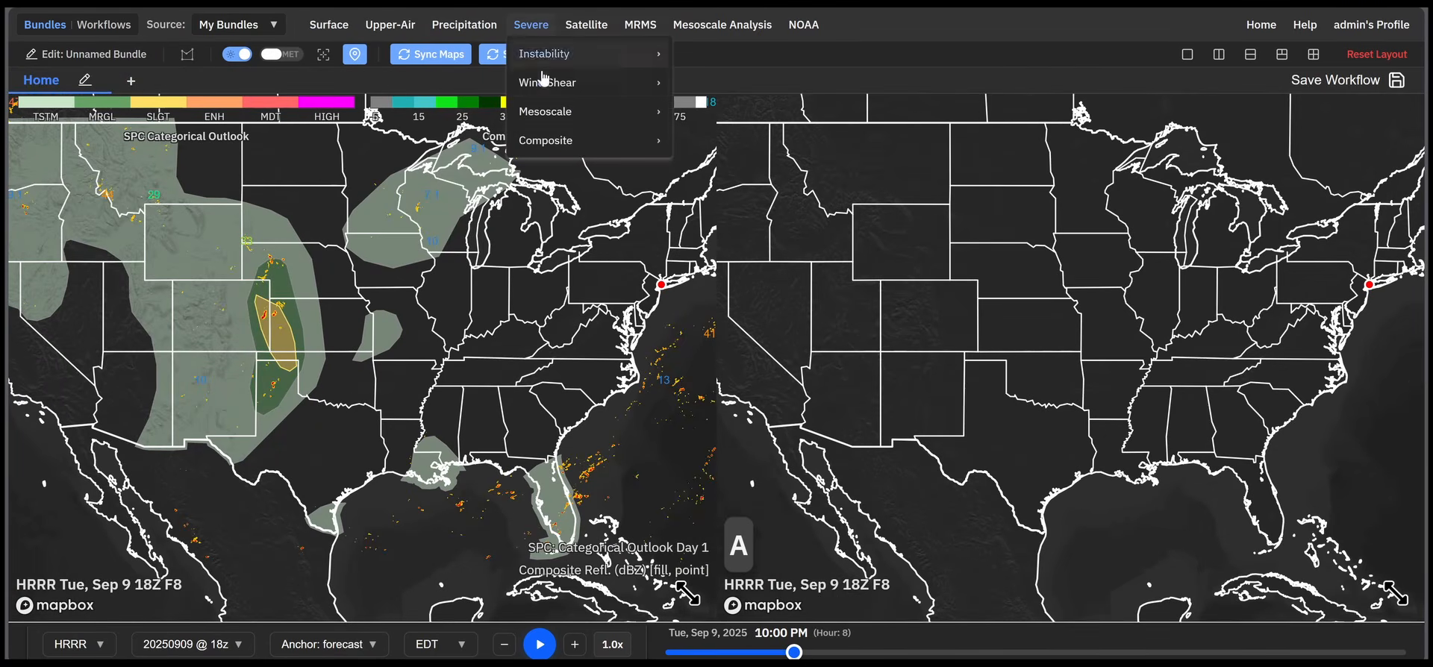
mouse_move(552, 112)
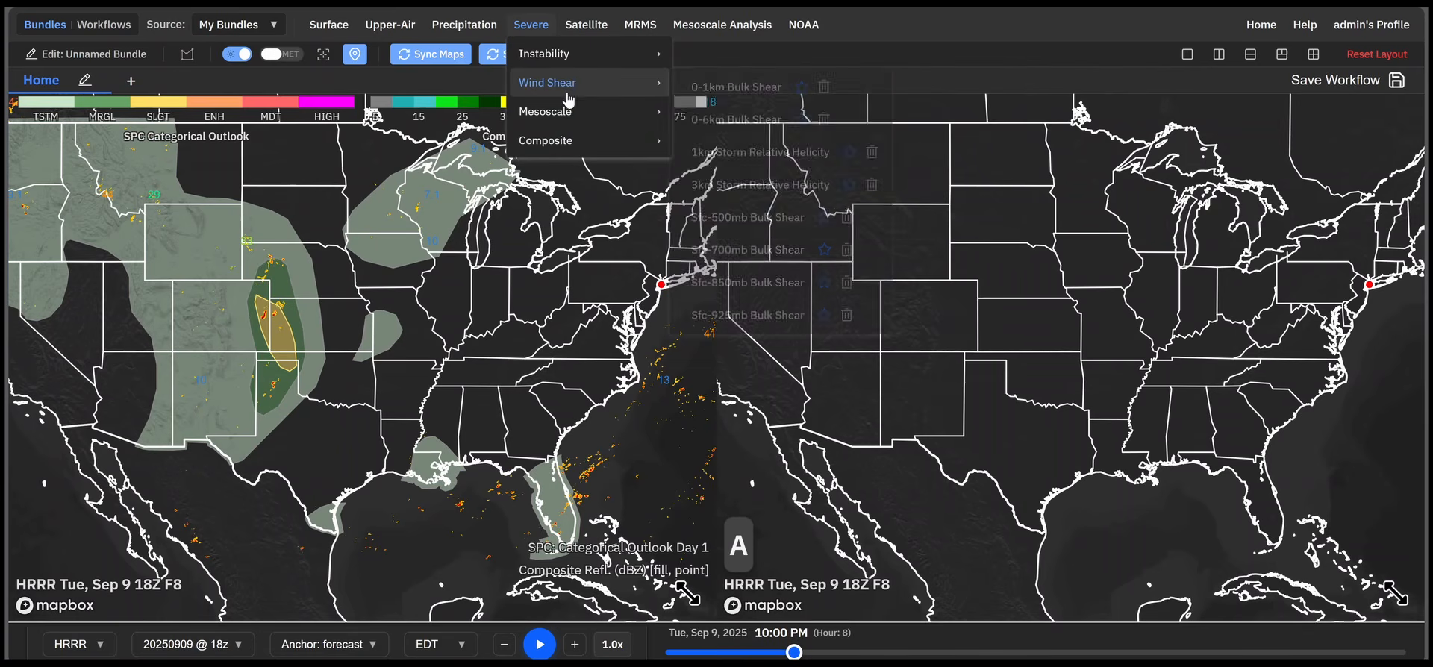
mouse_move(591, 63)
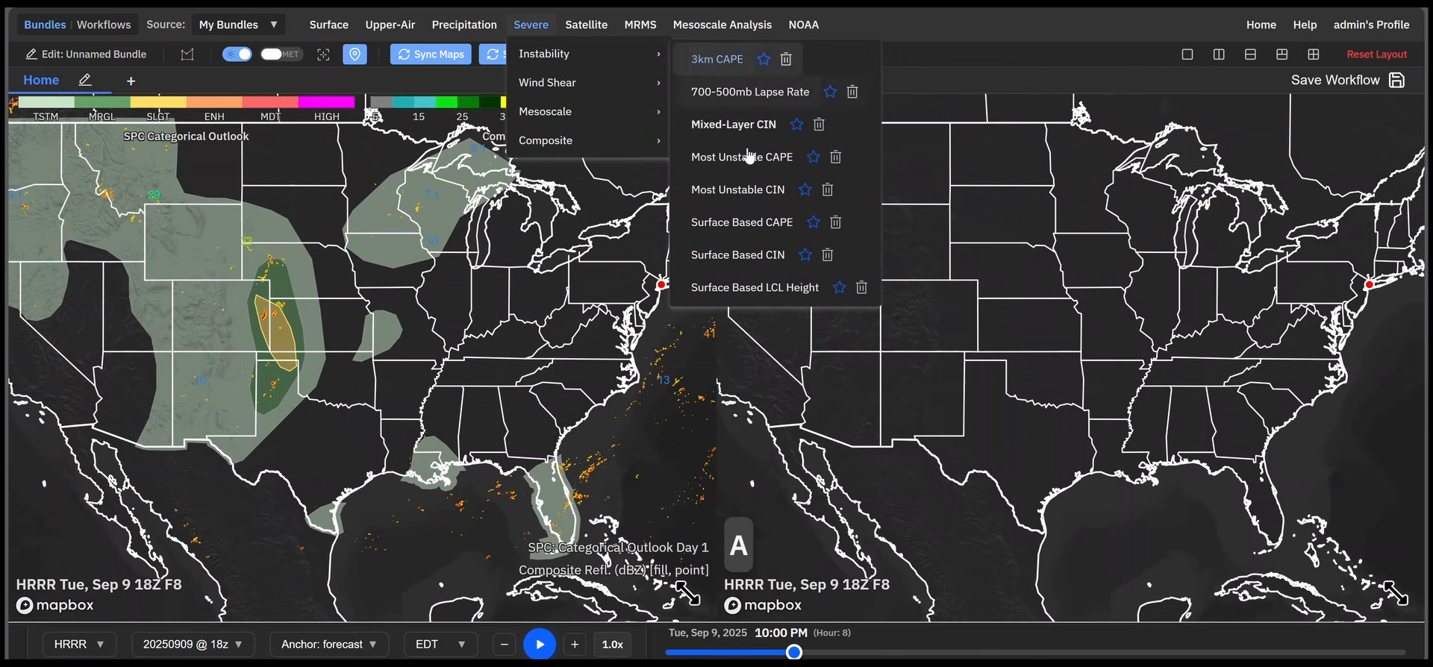
click(734, 235)
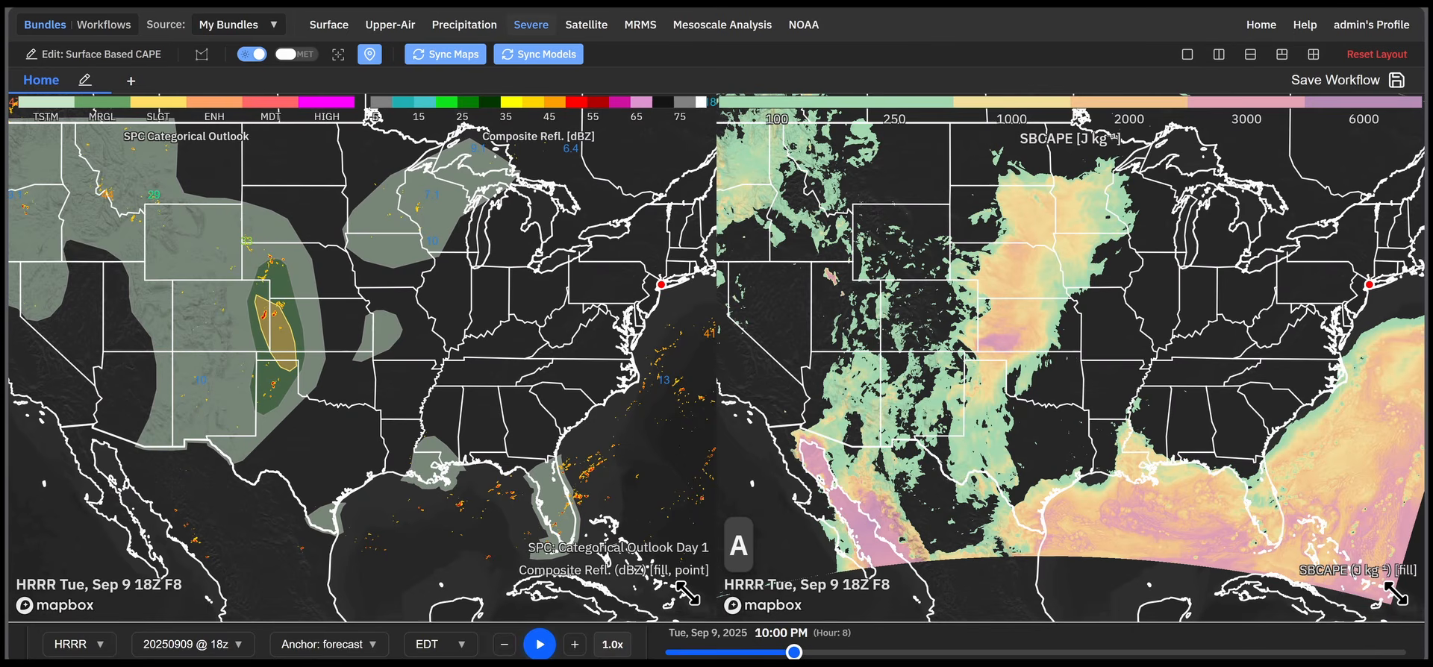
Move the forecast time to 9:00 PM (hour 7) and switch both synced maps to the global GFS model.
mouse_move(794, 653)
mouse_down()
mouse_move(975, 655)
mouse_move(784, 654)
mouse_up()
mouse_move(1358, 571)
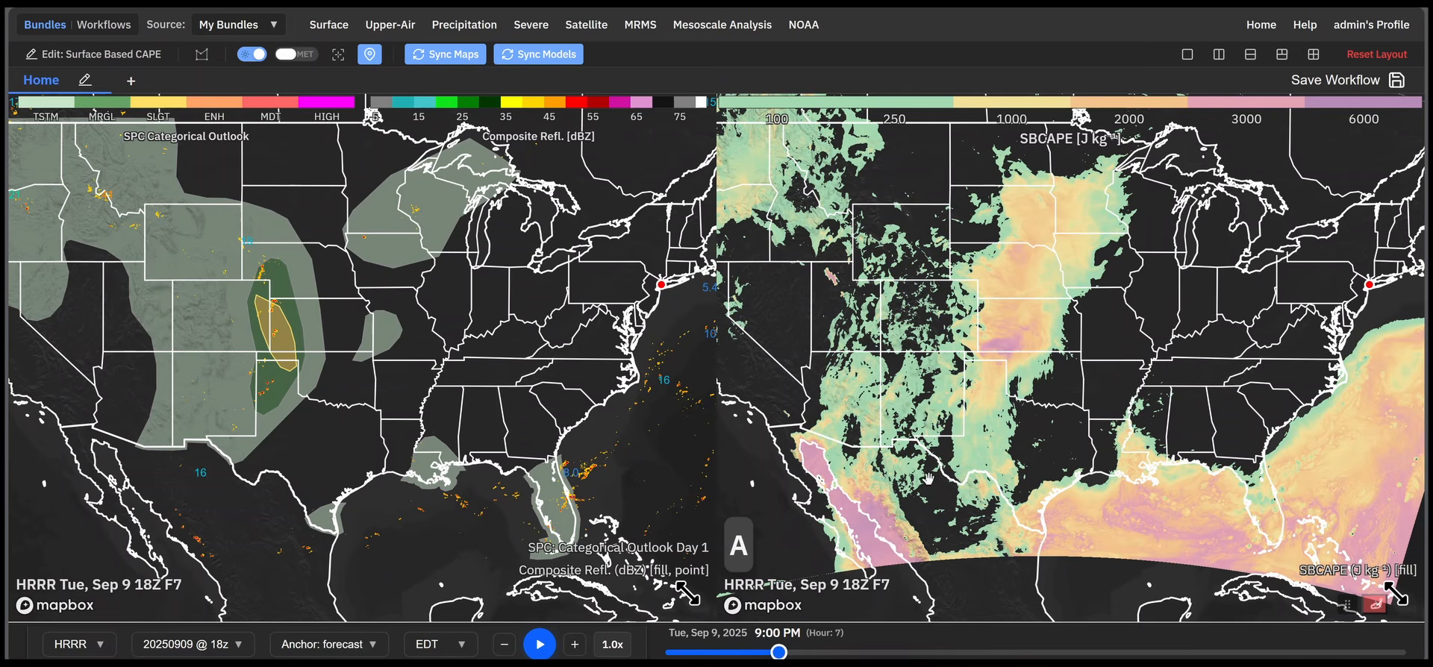
click(52, 653)
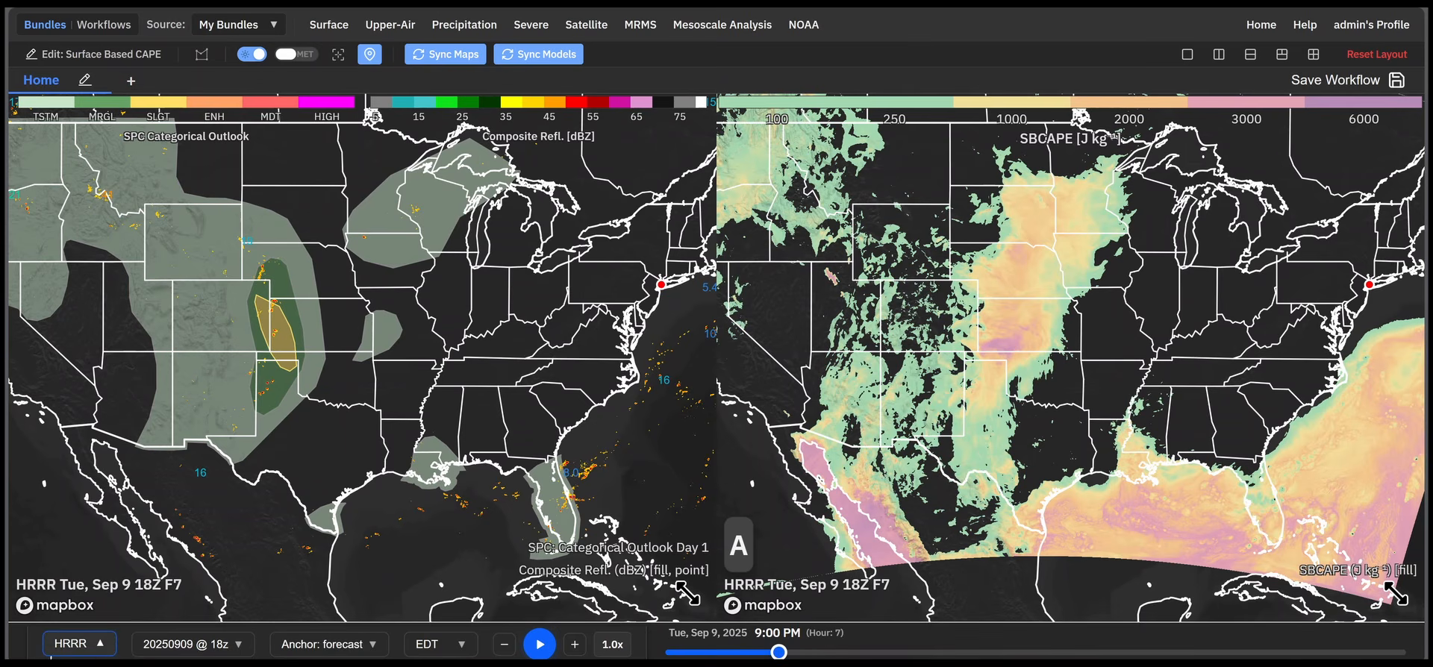
click(71, 643)
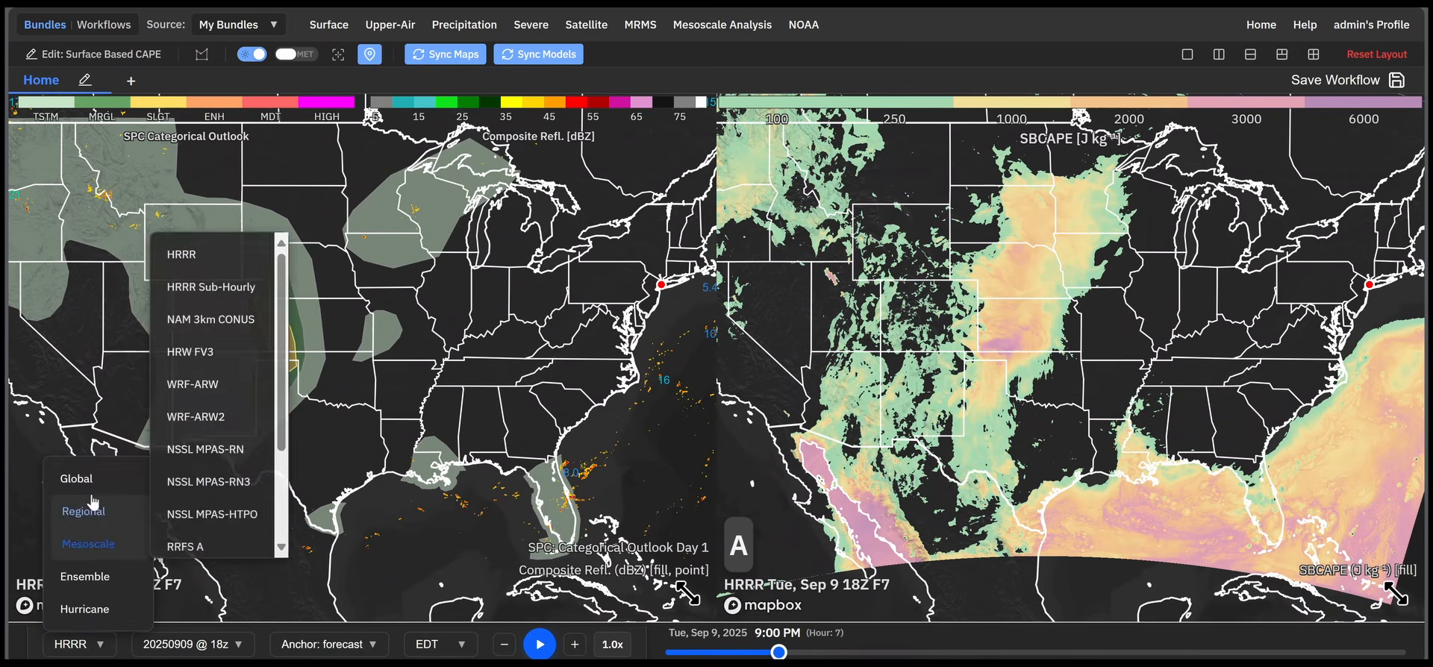
mouse_move(97, 491)
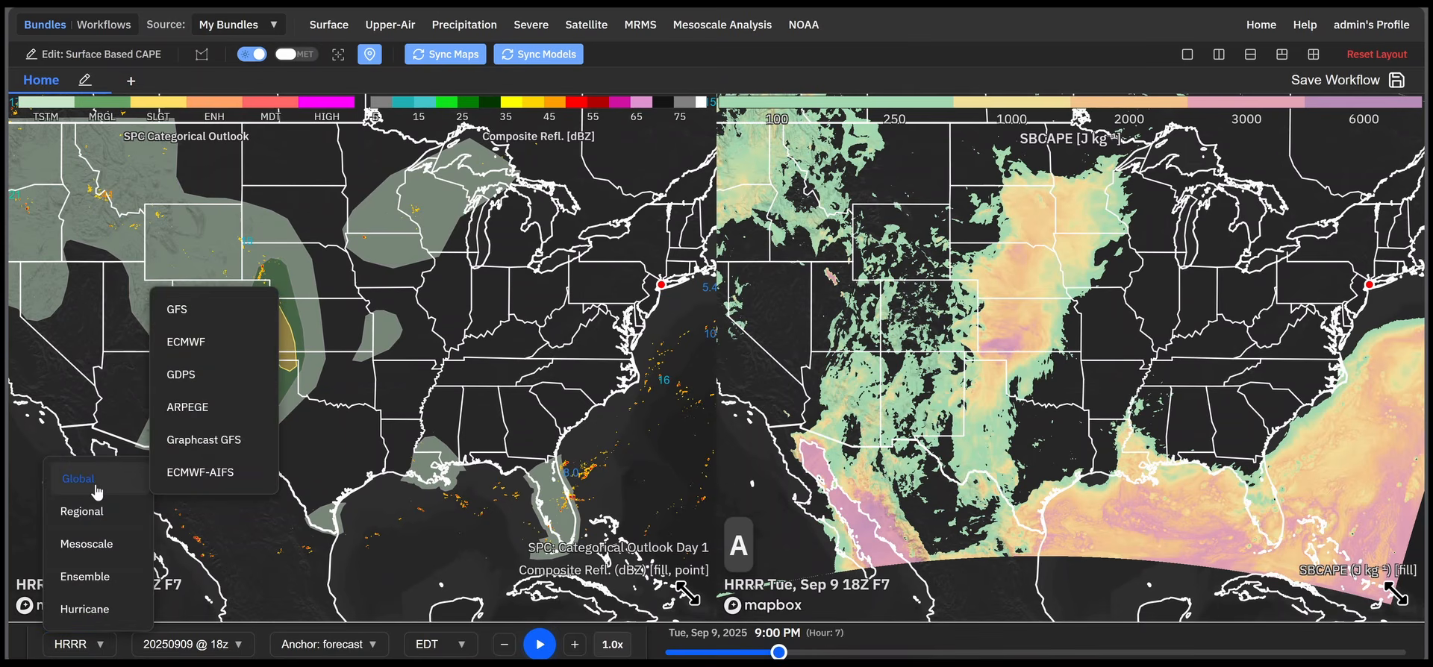
click(179, 309)
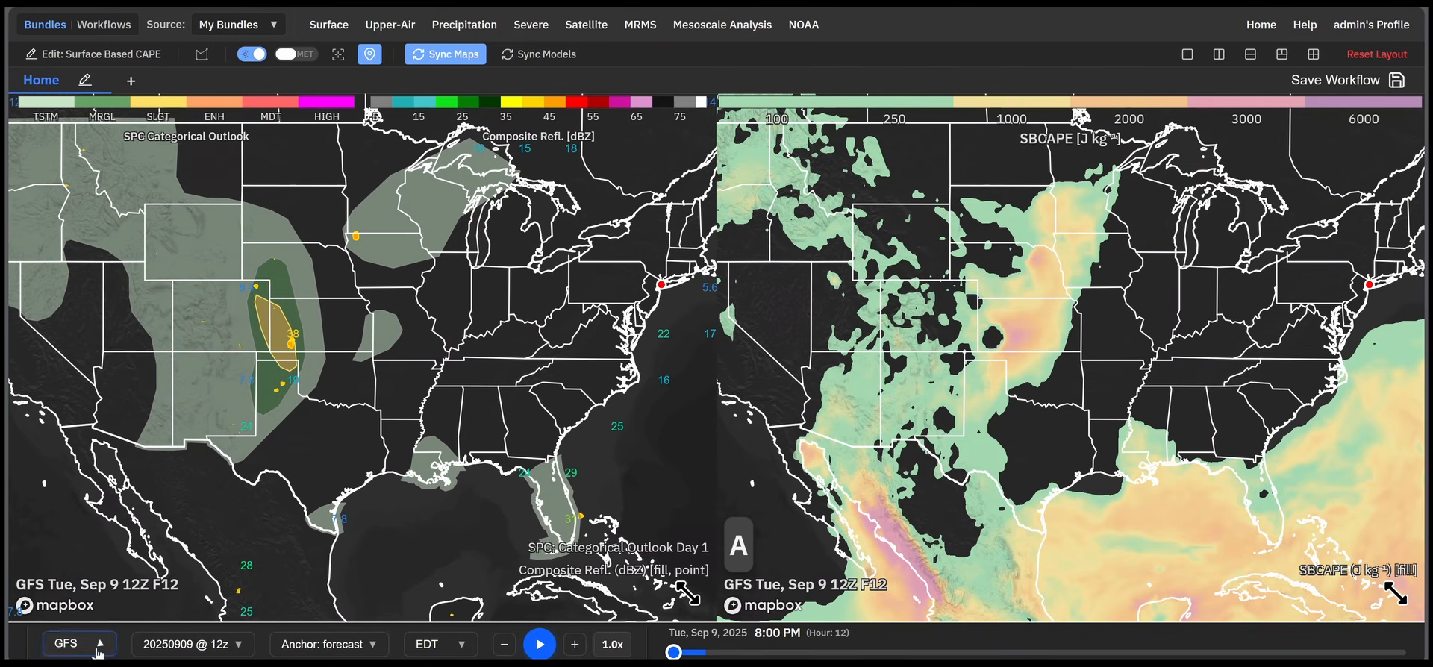
With model syncing turned off, switch only the Surface Based CAPE map to the mesoscale HRRR model.
click(71, 644)
mouse_move(93, 545)
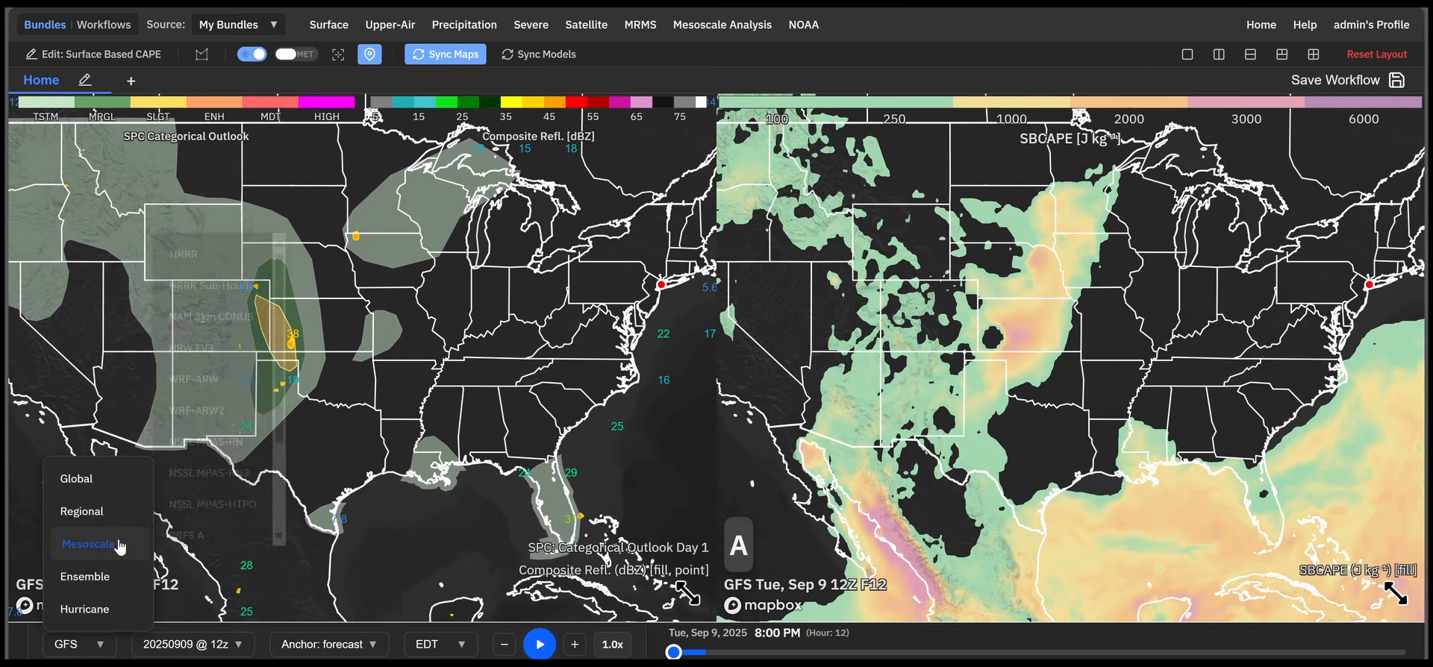
click(182, 254)
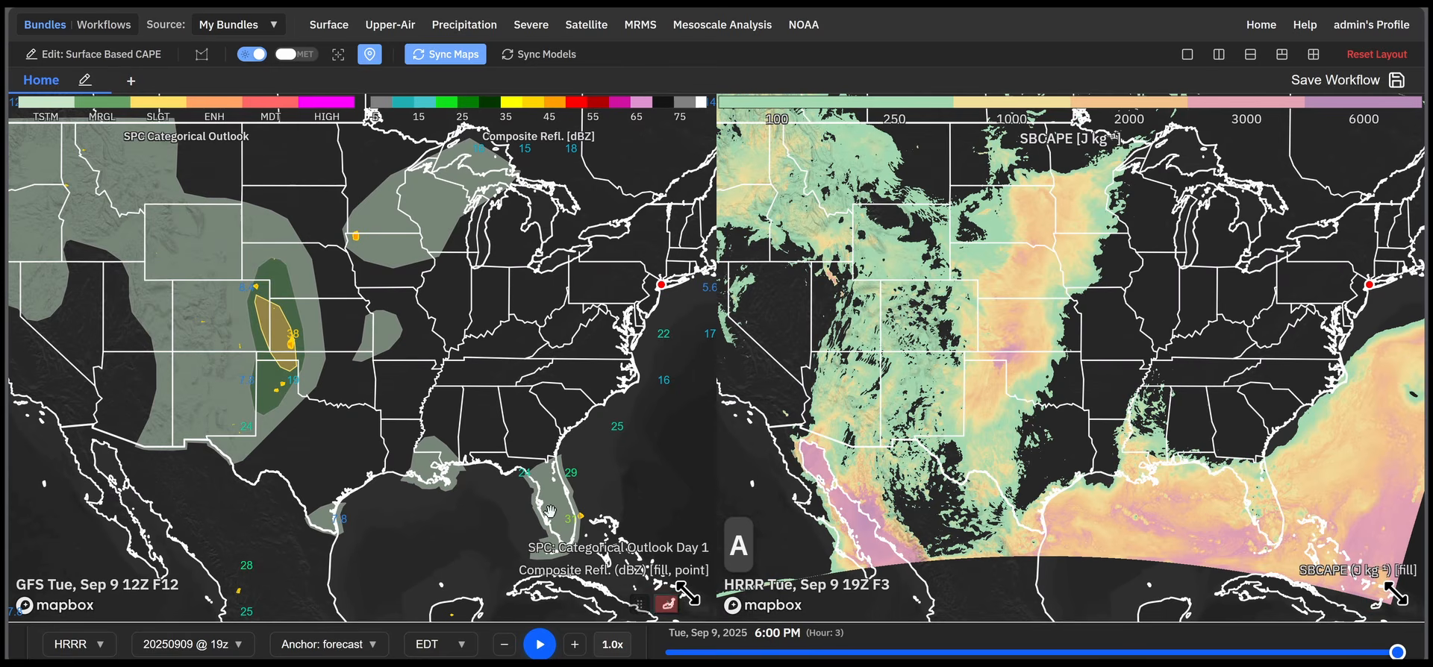
drag(536, 433, 465, 416)
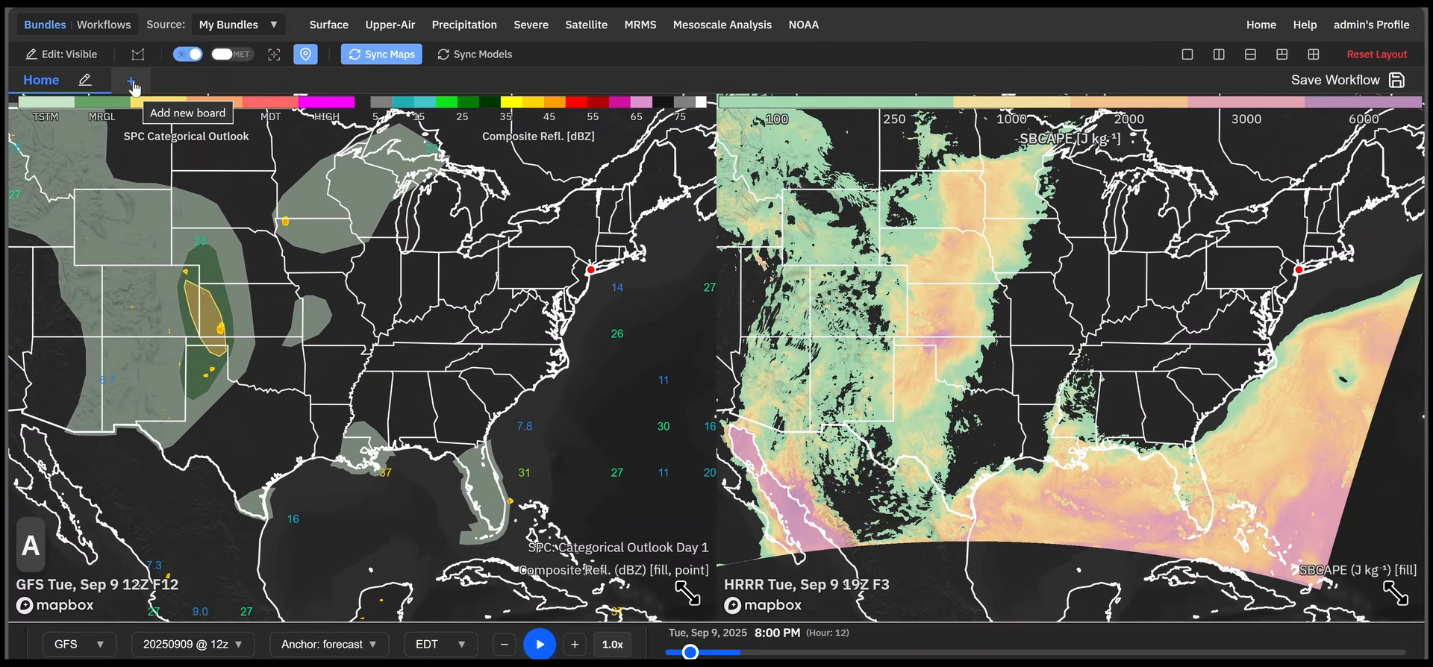
Review the name, category, subcategory and privacy fields for saving the workflow, and cancel without saving.
scroll(165, 105, down, 1)
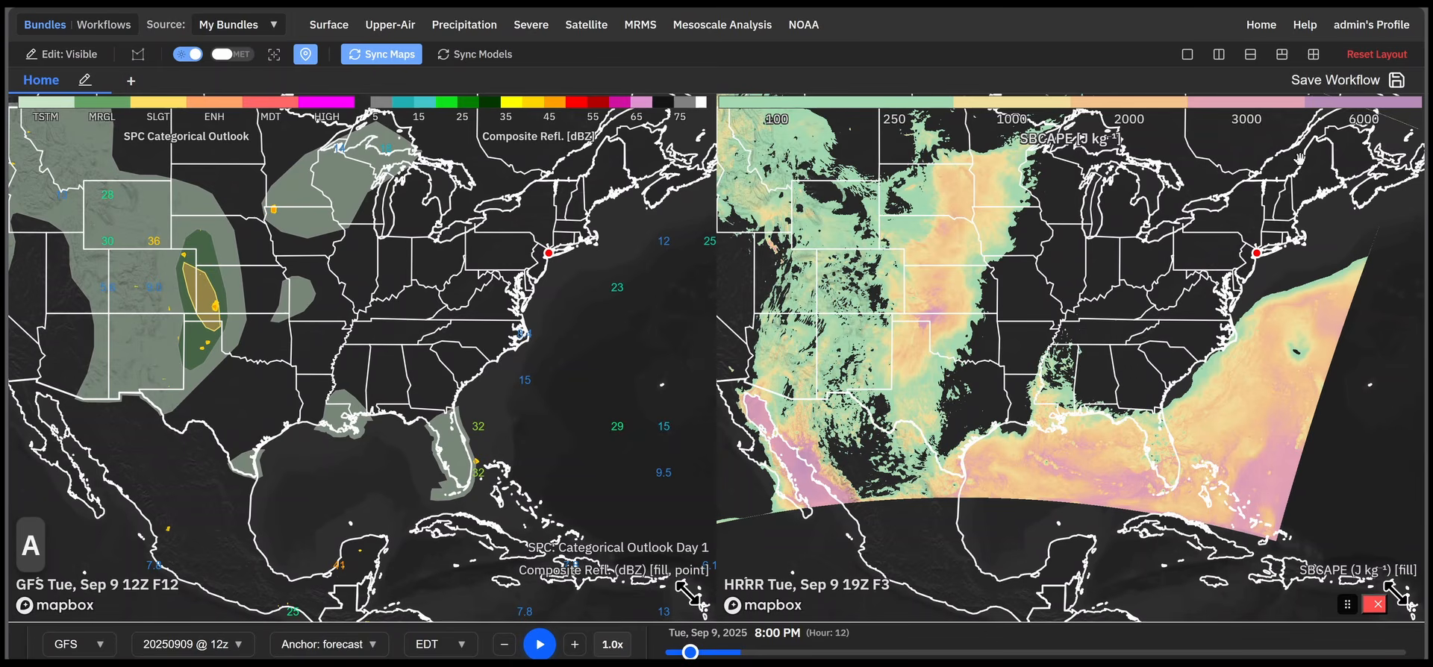
click(1321, 84)
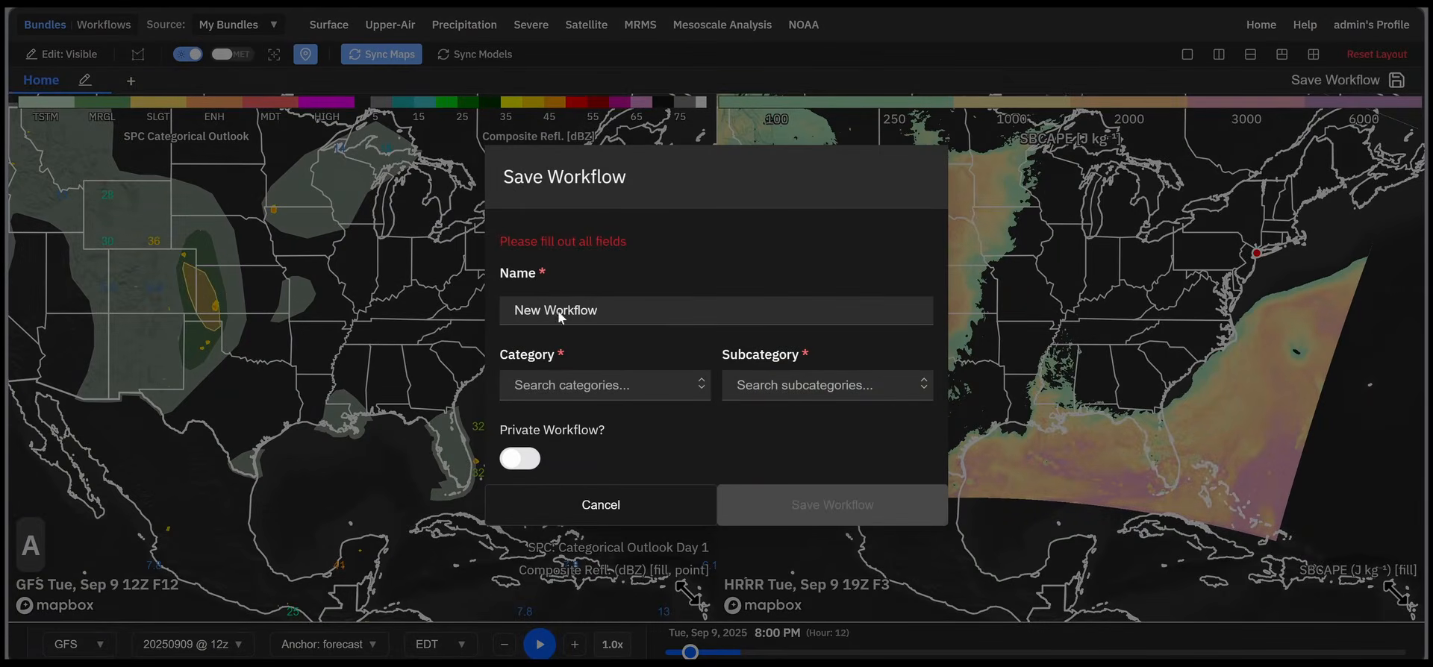
click(601, 506)
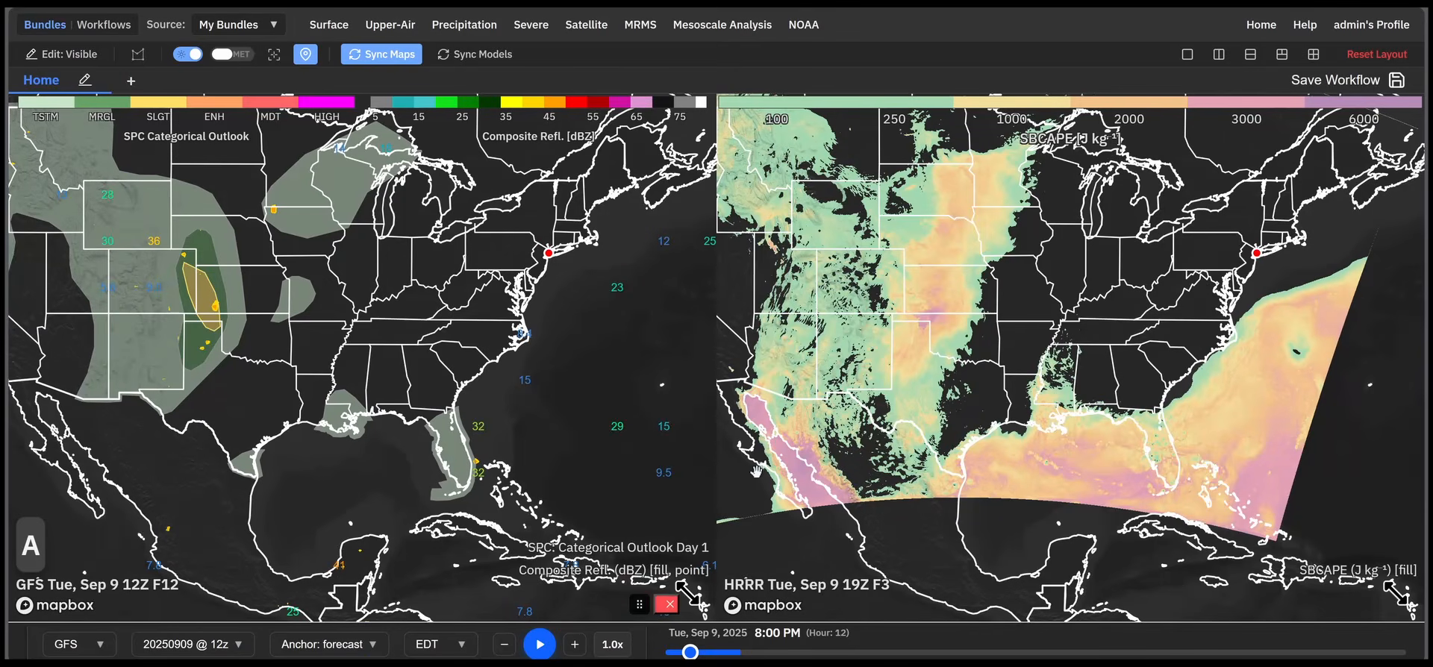
Load the demo workflow from the Surface Temperature category of My Workflows, and set the forecast time to hour 6.
click(83, 25)
click(257, 26)
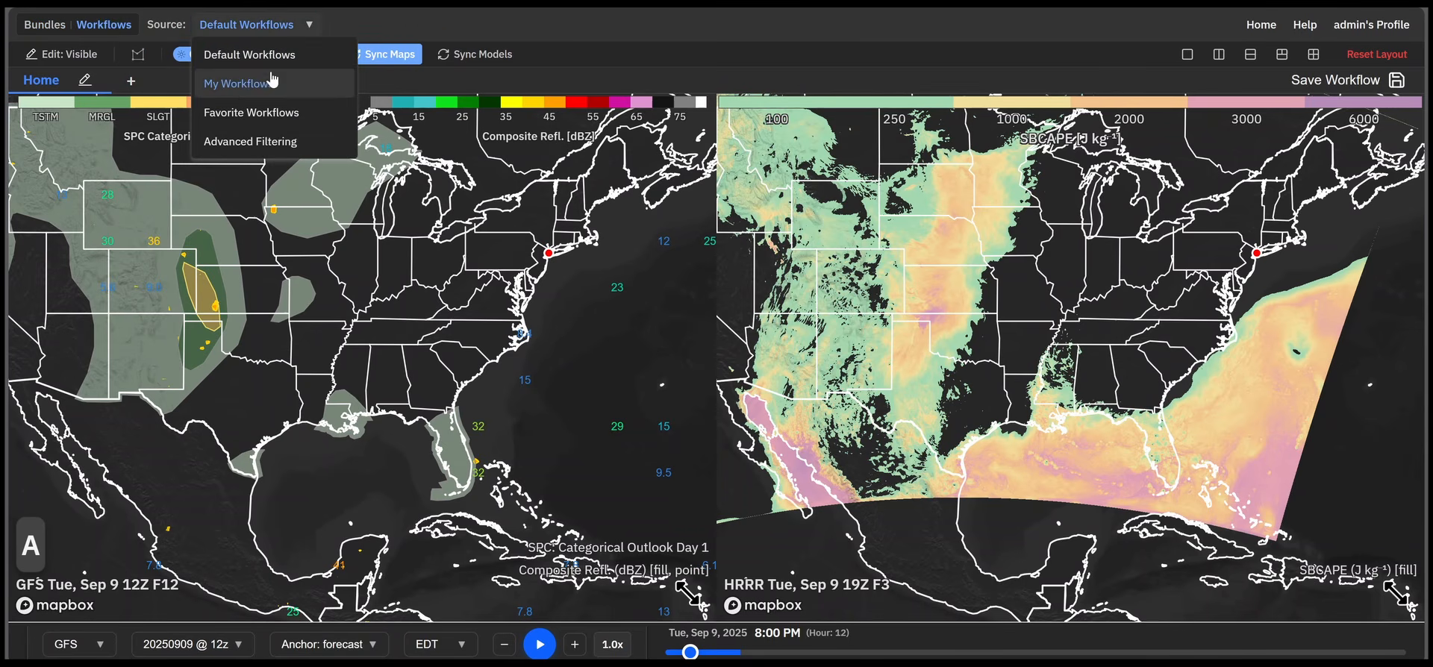
click(239, 83)
click(337, 27)
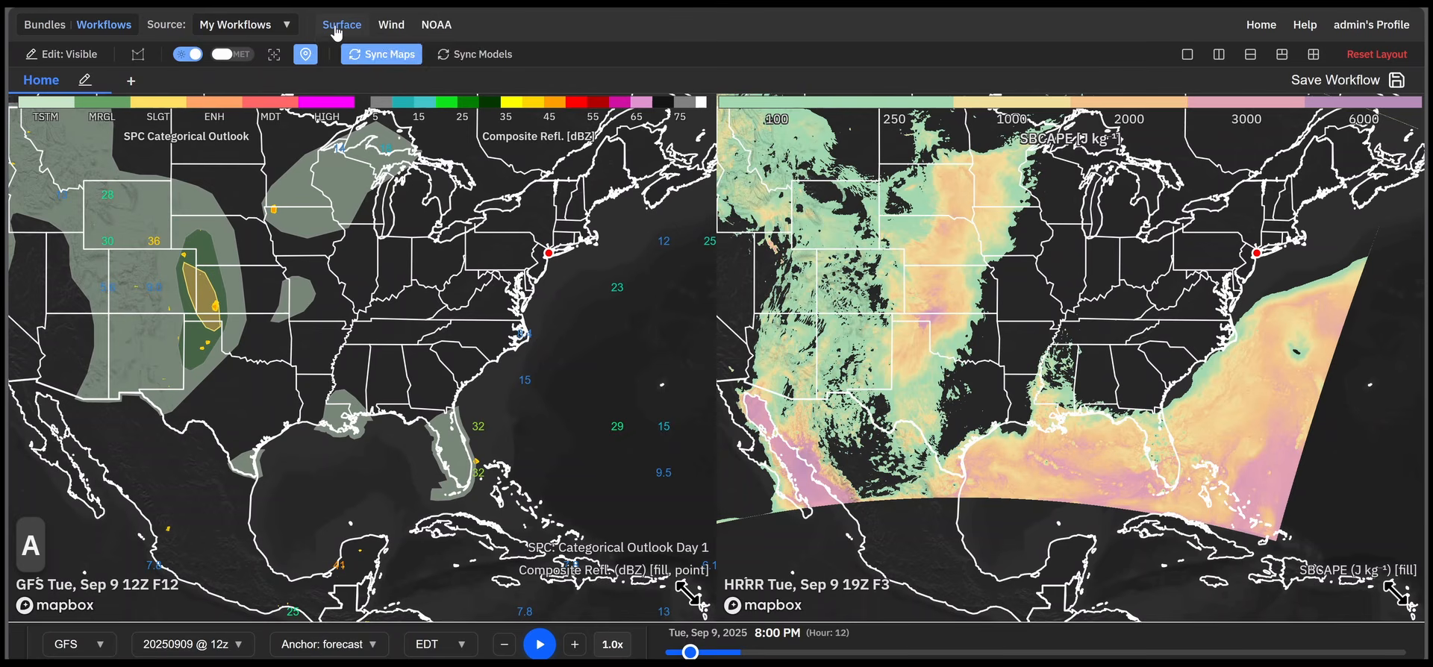
mouse_move(403, 55)
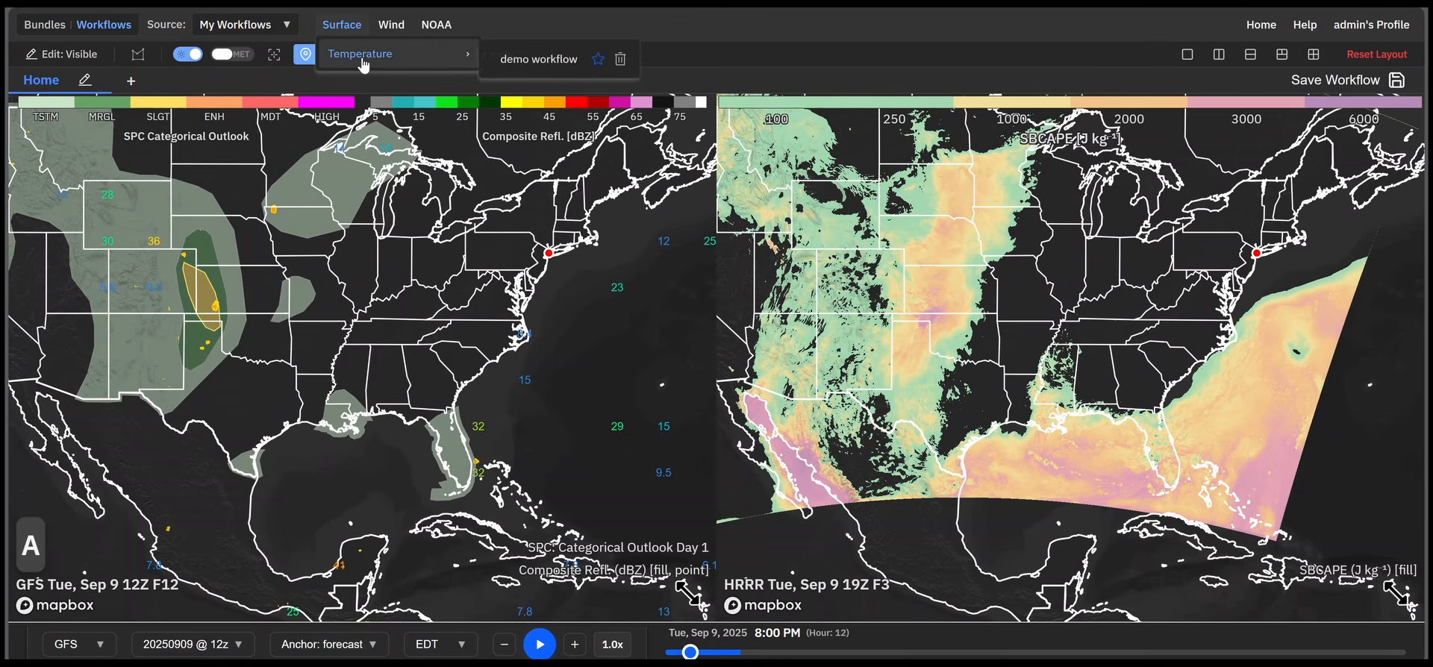
click(530, 60)
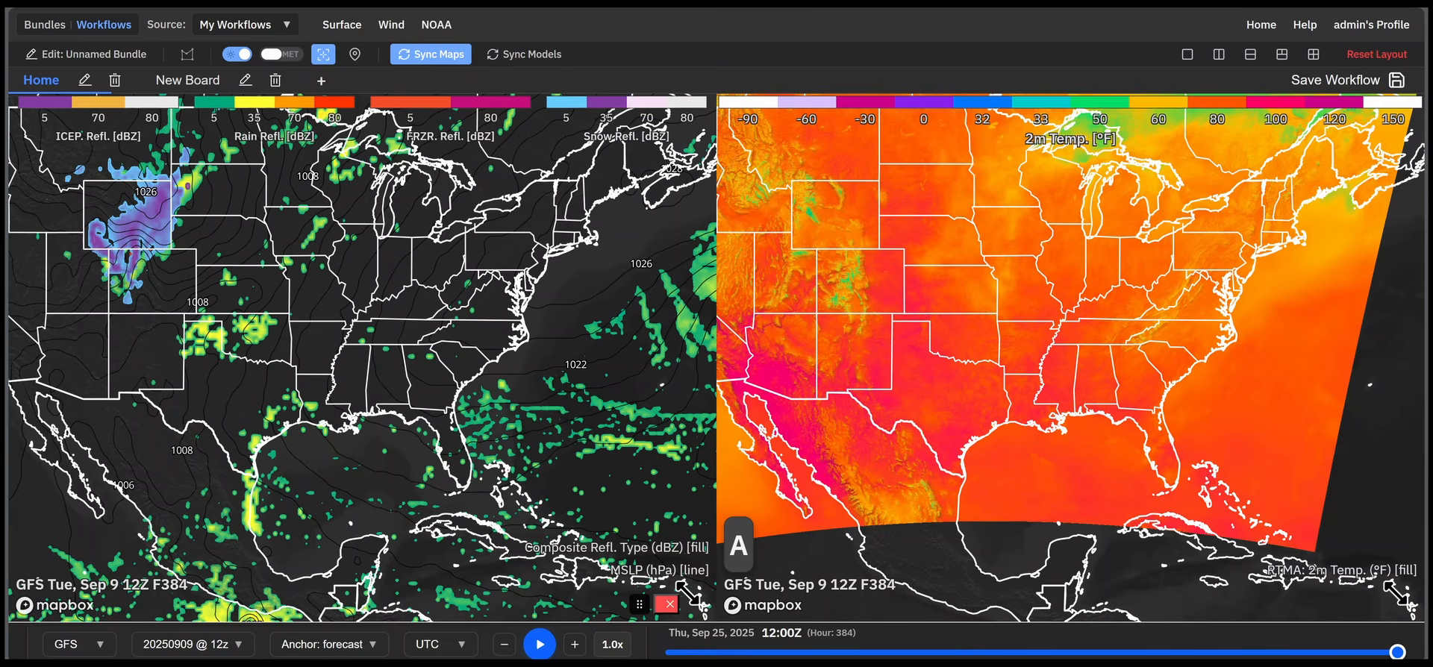
drag(1373, 653, 685, 651)
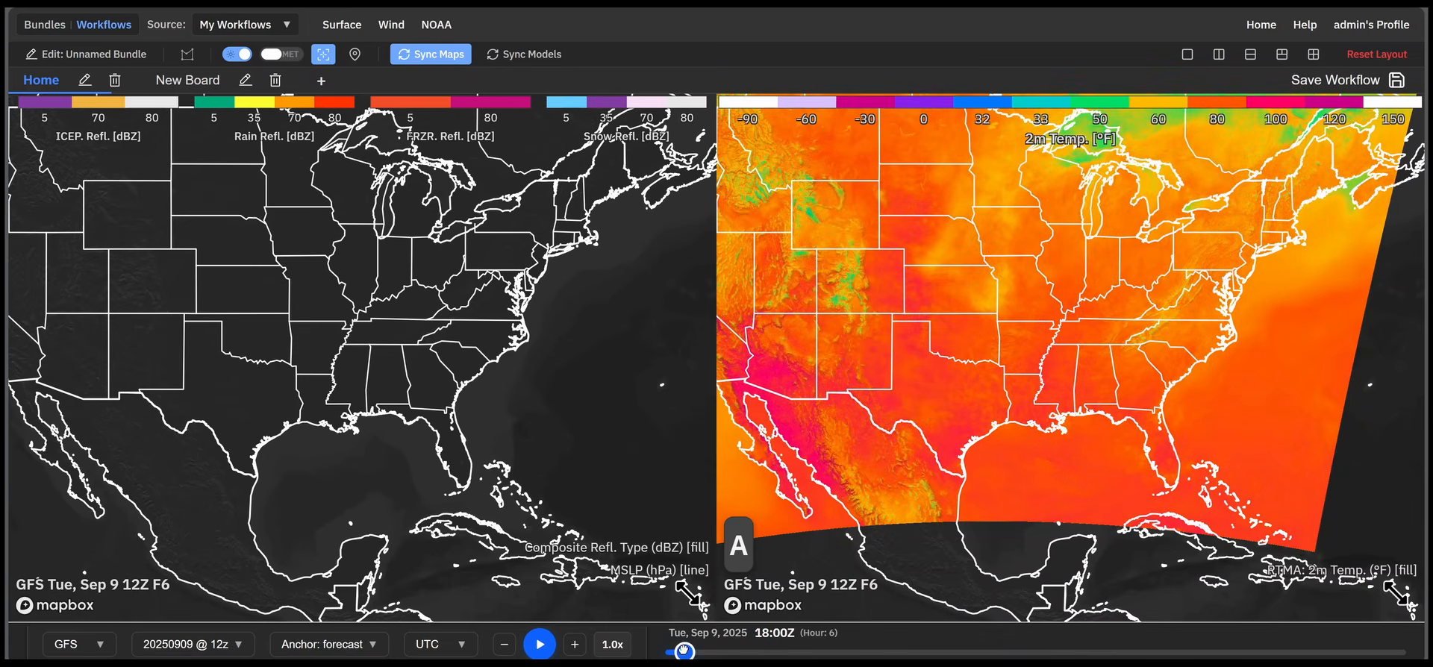